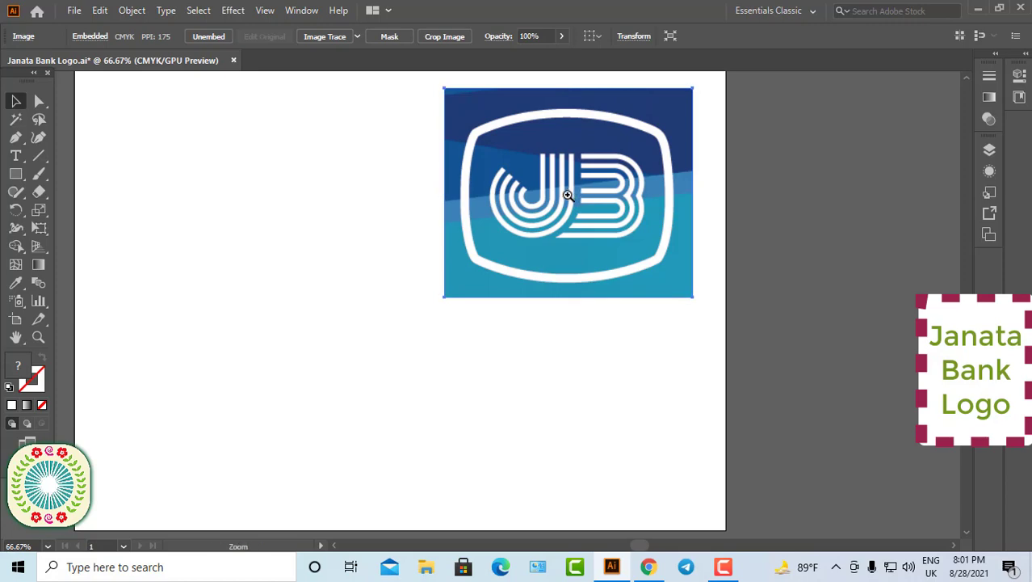
- Examine the striped J and B lettering and the rounded frame of the reference logo image
{"action": "left_click", "coordinate": [568, 195]}
{"action": "left_click", "coordinate": [527, 276]}
{"action": "left_click", "coordinate": [527, 276]}
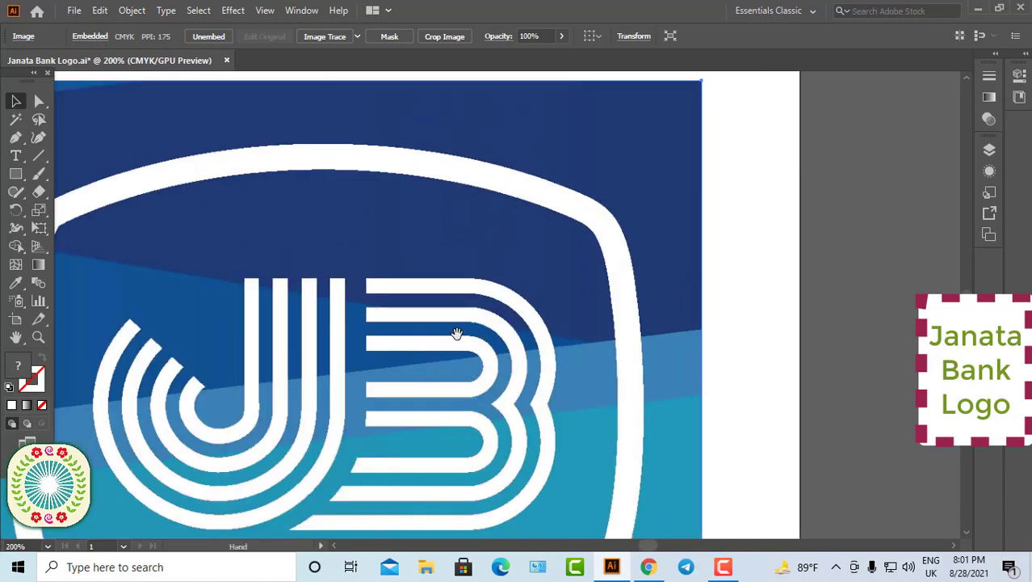
{"action": "left_click_drag", "start_coordinate": [456, 334], "coordinate": [667, 208]}
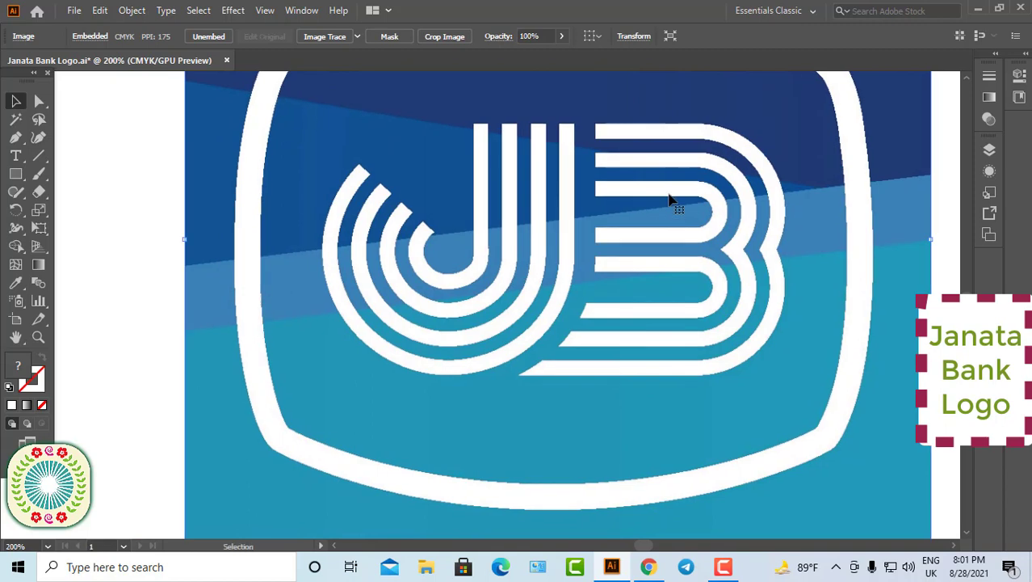
{"action": "key", "text": "ctrl+minus"}
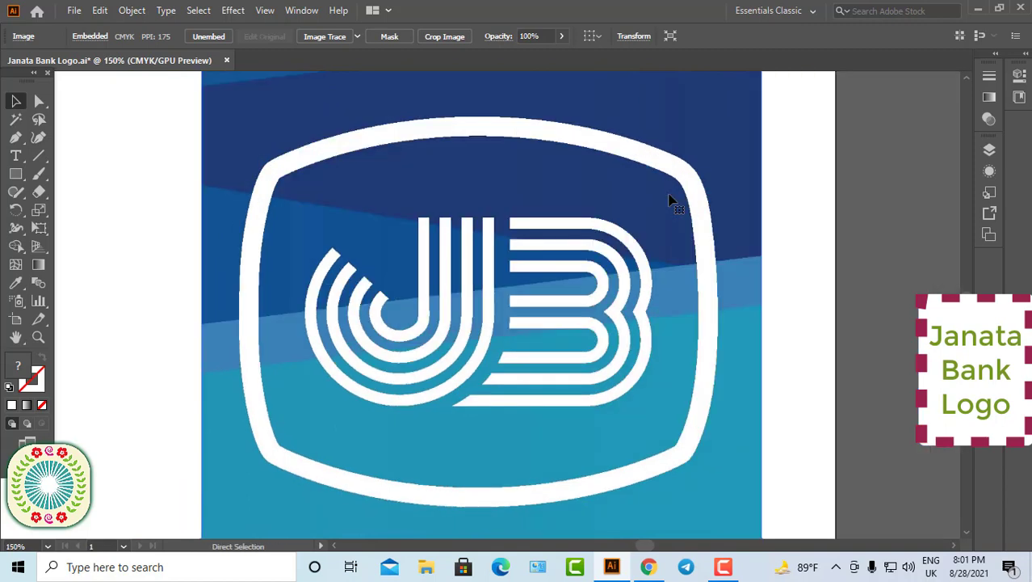
{"action": "key", "text": "ctrl+minus"}
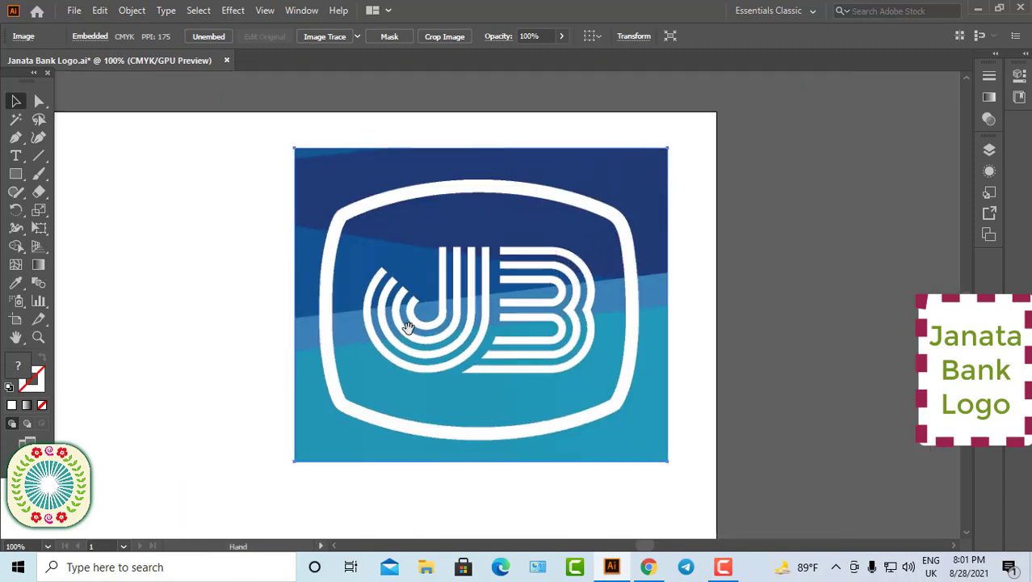
{"action": "left_click_drag", "start_coordinate": [409, 327], "coordinate": [754, 276]}
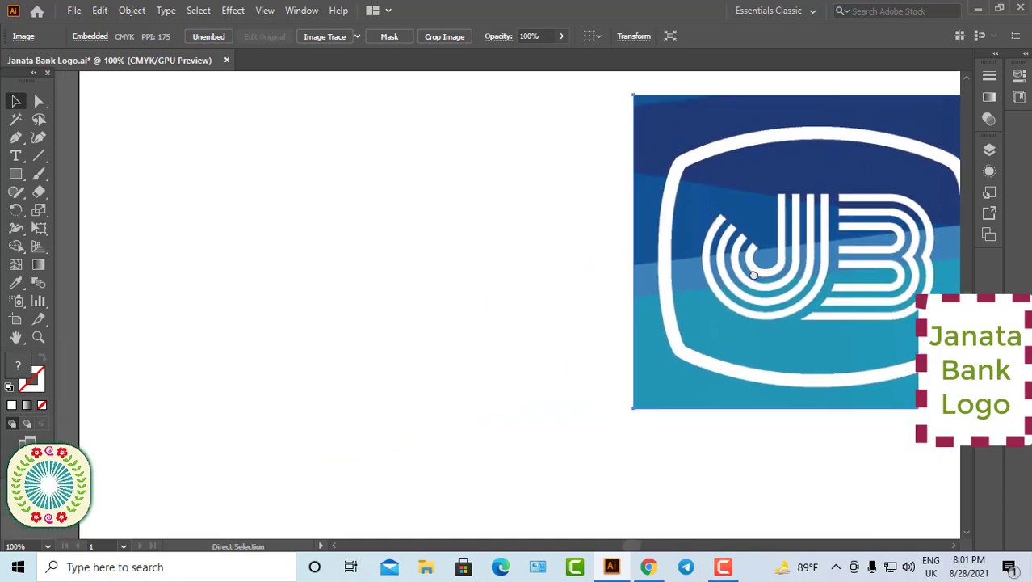
{"action": "key", "text": "ctrl+minus"}
{"action": "left_click", "coordinate": [451, 357]}
{"action": "left_click_drag", "start_coordinate": [445, 357], "coordinate": [686, 346]}
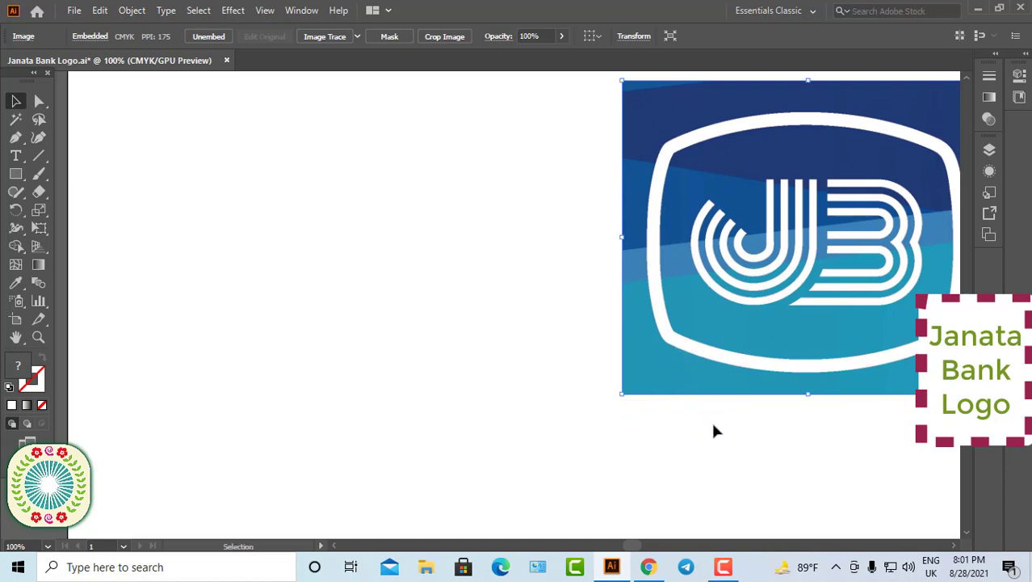
- Create a circle on the blank area beside the reference logo with linked width and height of 56.52 mm
{"action": "left_click_drag", "start_coordinate": [20, 180], "coordinate": [60, 208]}
{"action": "left_click", "coordinate": [205, 255]}
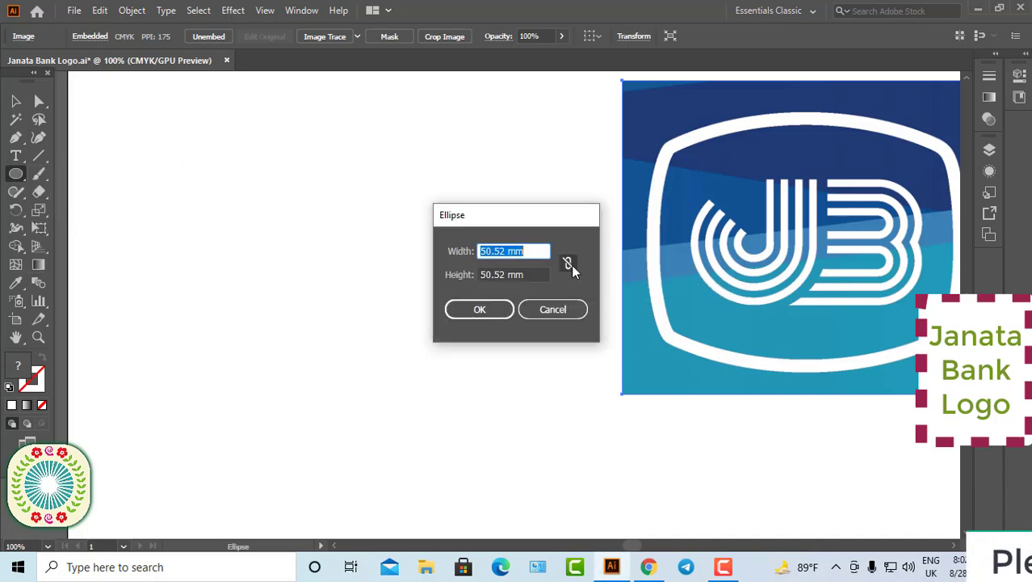
{"action": "left_click", "coordinate": [569, 264]}
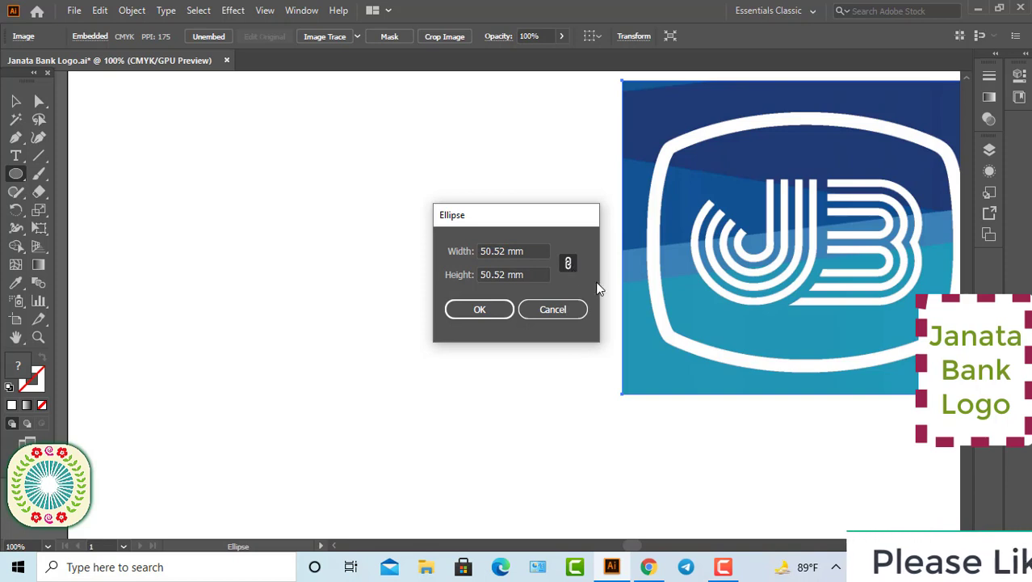
{"action": "left_click", "coordinate": [534, 253]}
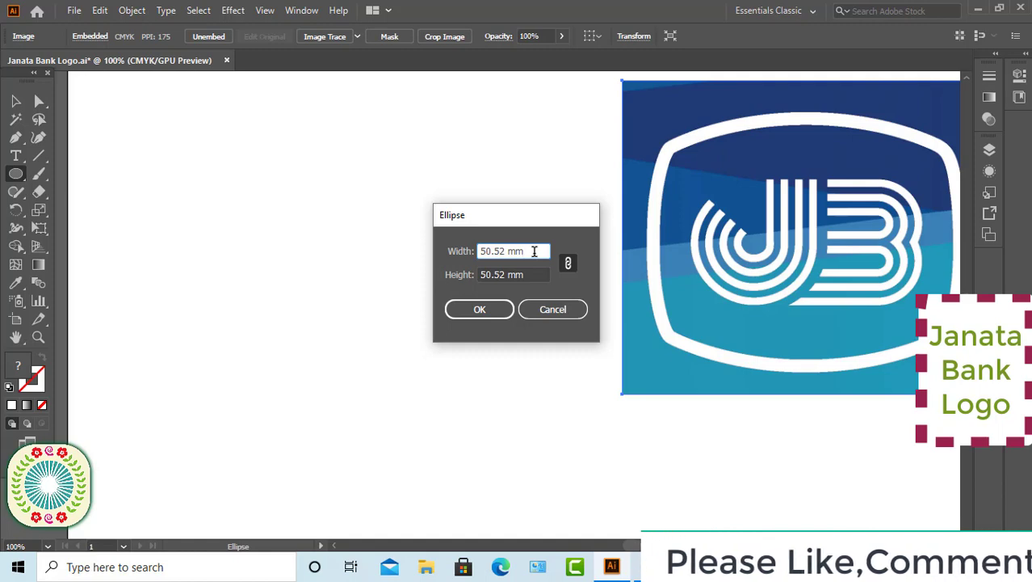
{"action": "key", "text": "BackSpace"}
{"action": "key", "text": "BackSpace"}
{"action": "key", "text": "BackSpace"}
{"action": "key", "text": "BackSpace"}
{"action": "key", "text": "BackSpace"}
{"action": "key", "text": "BackSpace"}
{"action": "key", "text": "BackSpace"}
{"action": "key", "text": "BackSpace"}
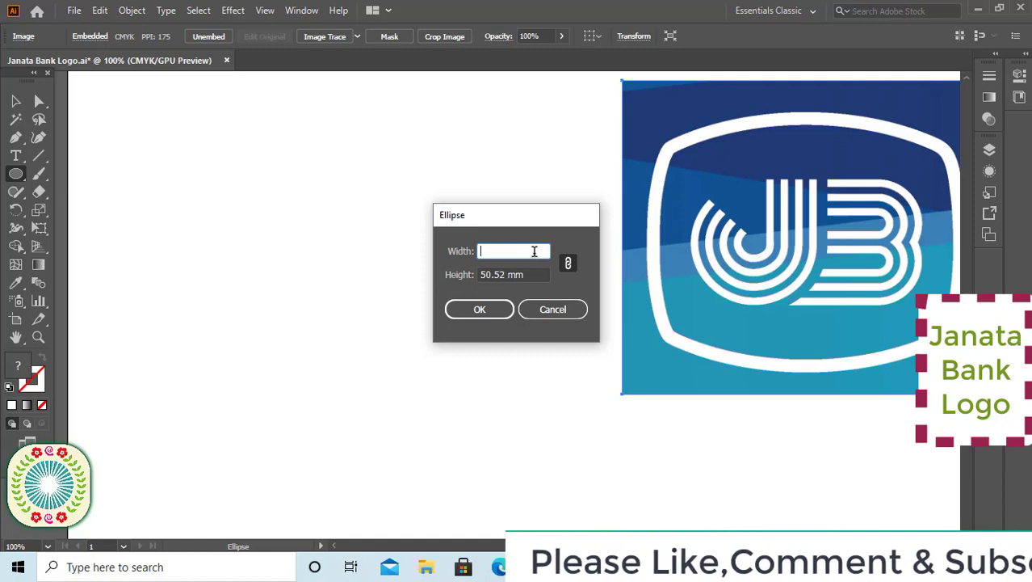
{"action": "type", "text": "56.52"}
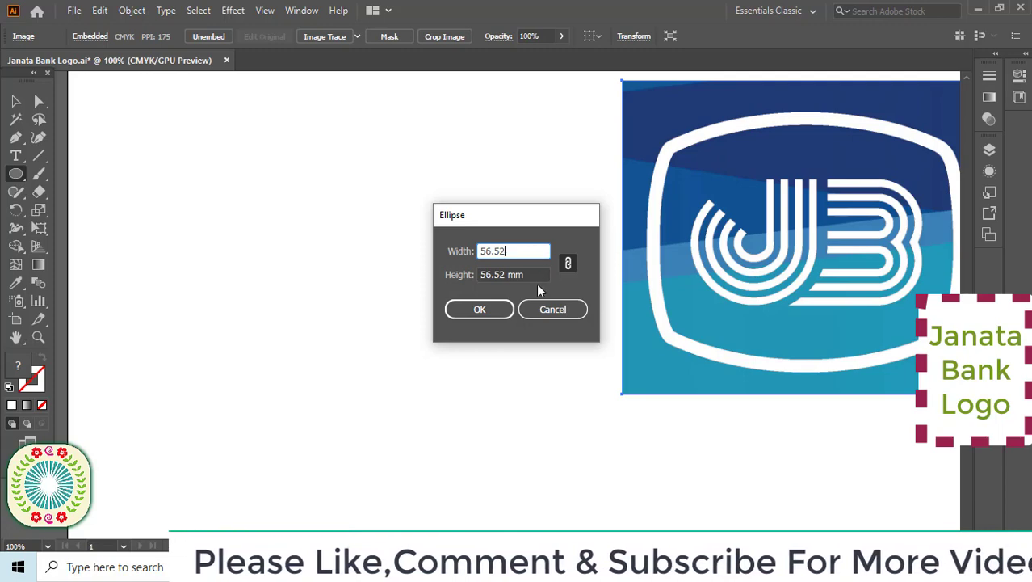
{"action": "left_click", "coordinate": [495, 313]}
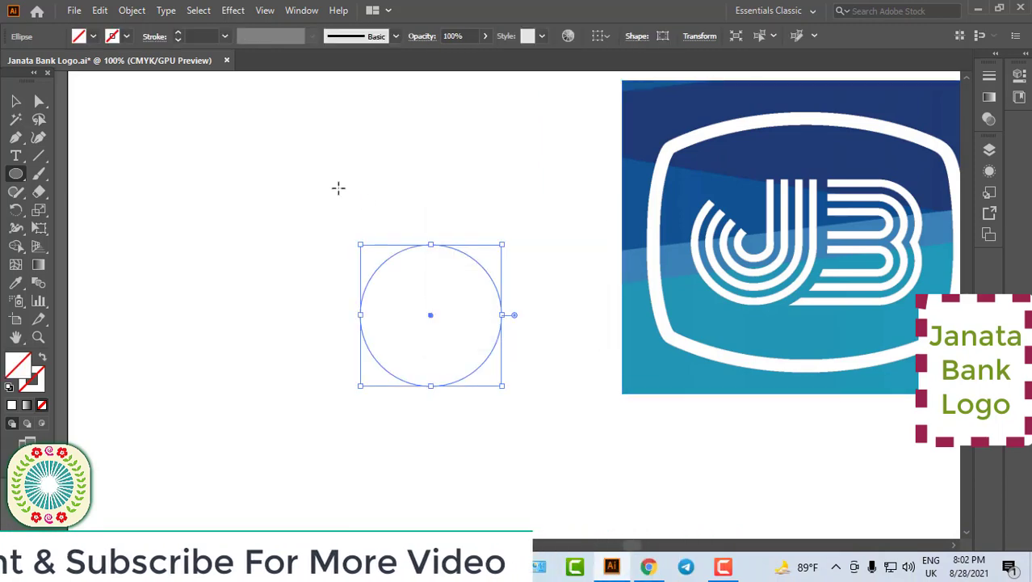
- Give the circle a black 0.5 pt stroke and move it farther left from the reference image
{"action": "left_click", "coordinate": [179, 37]}
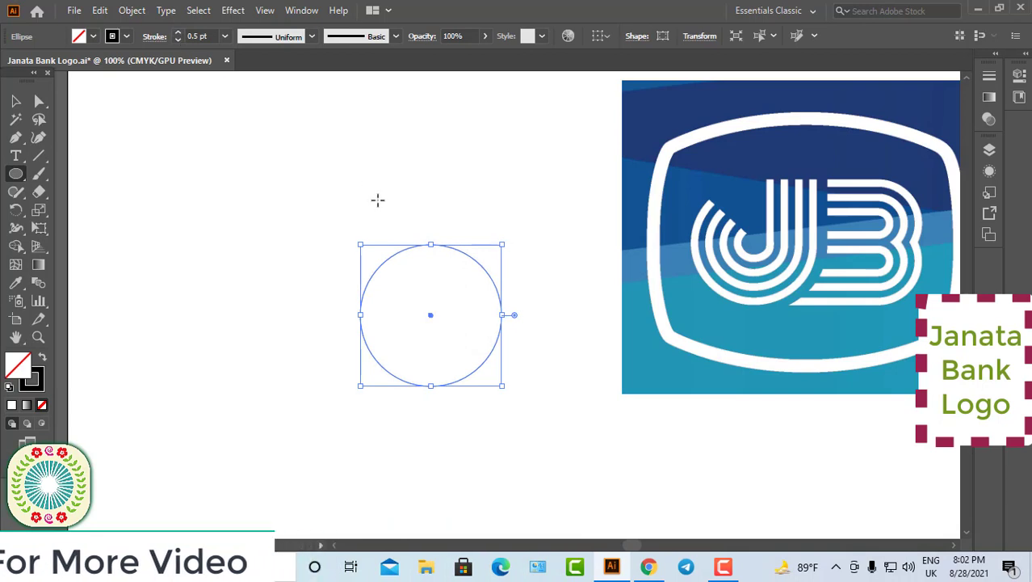
{"action": "left_click", "coordinate": [15, 101]}
{"action": "left_click", "coordinate": [276, 177]}
{"action": "left_click_drag", "start_coordinate": [385, 258], "coordinate": [234, 220]}
{"action": "left_click", "coordinate": [371, 307], "text": "ctrl"}
{"action": "left_click", "coordinate": [457, 309], "text": "ctrl"}
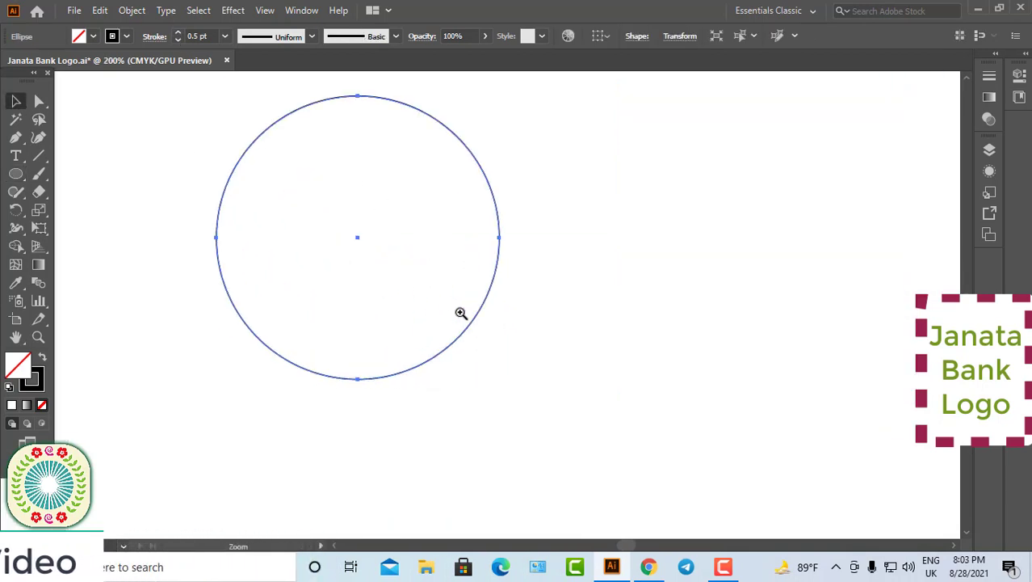
- Offset the circle's path by -3 mm to create a smaller concentric circle inside it
{"action": "left_click", "coordinate": [132, 11]}
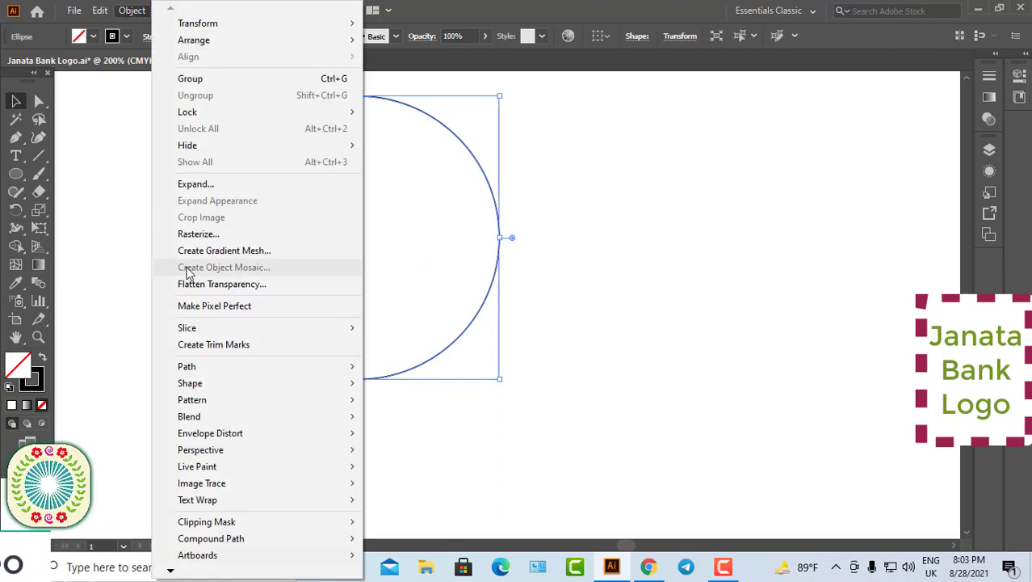
{"action": "mouse_move", "coordinate": [284, 374]}
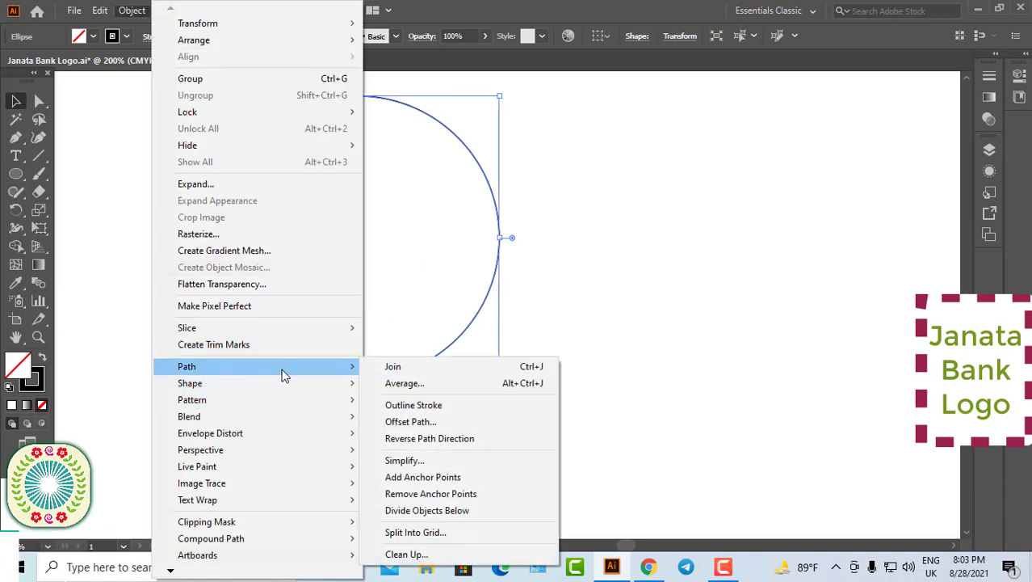
{"action": "left_click", "coordinate": [412, 421]}
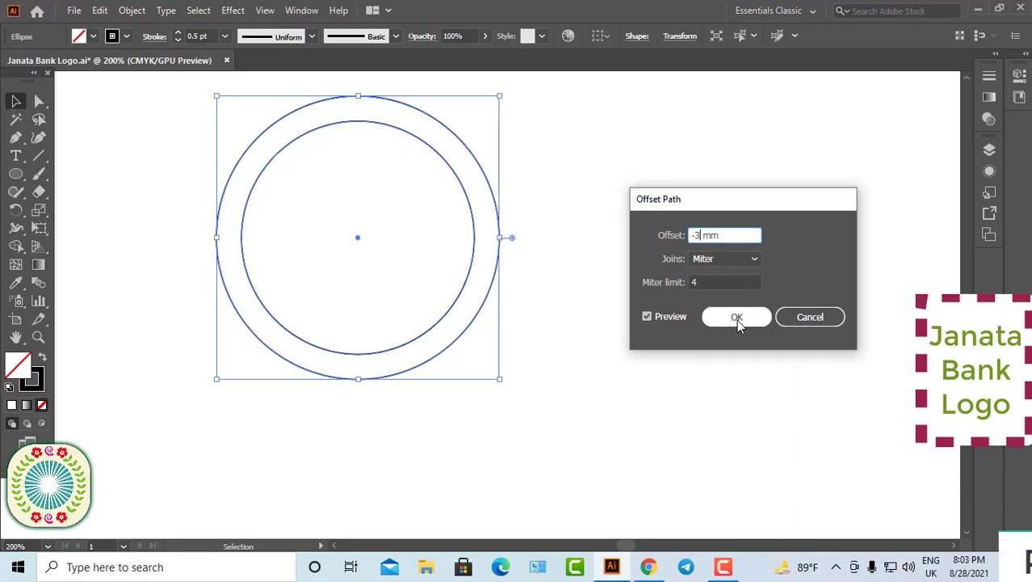
{"action": "left_click", "coordinate": [737, 318]}
- Offset the innermost circle inward by -3 mm twice more, making four concentric circles
{"action": "key", "text": "ctrl+equal"}
{"action": "left_click", "coordinate": [132, 11]}
{"action": "left_click", "coordinate": [412, 422]}
{"action": "left_click", "coordinate": [737, 318]}
{"action": "left_click_drag", "start_coordinate": [648, 330], "coordinate": [996, 325]}
{"action": "left_click", "coordinate": [132, 10]}
{"action": "mouse_move", "coordinate": [286, 370]}
{"action": "left_click", "coordinate": [412, 422]}
{"action": "left_click", "coordinate": [737, 317]}
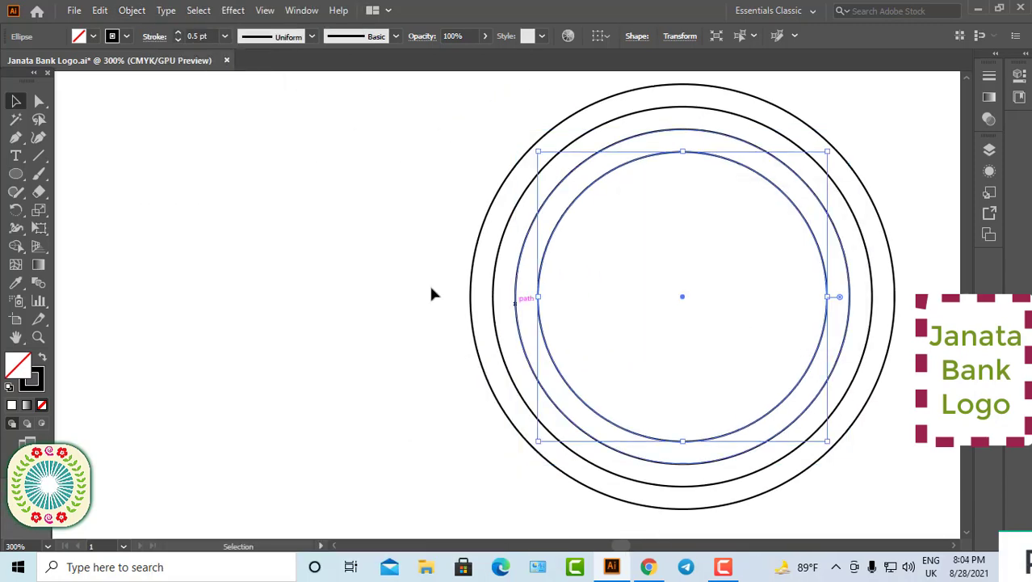
- Keep offsetting the innermost circle by -3 mm until there are nine concentric circles
{"action": "left_click", "coordinate": [131, 11]}
{"action": "left_click", "coordinate": [412, 421]}
{"action": "left_click", "coordinate": [737, 318]}
{"action": "left_click", "coordinate": [132, 10]}
{"action": "left_click", "coordinate": [412, 422]}
{"action": "left_click", "coordinate": [736, 318]}
{"action": "left_click", "coordinate": [131, 11]}
{"action": "left_click", "coordinate": [412, 422]}
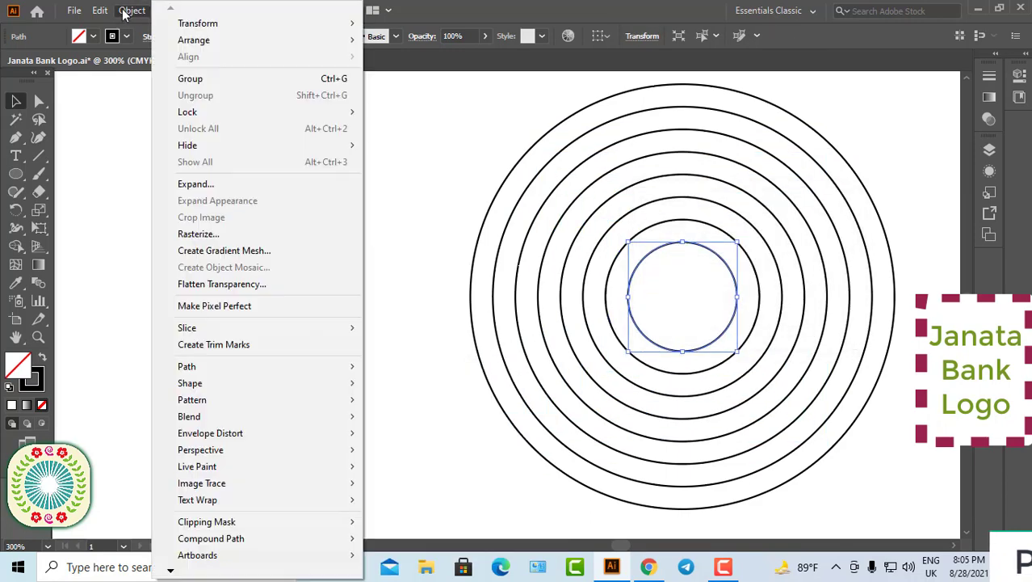
- Draw a 45° line from the circles' common centre toward the upper left, ending beyond the outermost circle
{"action": "left_click", "coordinate": [40, 156]}
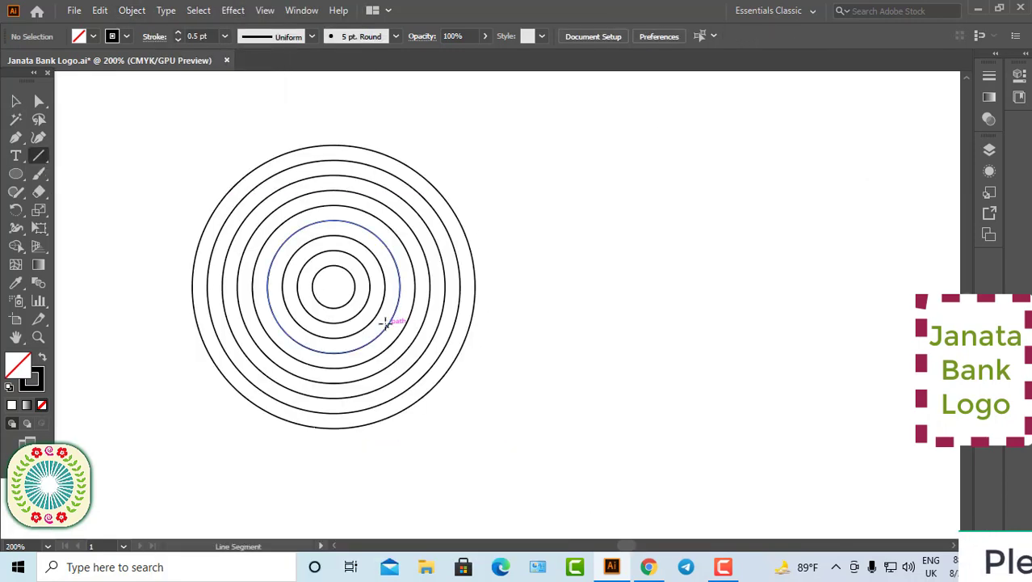
{"action": "scroll", "coordinate": [394, 338], "scroll_direction": "up", "scroll_amount": 1}
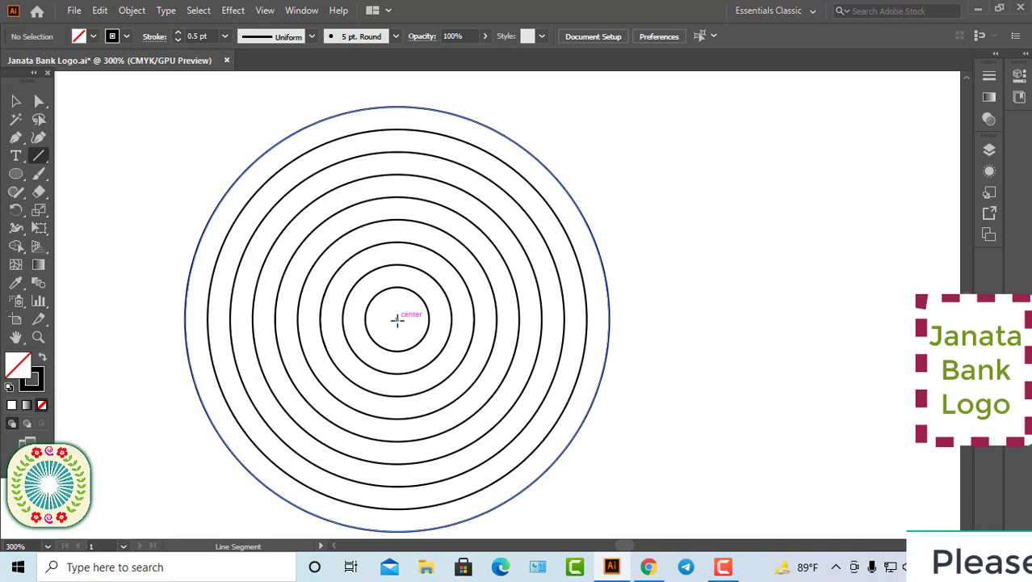
{"action": "left_click_drag", "start_coordinate": [396, 320], "coordinate": [228, 153]}
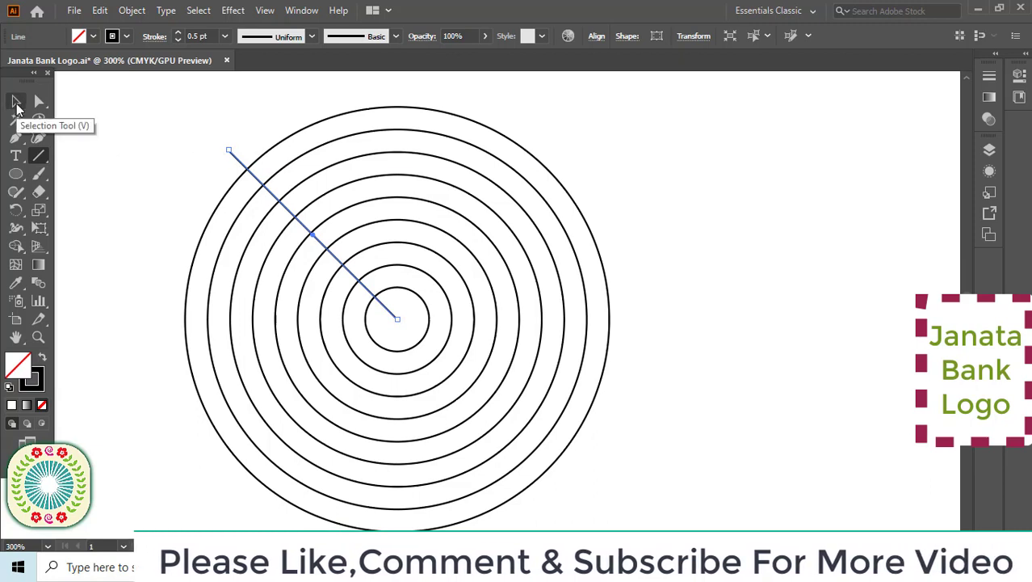
- Rotate a copy of the diagonal line about the circles' centre so the copy runs horizontally to the right
{"action": "left_click", "coordinate": [15, 210]}
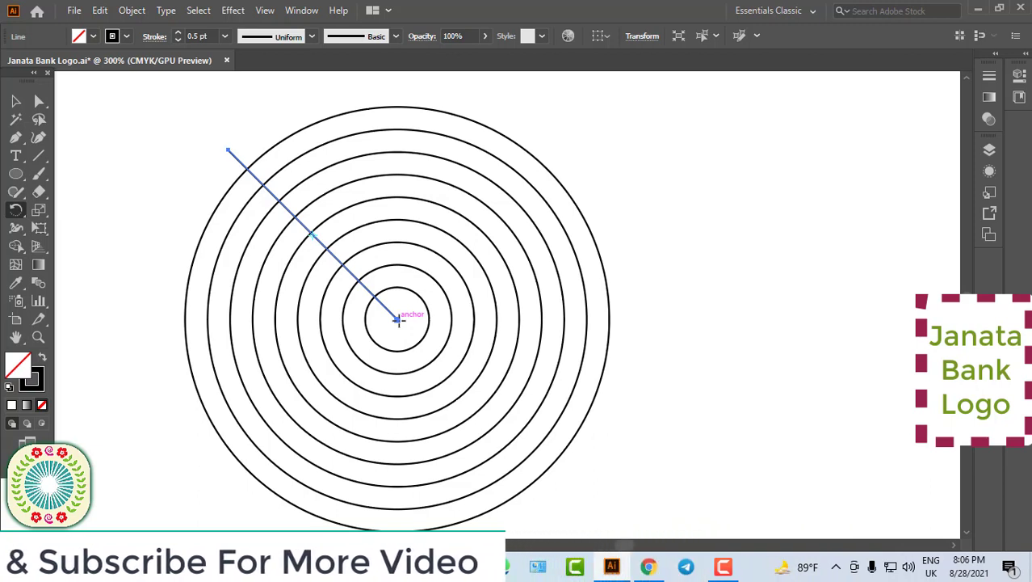
{"action": "left_click", "coordinate": [397, 319]}
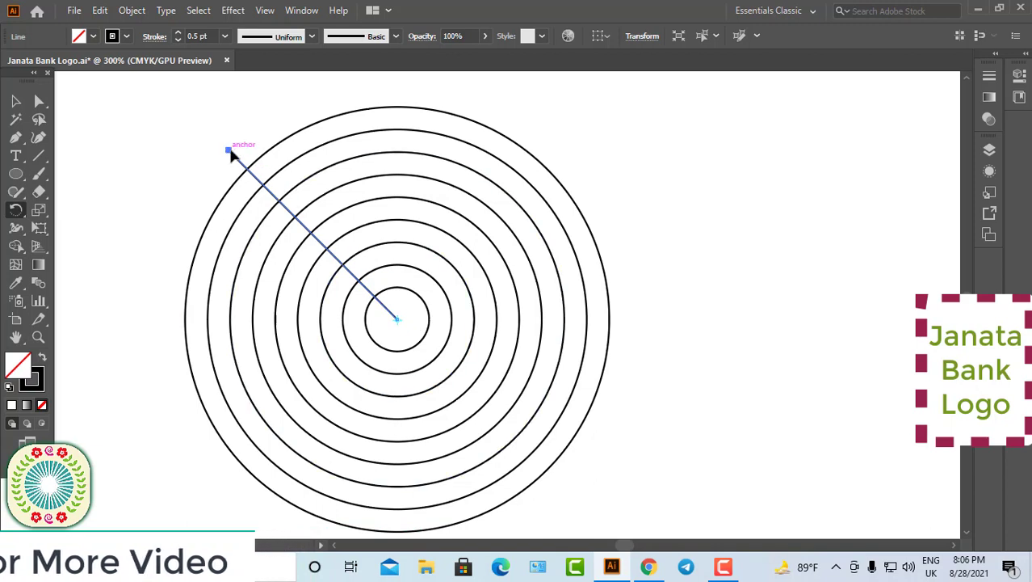
{"action": "left_click_drag", "start_coordinate": [231, 153], "coordinate": [617, 322]}
- Divide all the circles and both lines with the Pathfinder Divide operation, and ungroup the resulting pieces
{"action": "key", "text": "ctrl+minus"}
{"action": "key", "text": "v"}
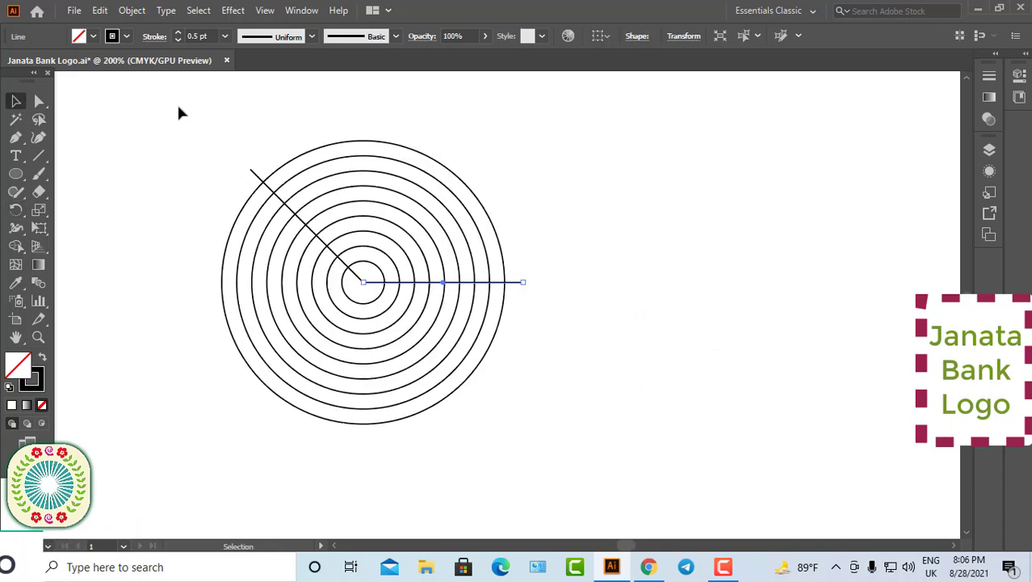
{"action": "left_click_drag", "start_coordinate": [181, 105], "coordinate": [556, 441]}
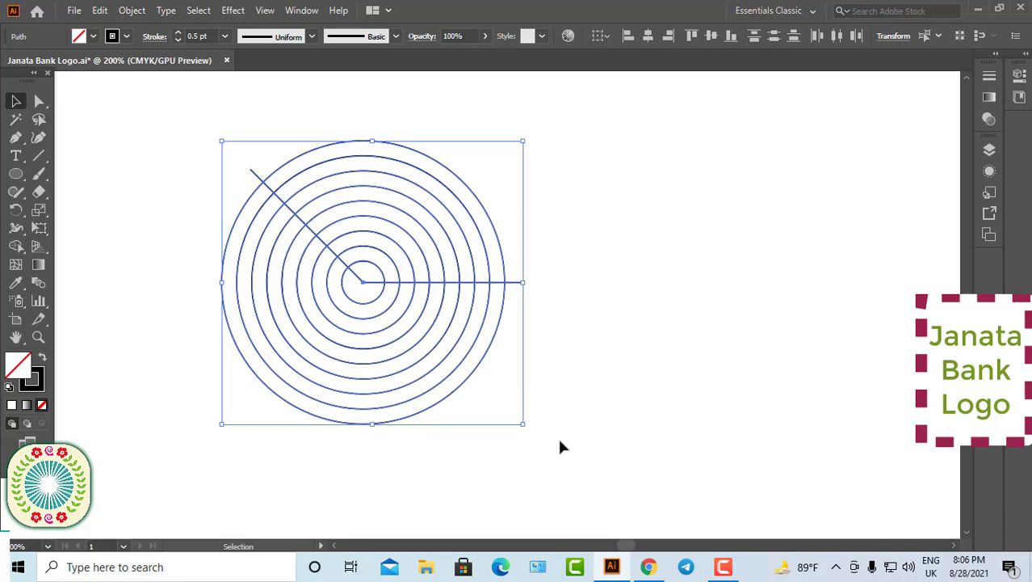
{"action": "left_click", "coordinate": [303, 16]}
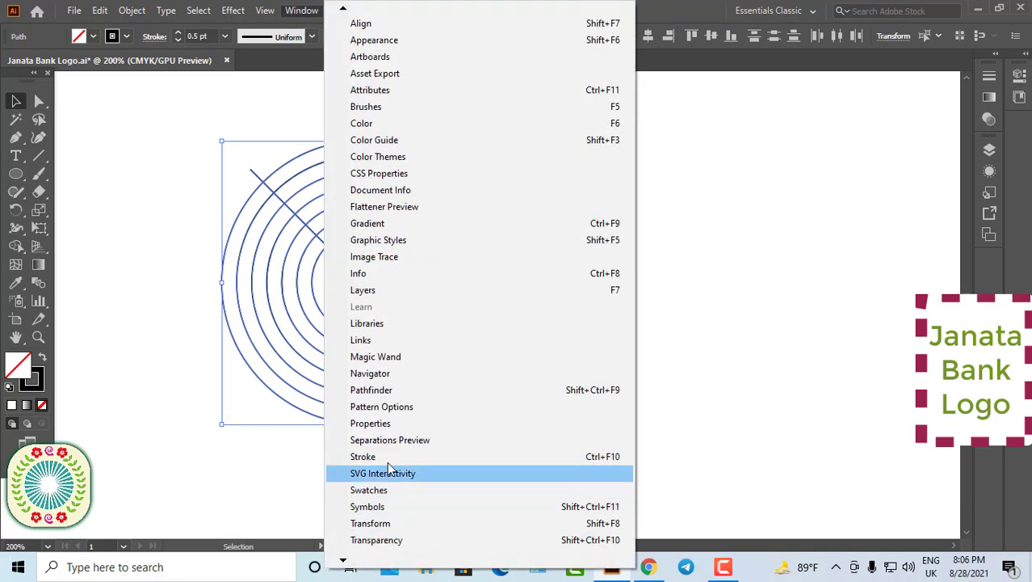
{"action": "left_click", "coordinate": [395, 386]}
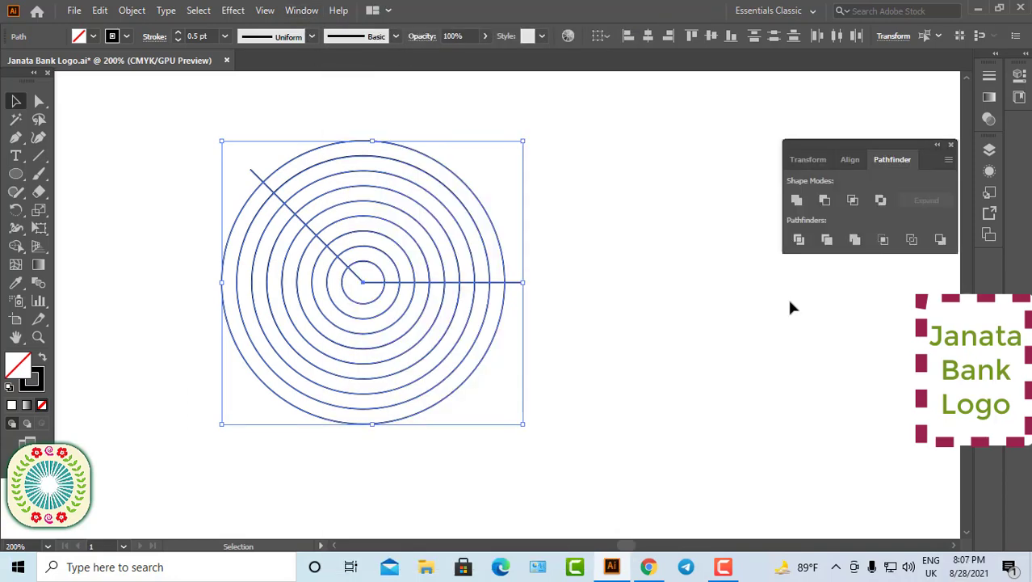
{"action": "left_click", "coordinate": [800, 245]}
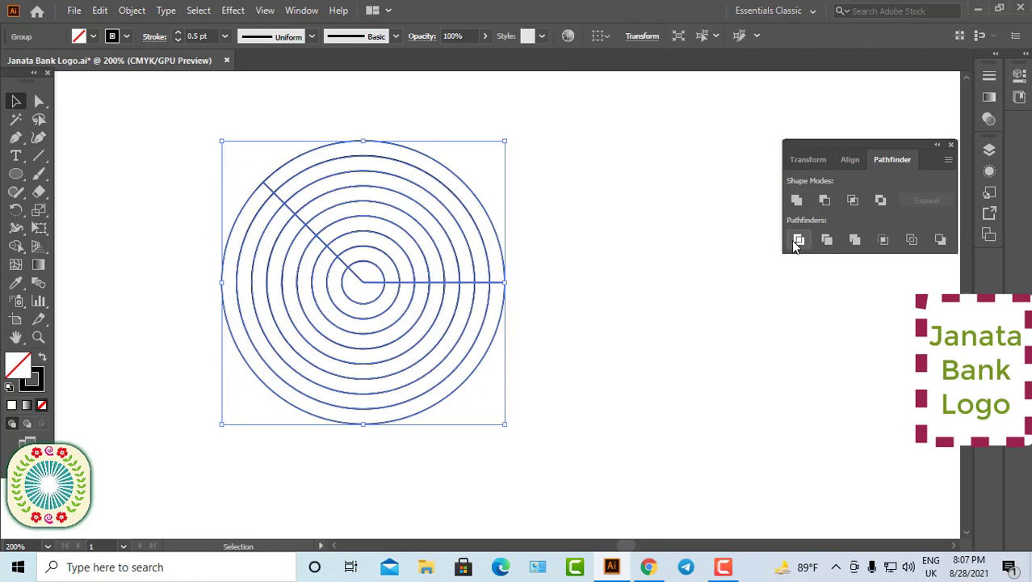
{"action": "right_click", "coordinate": [384, 240]}
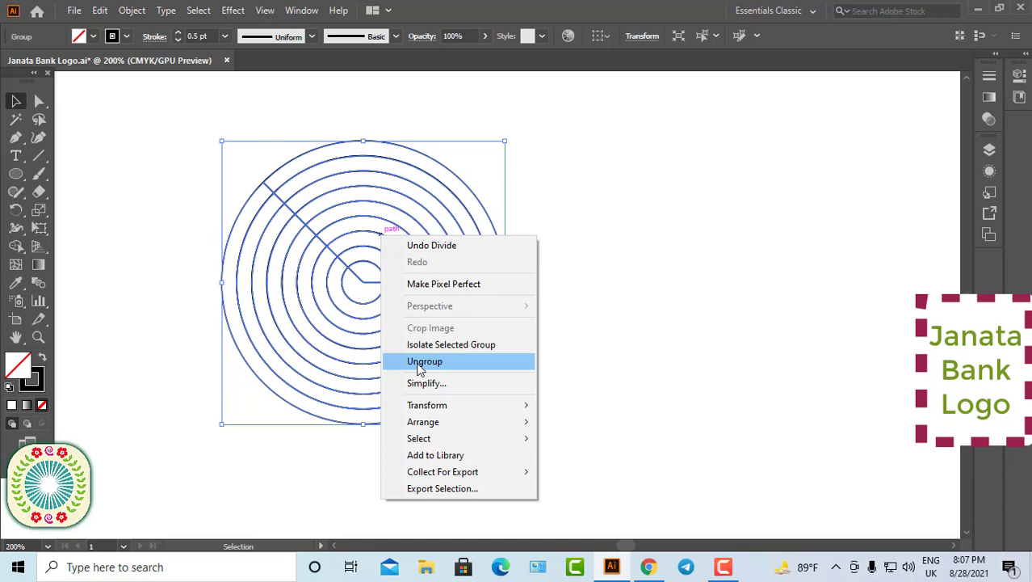
{"action": "left_click", "coordinate": [425, 361]}
{"action": "left_click", "coordinate": [57, 120]}
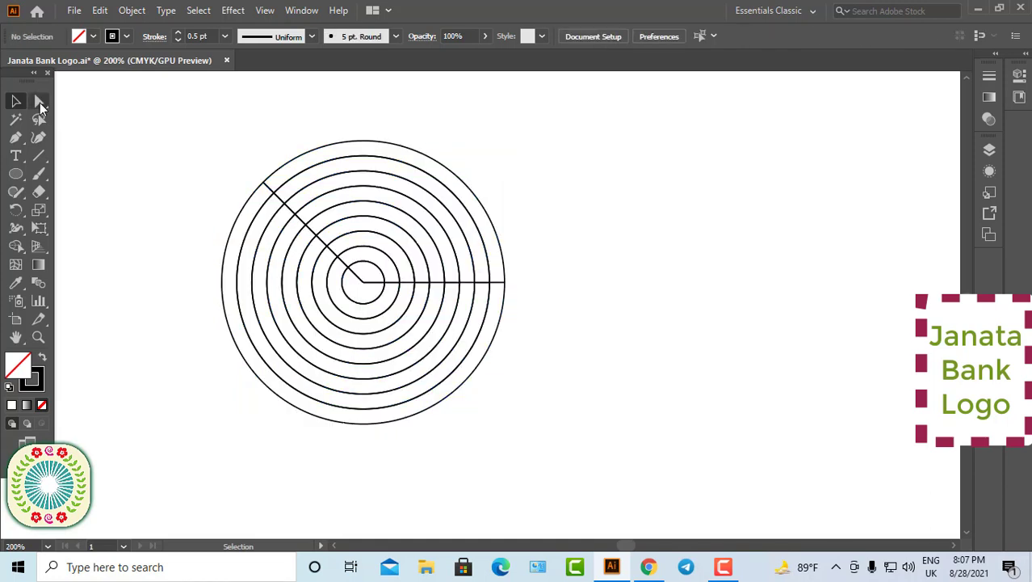
- Delete all ring segments in the upper sector between the diagonal and horizontal lines
{"action": "left_click", "coordinate": [39, 102]}
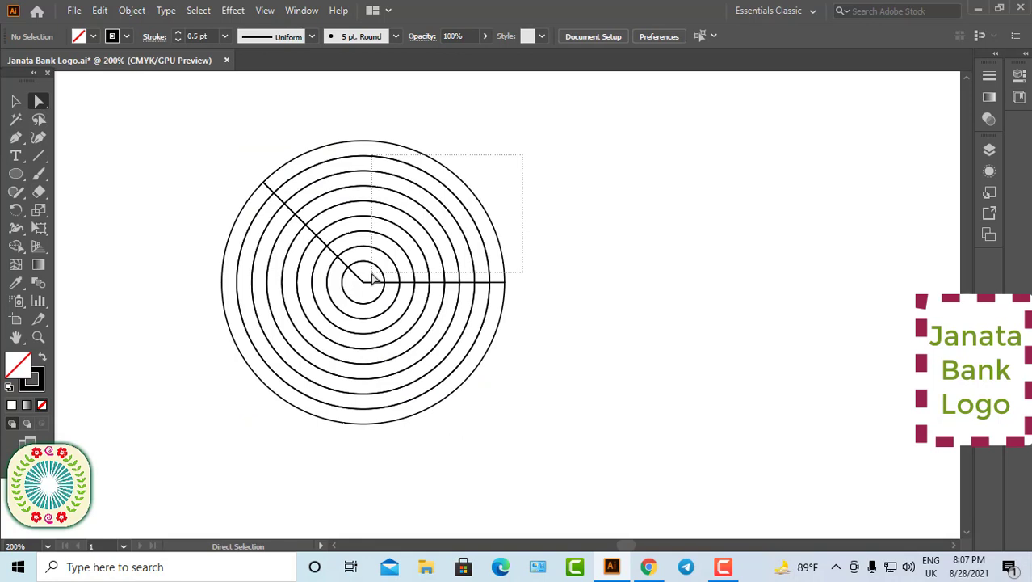
{"action": "left_click_drag", "start_coordinate": [373, 277], "coordinate": [391, 282]}
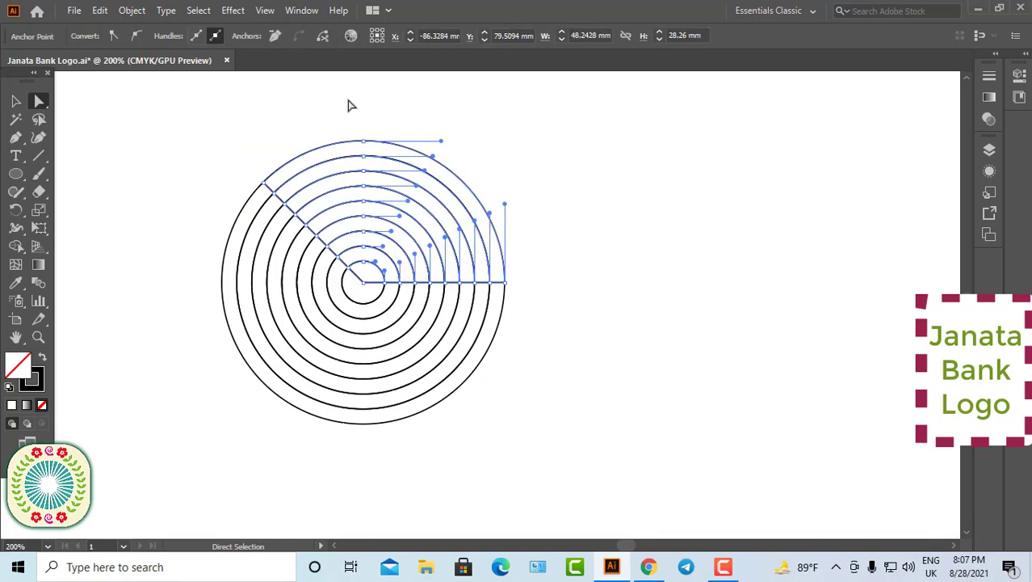
{"action": "key", "text": "Delete"}
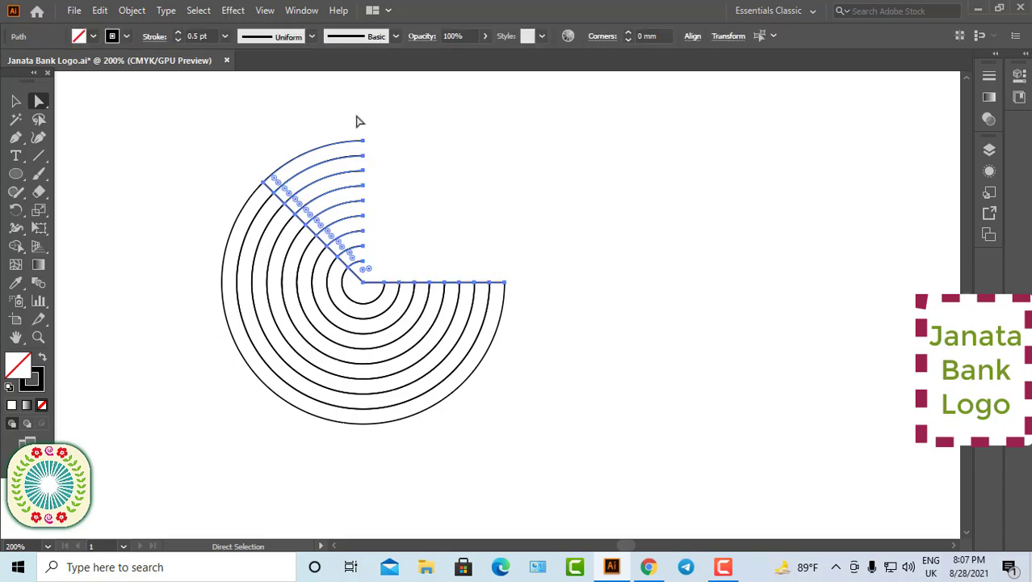
{"action": "left_click", "coordinate": [360, 122]}
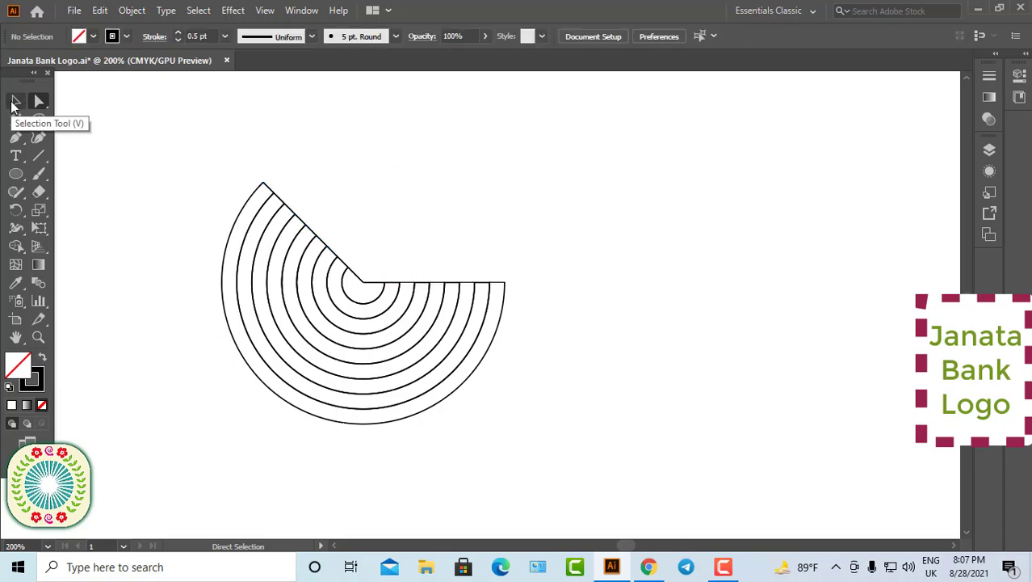
- Remove the end edges of the alternate bands and the central wedge with the Shape Builder, keeping the outer two bands closed
{"action": "left_click", "coordinate": [13, 104]}
{"action": "left_click_drag", "start_coordinate": [200, 147], "coordinate": [569, 476]}
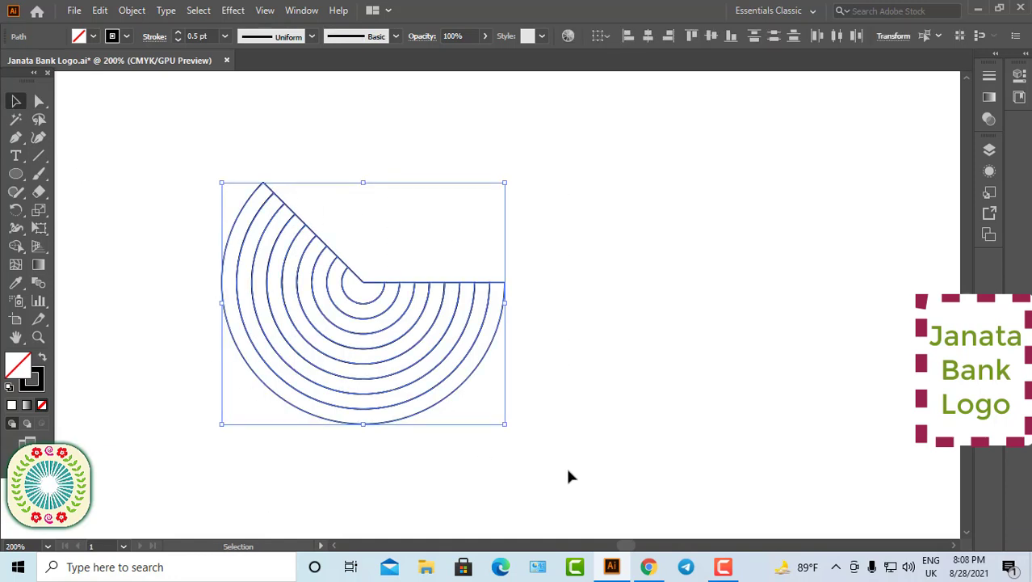
{"action": "left_click", "coordinate": [16, 246]}
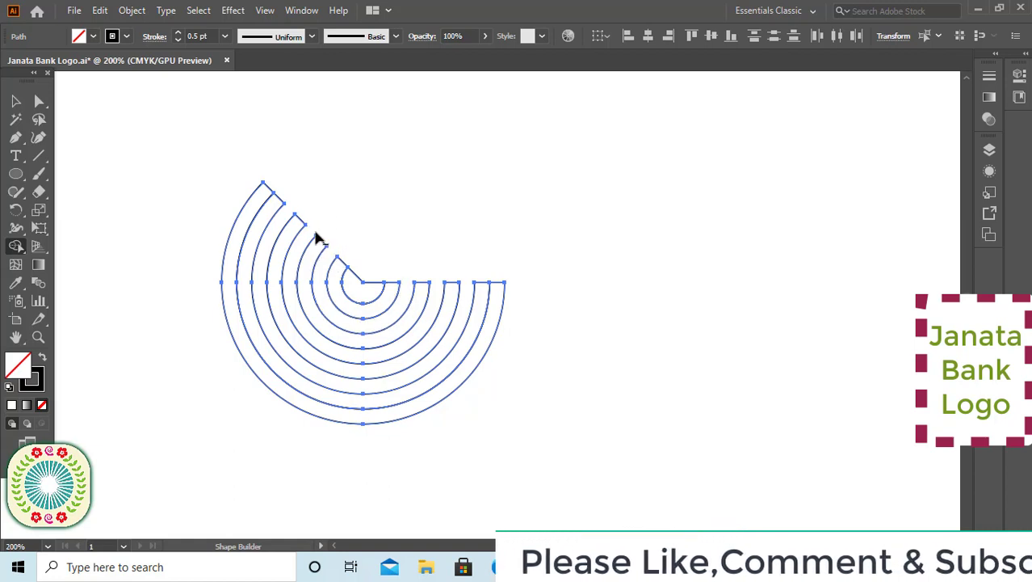
{"action": "left_click", "coordinate": [364, 277], "text": "alt"}
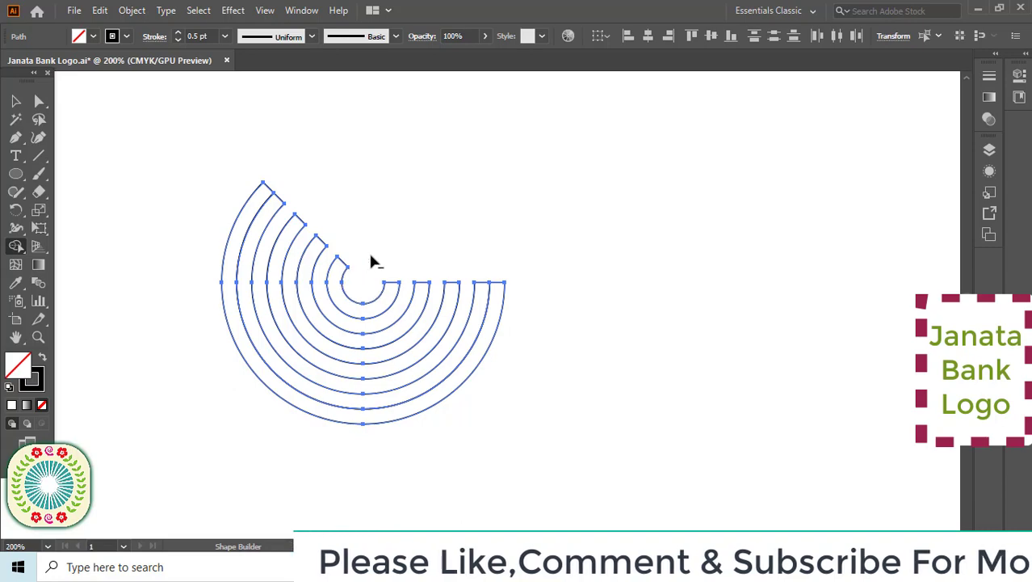
- Move the striped curved shape closer to the reference logo
{"action": "left_click", "coordinate": [18, 105]}
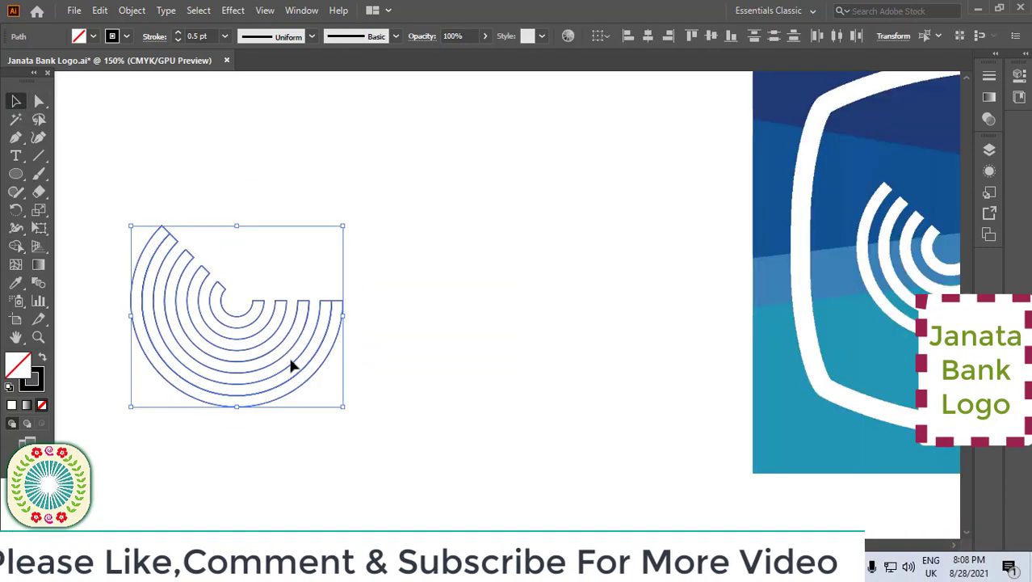
{"action": "left_click_drag", "start_coordinate": [292, 368], "coordinate": [496, 328]}
{"action": "key", "text": "space"}
{"action": "left_click_drag", "start_coordinate": [559, 337], "coordinate": [406, 408]}
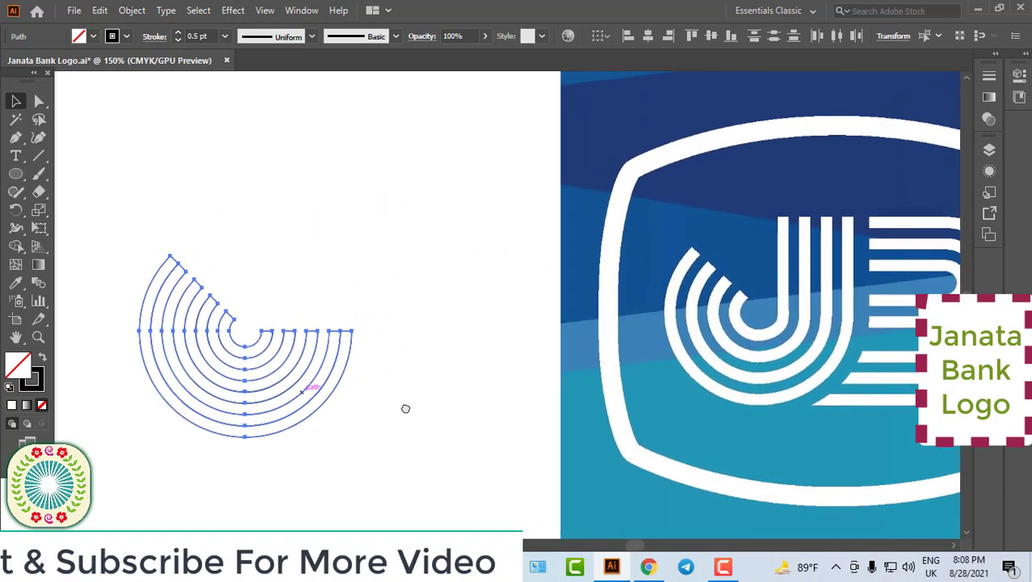
- Create a 50.52 mm circle and place it concentrically over the curved stripes, matching the outermost band's inner edge
{"action": "left_click", "coordinate": [21, 175]}
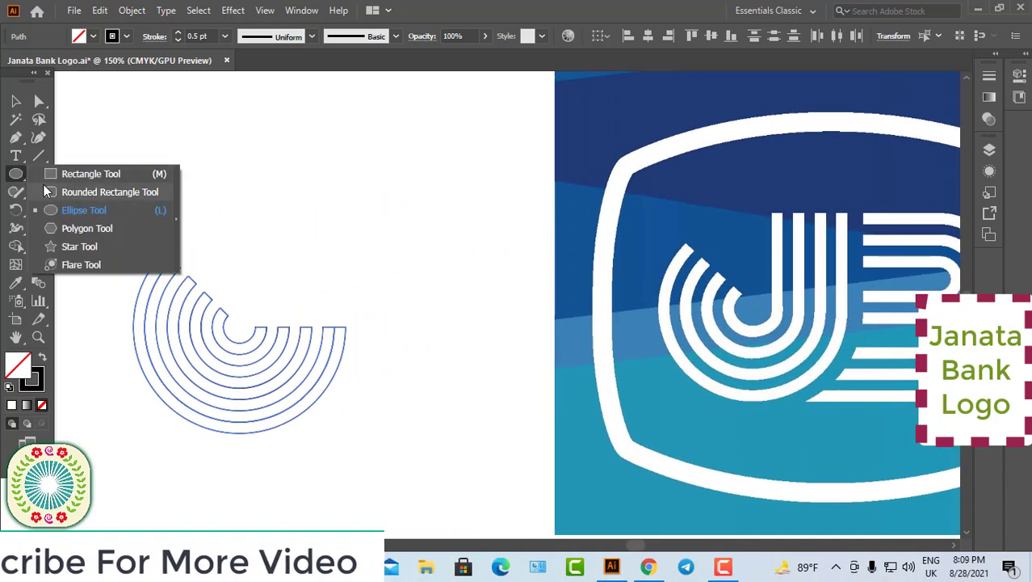
{"action": "left_click", "coordinate": [351, 165]}
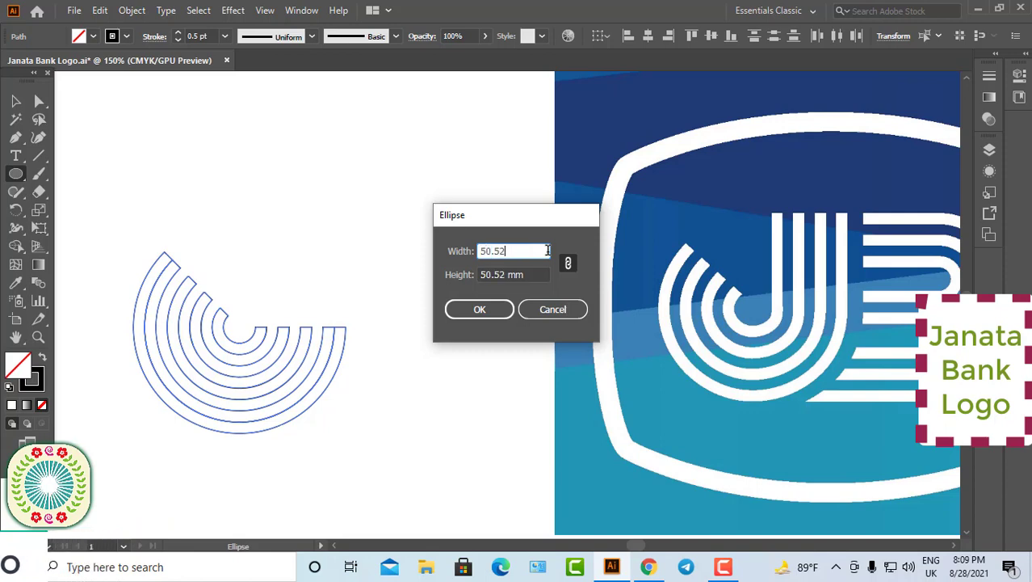
{"action": "type", "text": "50.52"}
{"action": "left_click", "coordinate": [499, 308]}
{"action": "key", "text": "v"}
{"action": "left_click_drag", "start_coordinate": [488, 356], "coordinate": [280, 419]}
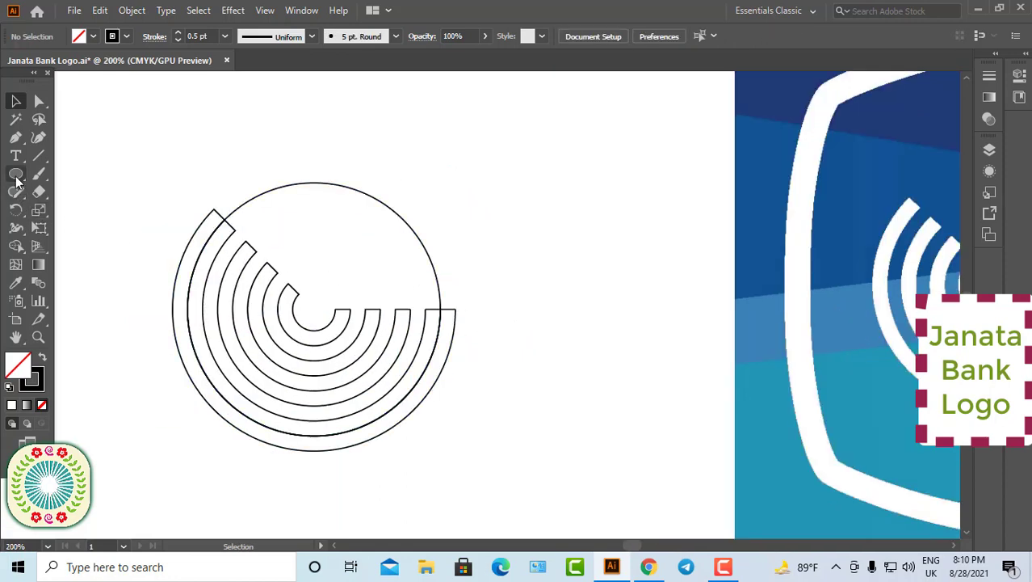
- Draw a narrow upright rectangle as wide as the innermost stripe, from its horizontal end up to the level of the circle's top
{"action": "left_click", "coordinate": [16, 181]}
{"action": "left_click", "coordinate": [82, 175]}
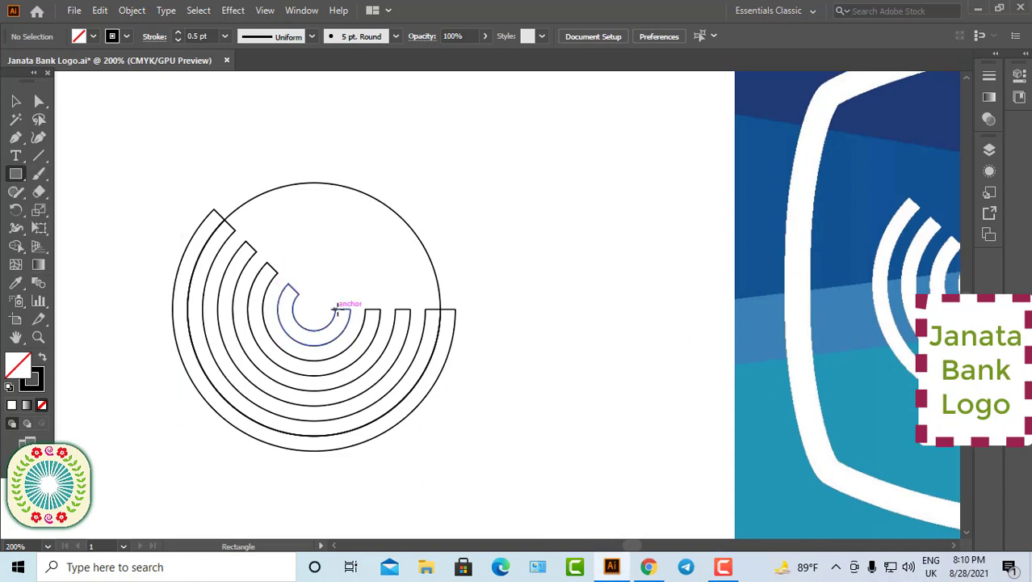
{"action": "left_click_drag", "start_coordinate": [336, 308], "coordinate": [349, 182]}
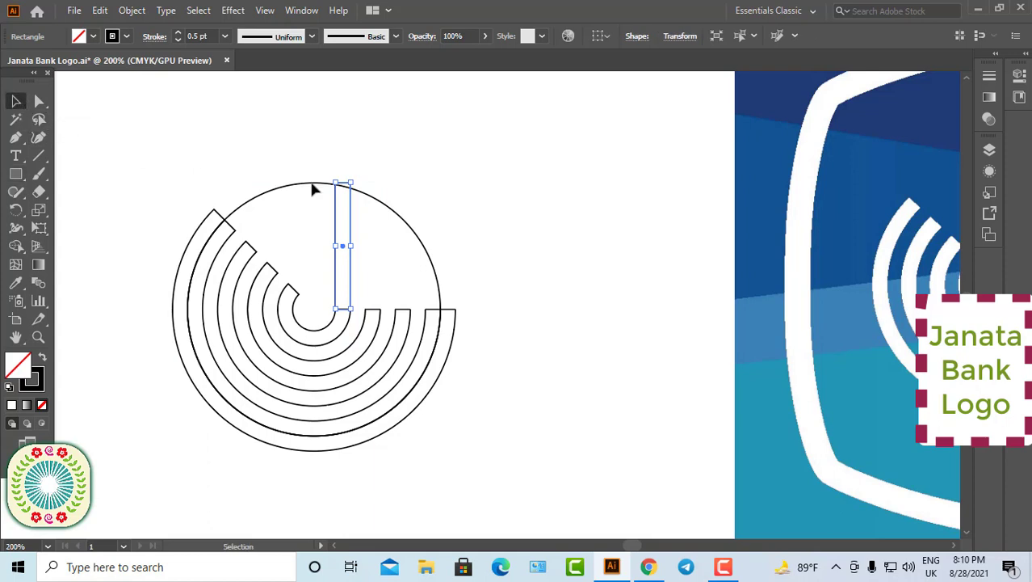
- Copy the upright rectangle onto the end of the second stripe and repeat the copy for the third and fourth stripes
{"action": "left_click", "coordinate": [426, 302], "text": "ctrl"}
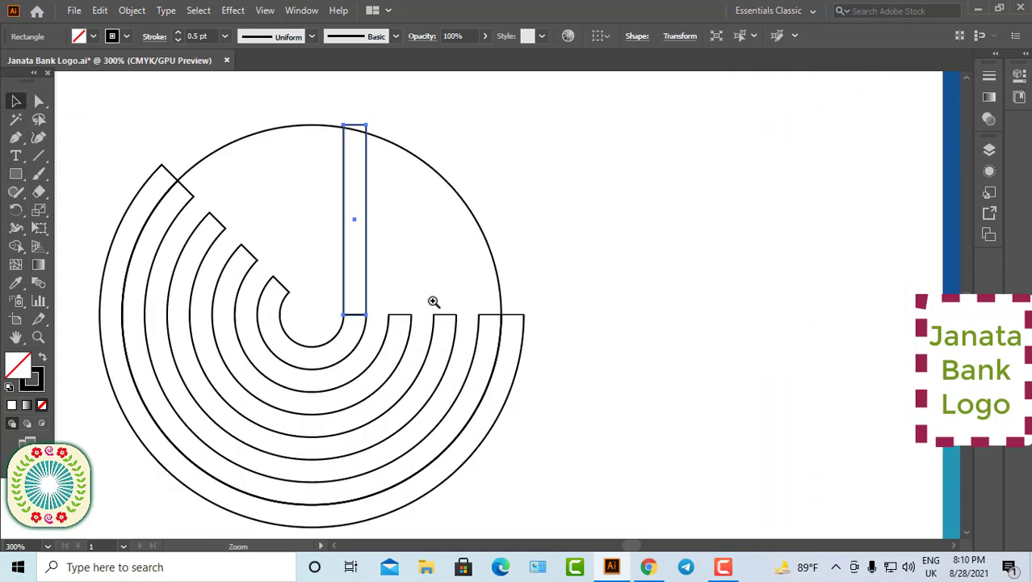
{"action": "left_click", "coordinate": [437, 298], "text": "ctrl"}
{"action": "left_click_drag", "start_coordinate": [450, 275], "coordinate": [431, 310]}
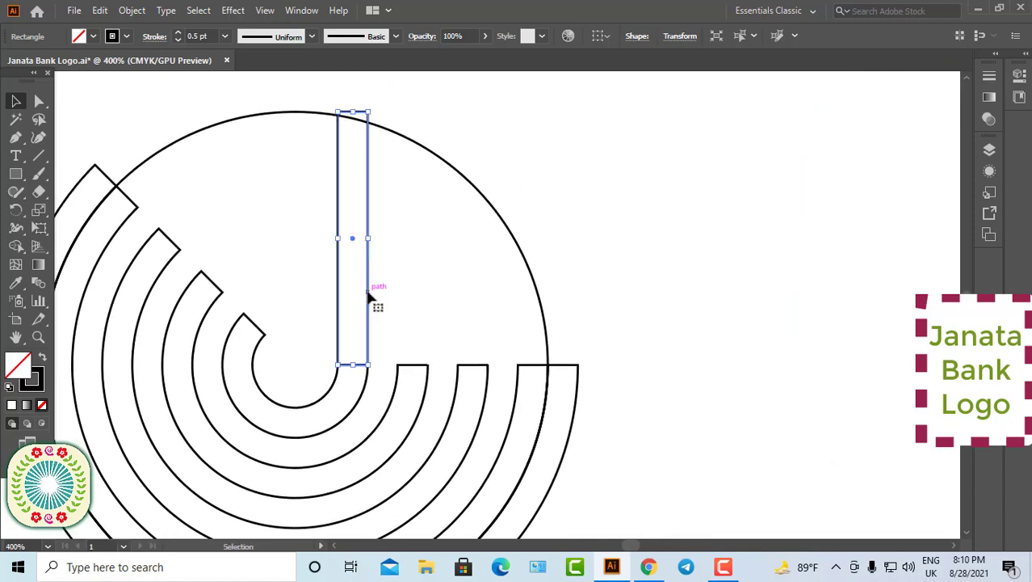
{"action": "left_click_drag", "start_coordinate": [370, 297], "coordinate": [434, 296]}
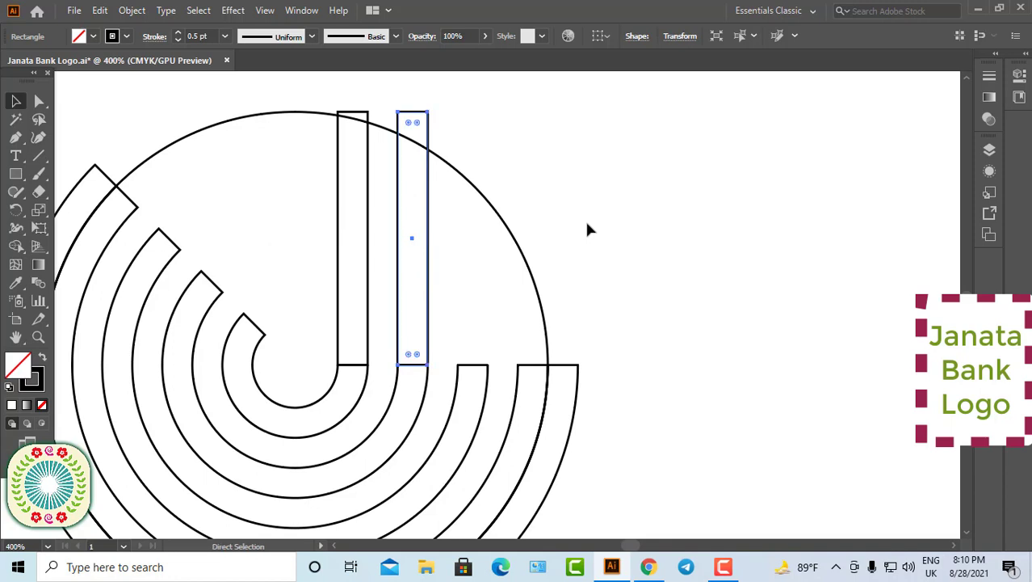
{"action": "key", "text": "ctrl+d"}
{"action": "key", "text": "ctrl+d"}
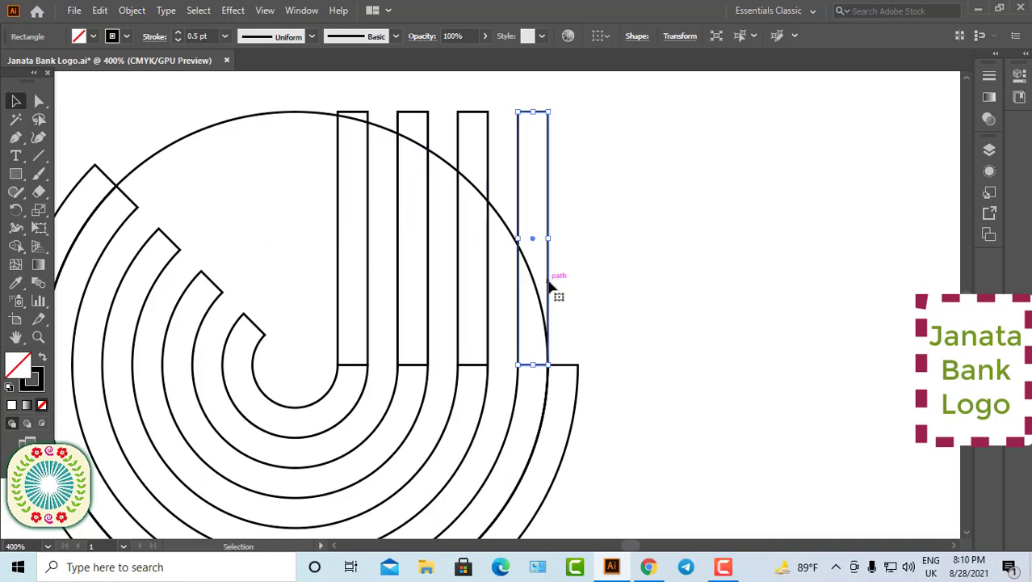
- Copy the fourth upright rectangle 3 mm to the right so it sits on the end of the outermost band
{"action": "left_click_drag", "start_coordinate": [552, 284], "coordinate": [578, 286]}
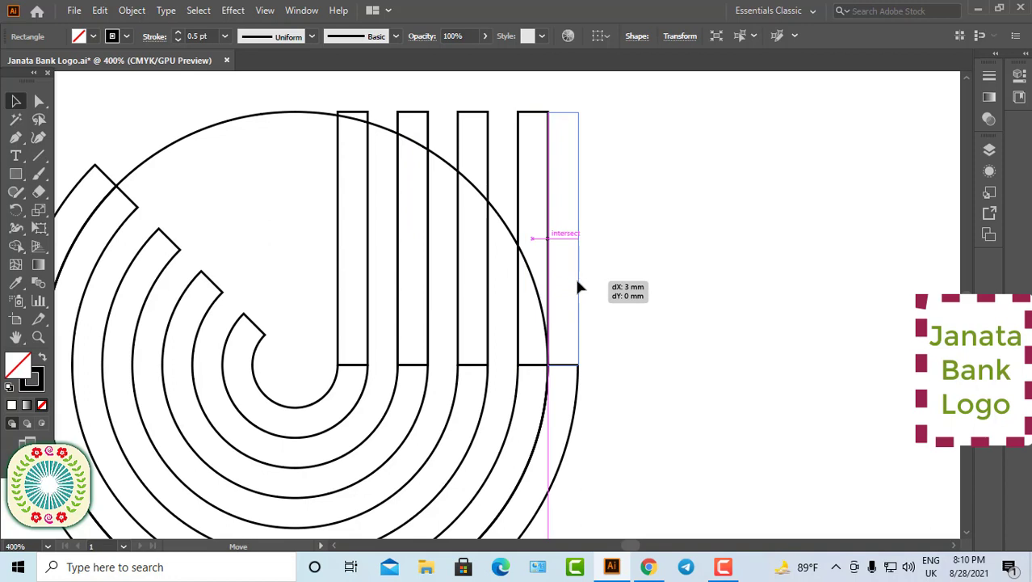
{"action": "left_click_drag", "start_coordinate": [578, 287], "coordinate": [578, 287]}
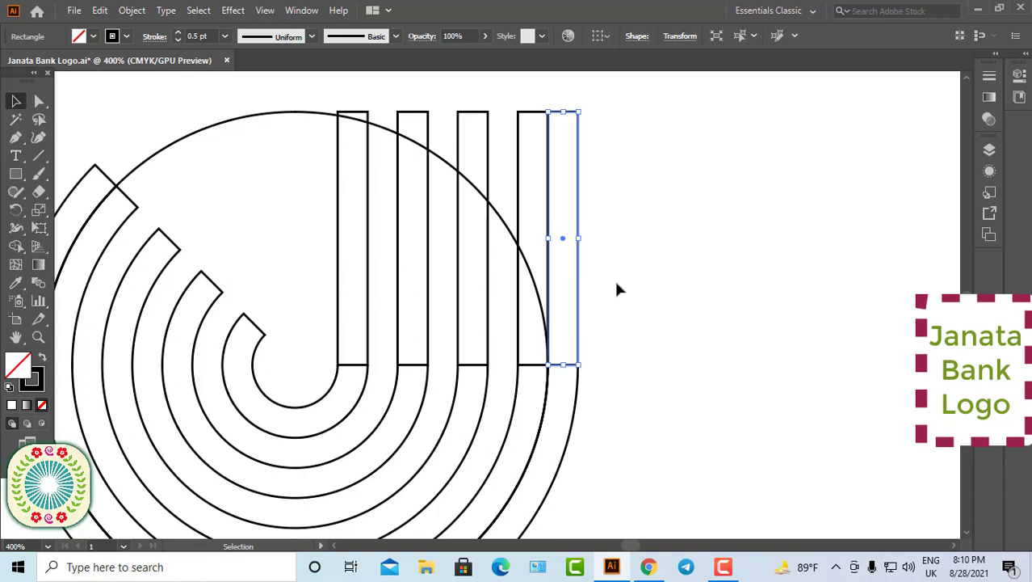
{"action": "left_click", "coordinate": [619, 289]}
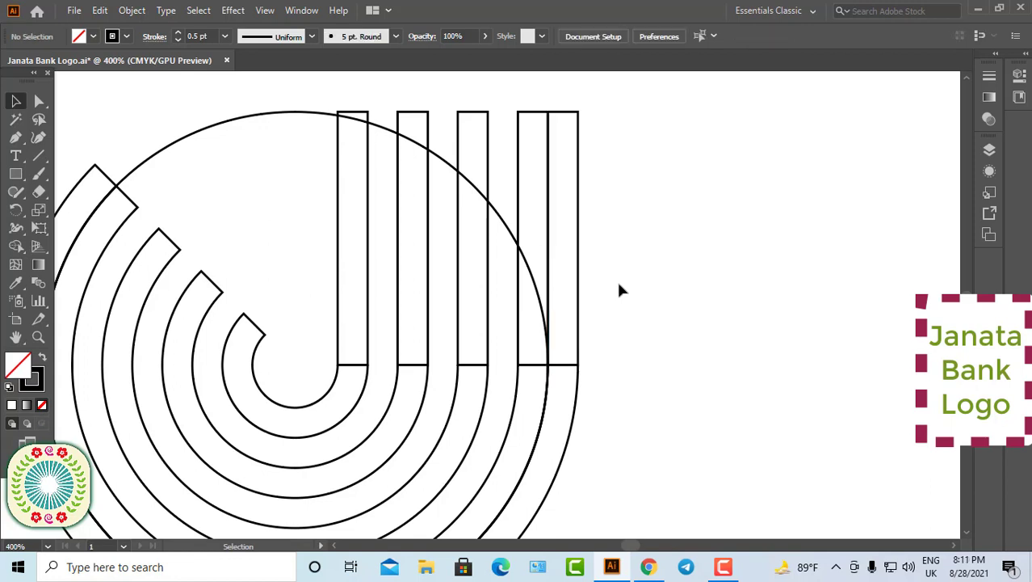
- Delete the 50.52 mm guide circle
{"action": "left_click", "coordinate": [263, 120]}
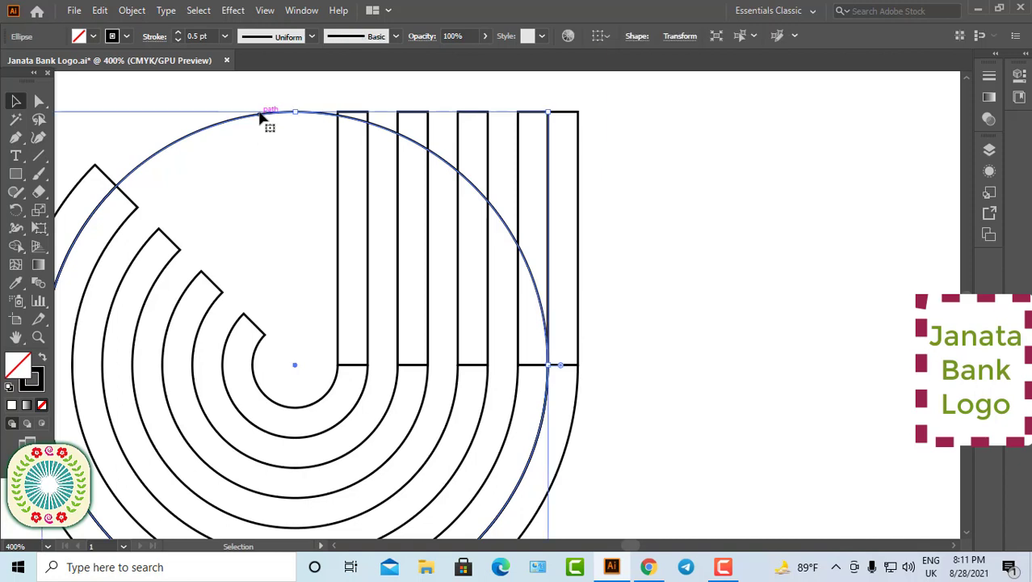
{"action": "key", "text": "ctrl+minus"}
{"action": "key", "text": "Delete"}
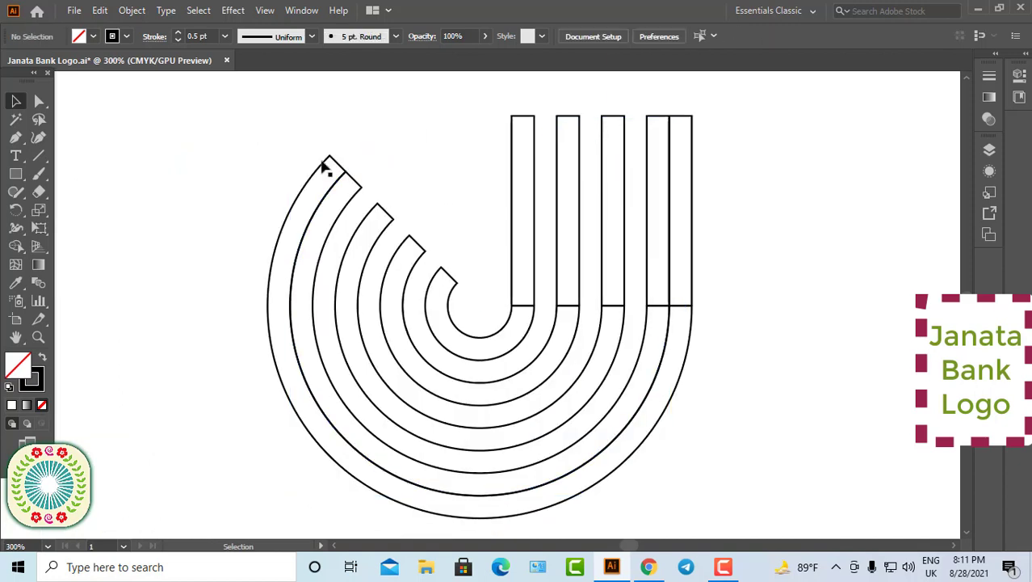
- Merge the four inner upright rectangles with their curved stripes using the Shape Builder, leaving the outermost band and its rectangle separate
{"action": "left_click_drag", "start_coordinate": [250, 115], "coordinate": [744, 487]}
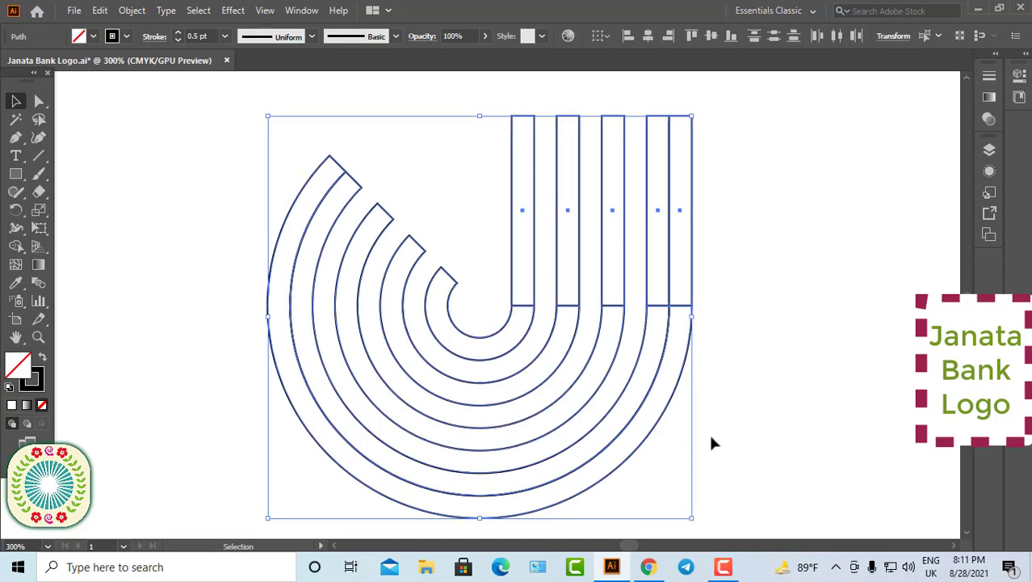
{"action": "left_click", "coordinate": [20, 254]}
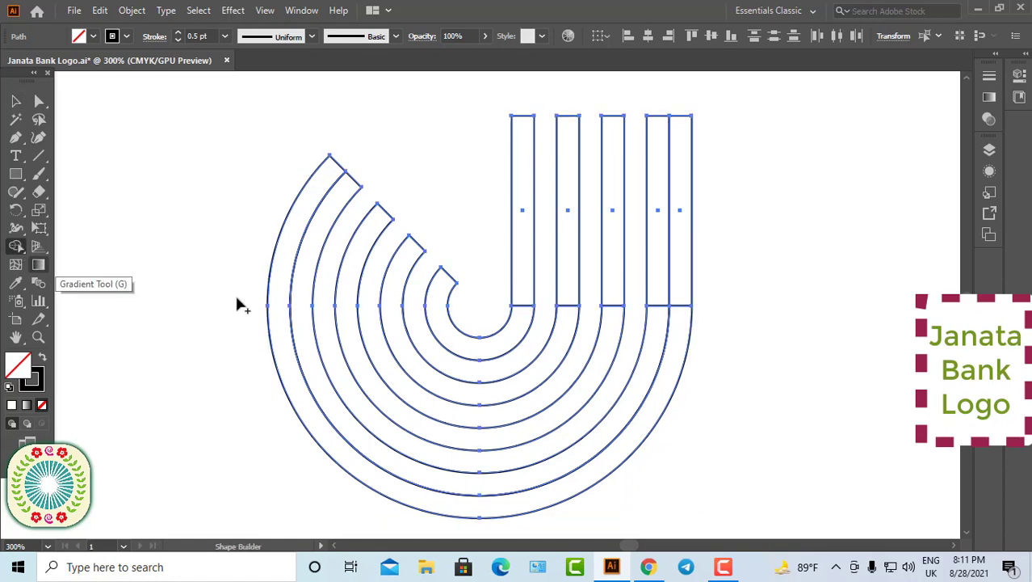
{"action": "left_click", "coordinate": [586, 338], "text": "ctrl"}
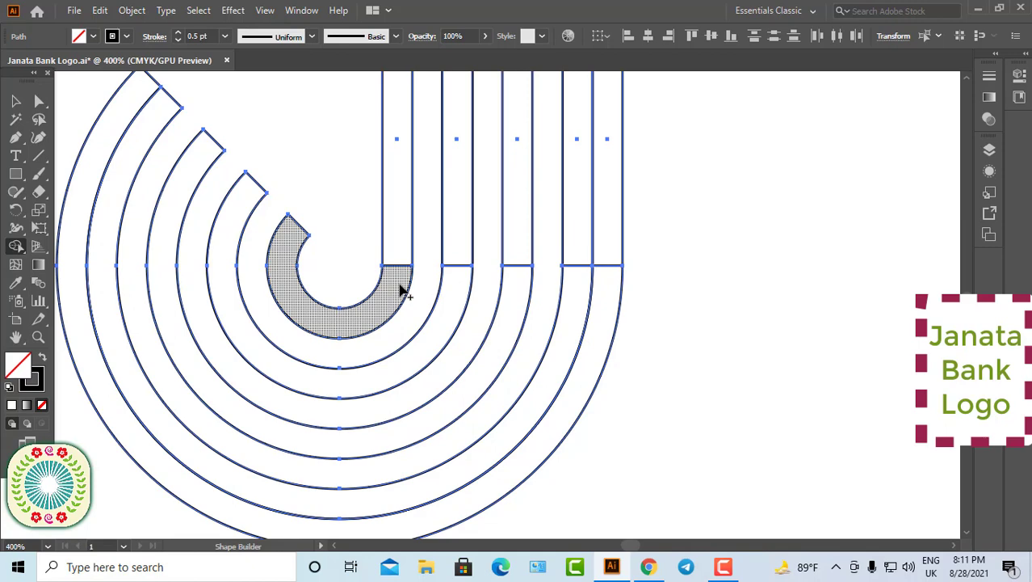
{"action": "left_click_drag", "start_coordinate": [403, 291], "coordinate": [403, 259]}
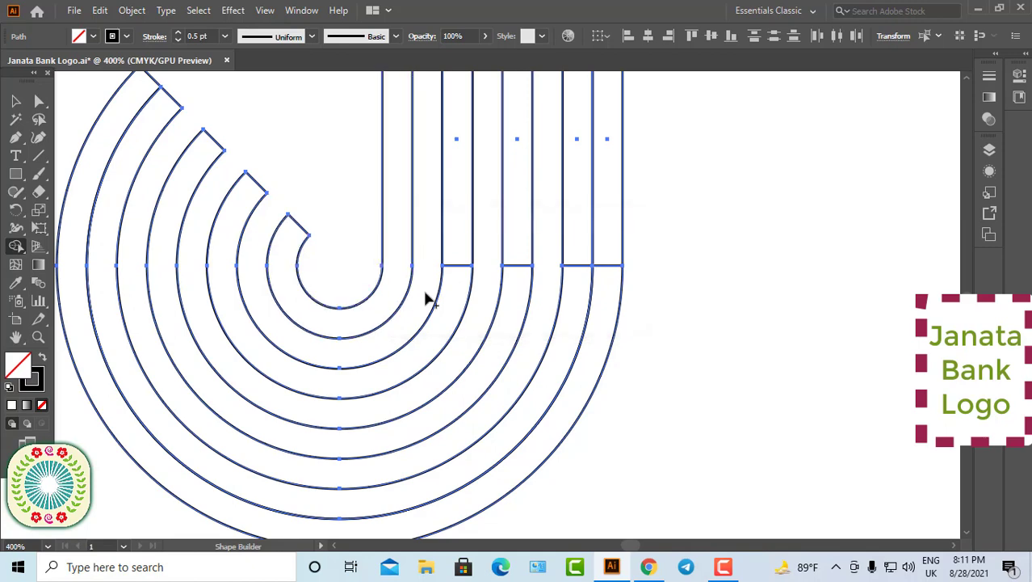
{"action": "mouse_move", "coordinate": [461, 289]}
{"action": "left_mouse_down"}
{"action": "mouse_move", "coordinate": [461, 265]}
{"action": "mouse_move", "coordinate": [459, 273]}
{"action": "left_mouse_up"}
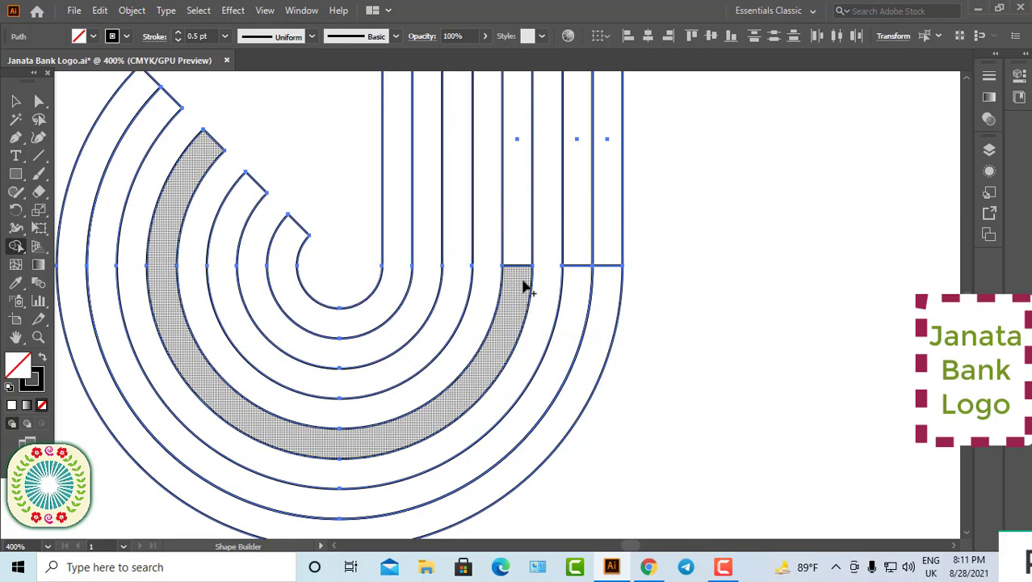
{"action": "left_click_drag", "start_coordinate": [525, 287], "coordinate": [518, 260]}
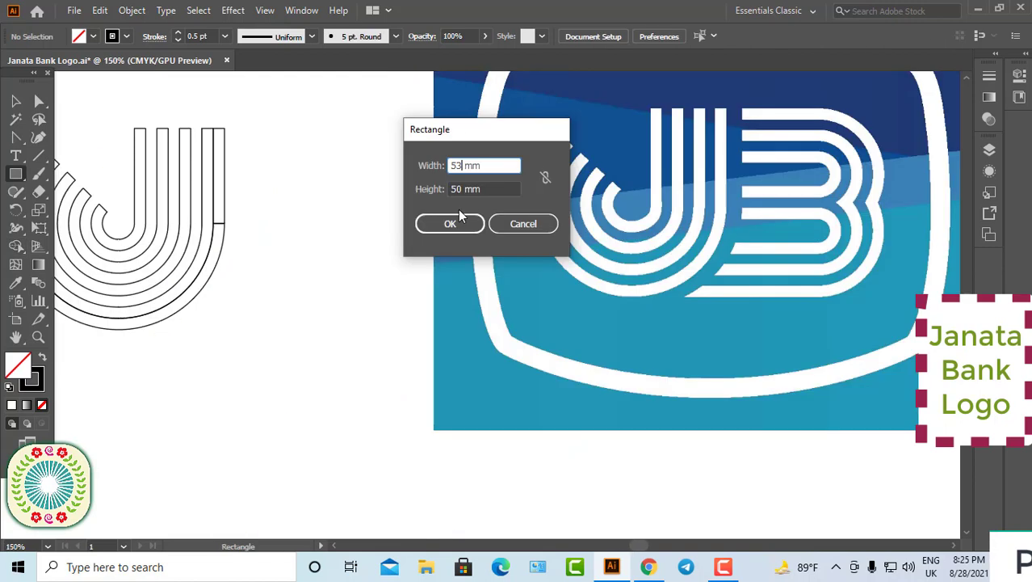
- Create a 53 × 50 mm rectangle and place it just right of the J, with its top level with the stems
{"action": "left_click", "coordinate": [459, 222]}
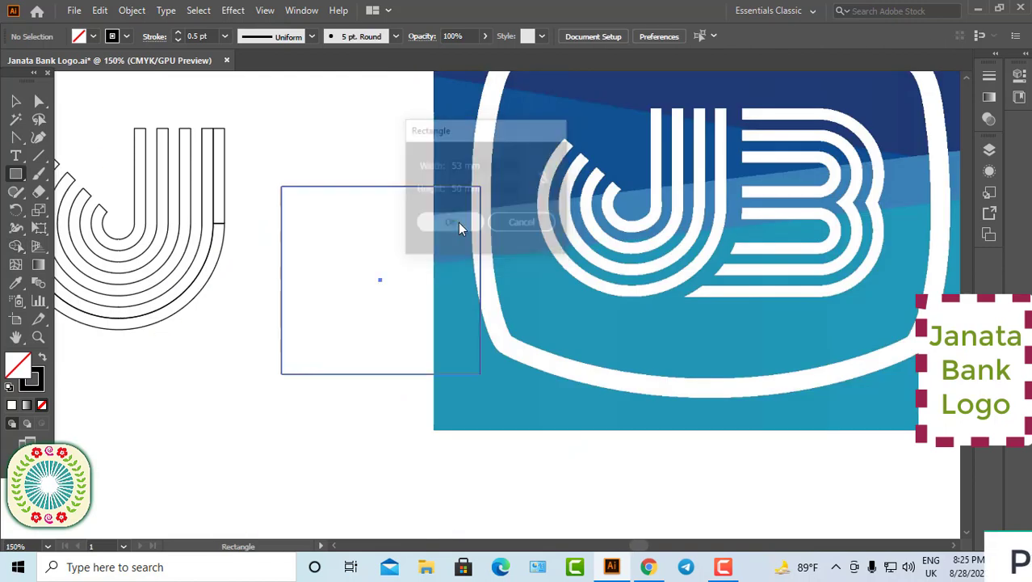
{"action": "left_click", "coordinate": [15, 101]}
{"action": "left_click_drag", "start_coordinate": [344, 192], "coordinate": [291, 132]}
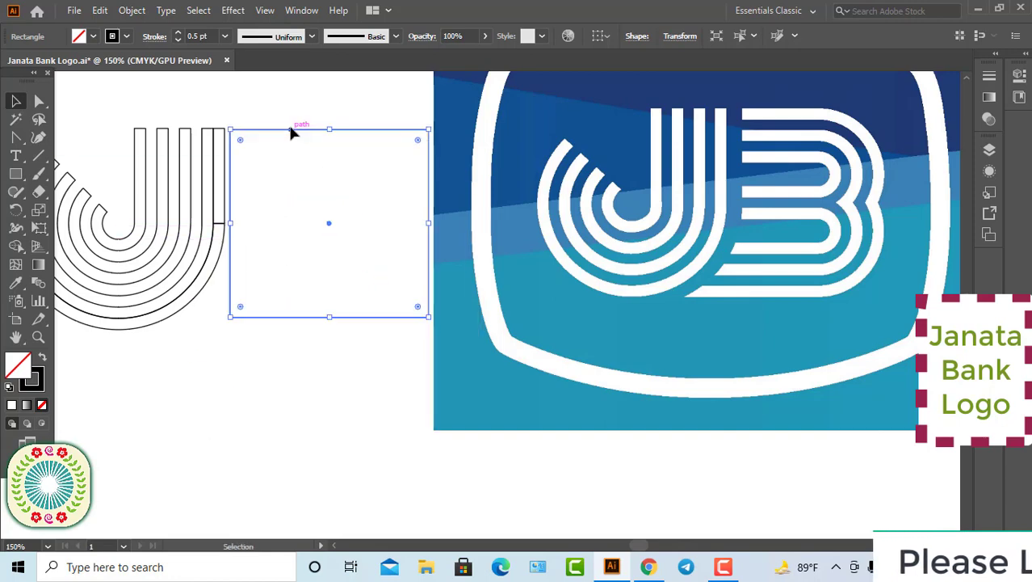
- Round the two right corners of the 53 × 50 mm rectangle with a 17.5 mm radius and select the whole shape
{"action": "left_click", "coordinate": [40, 103]}
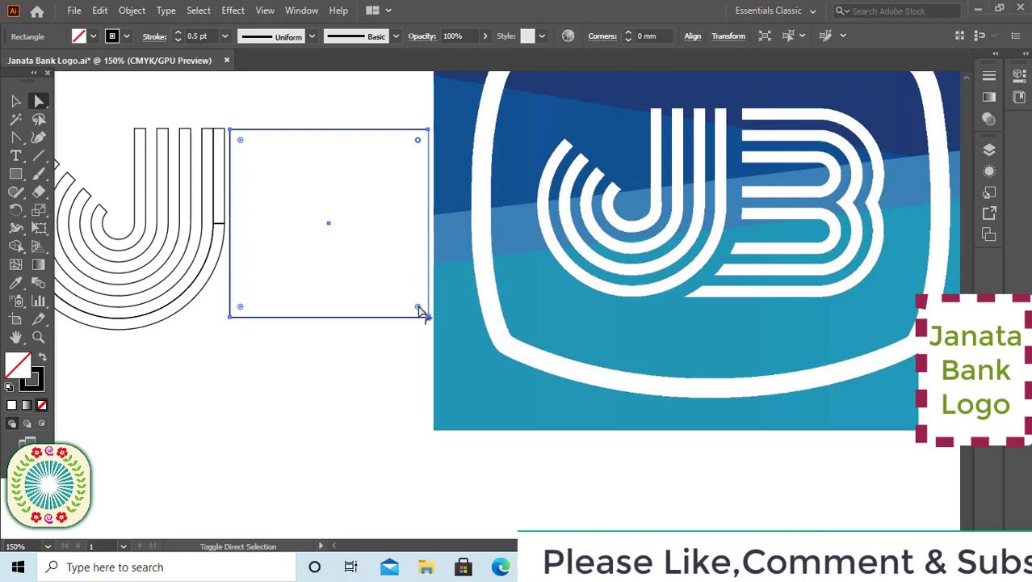
{"action": "key", "text": "ctrl+plus"}
{"action": "key", "text": "ctrl+plus"}
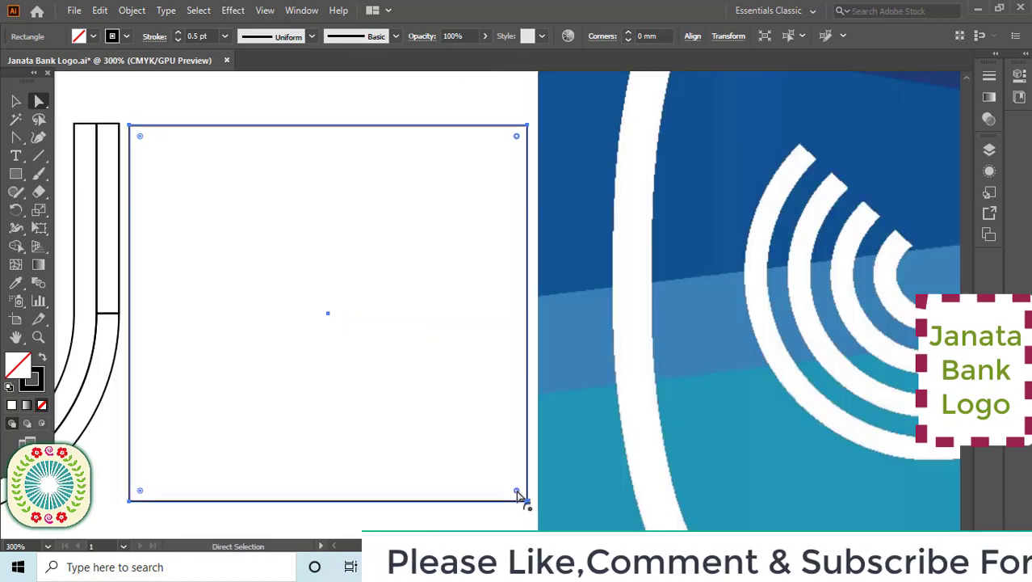
{"action": "double_click", "coordinate": [517, 491]}
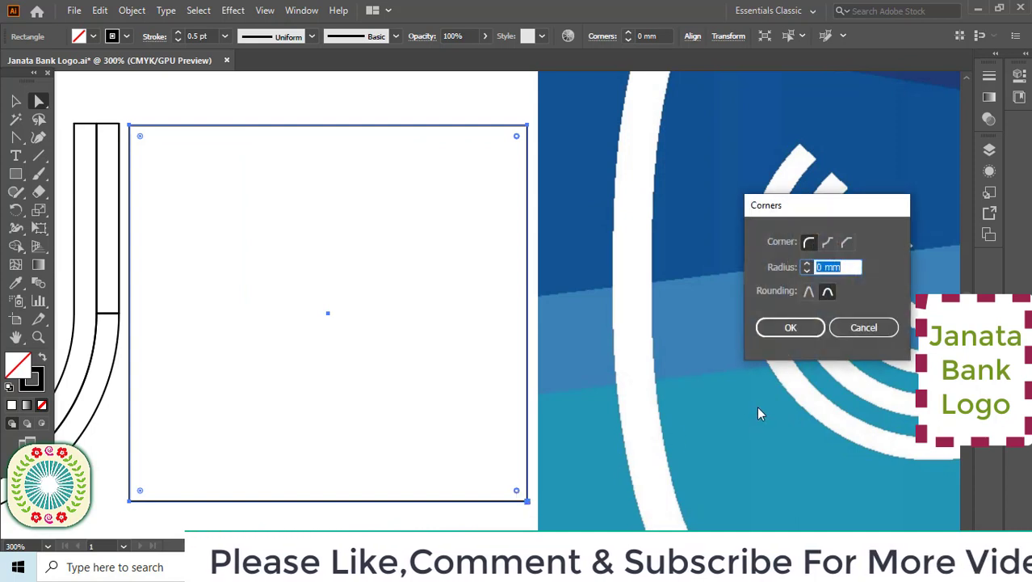
{"action": "type", "text": "17"}
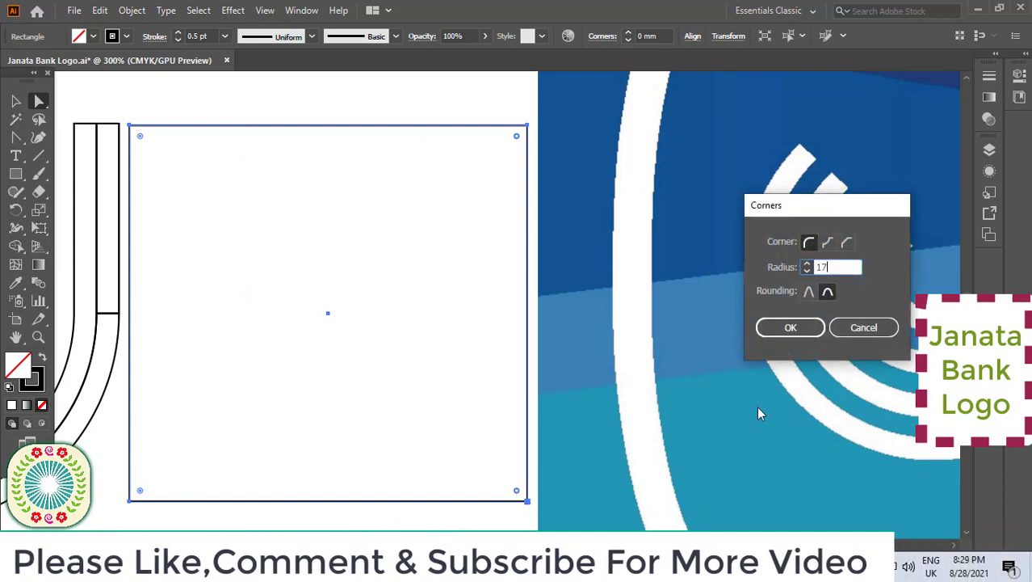
{"action": "type", "text": ".50"}
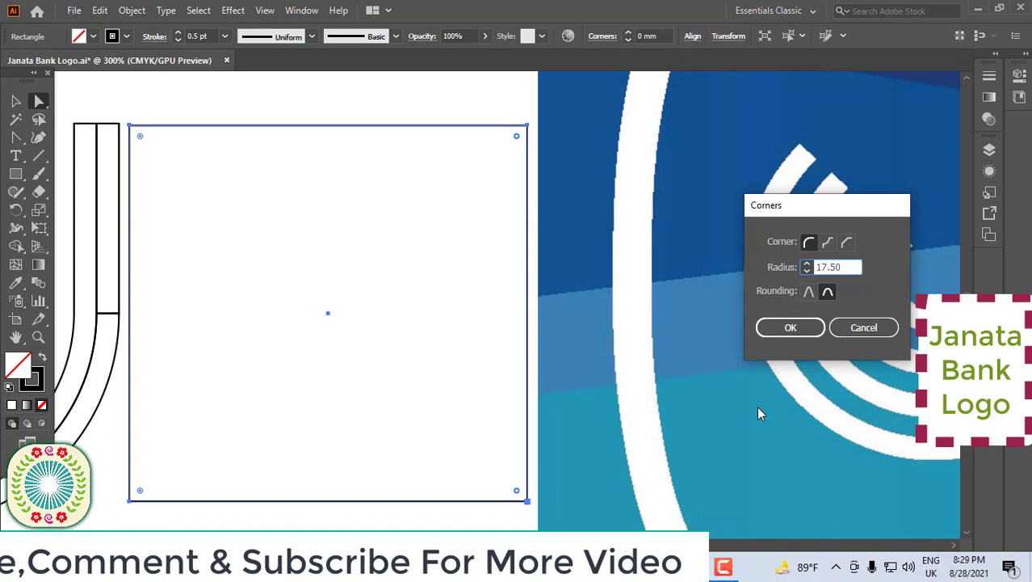
{"action": "left_click", "coordinate": [791, 328]}
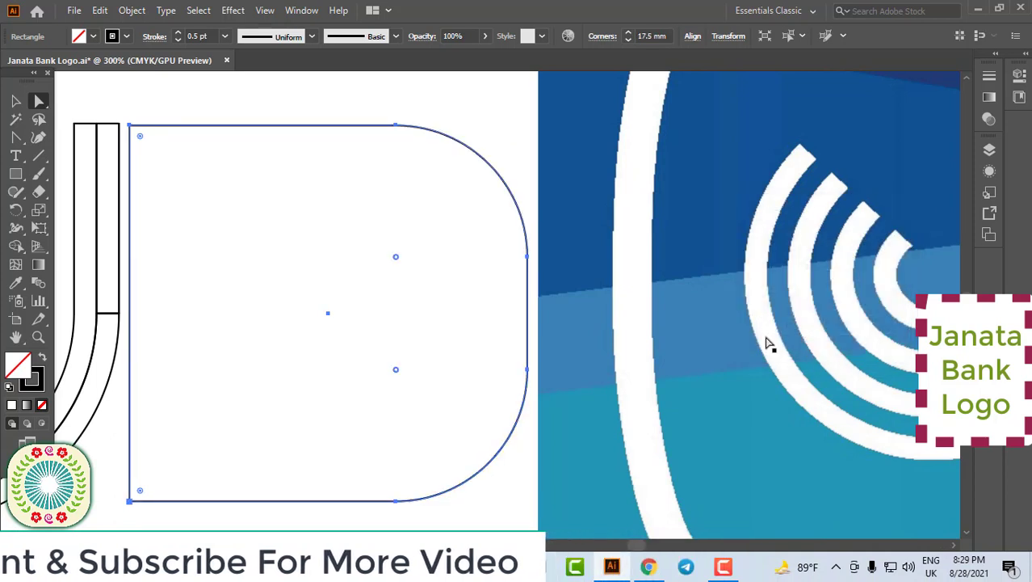
{"action": "left_click", "coordinate": [15, 101]}
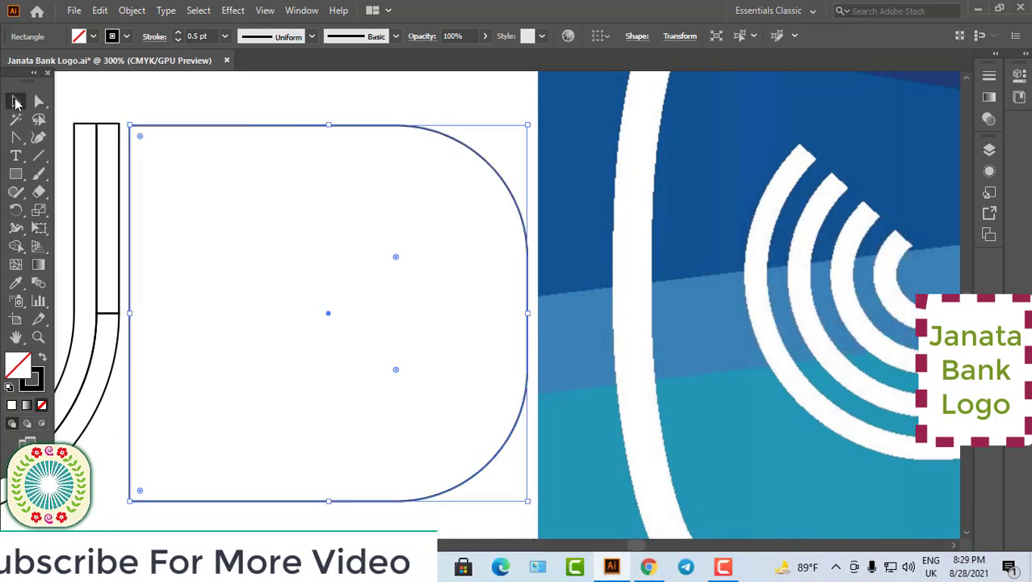
{"action": "left_click", "coordinate": [202, 105]}
{"action": "left_click", "coordinate": [238, 125]}
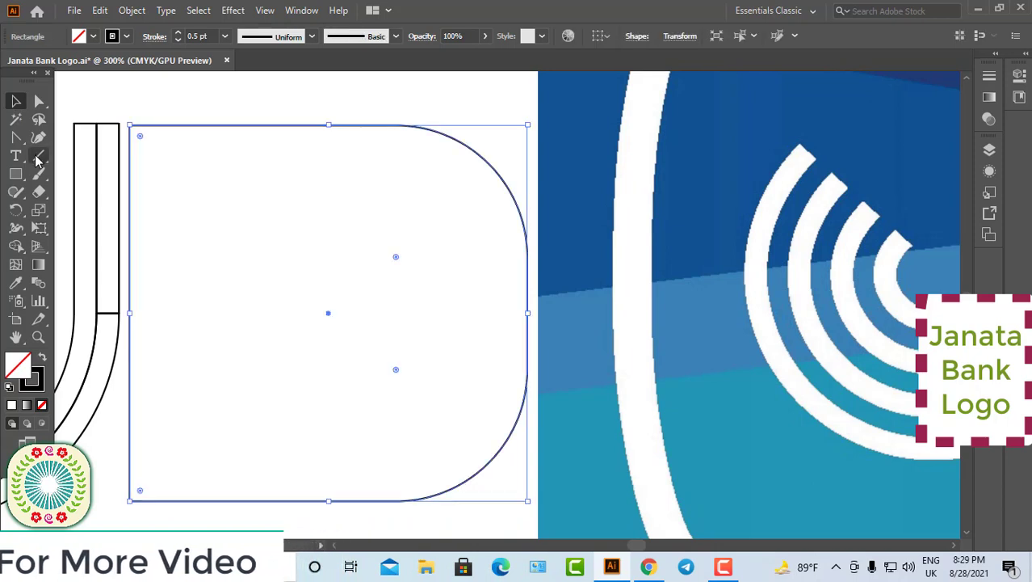
- Add an anchor point midway along the rounded rectangle's straight right edge and pull it inward about 2.4 mm to form the B's notch
{"action": "left_click", "coordinate": [16, 139]}
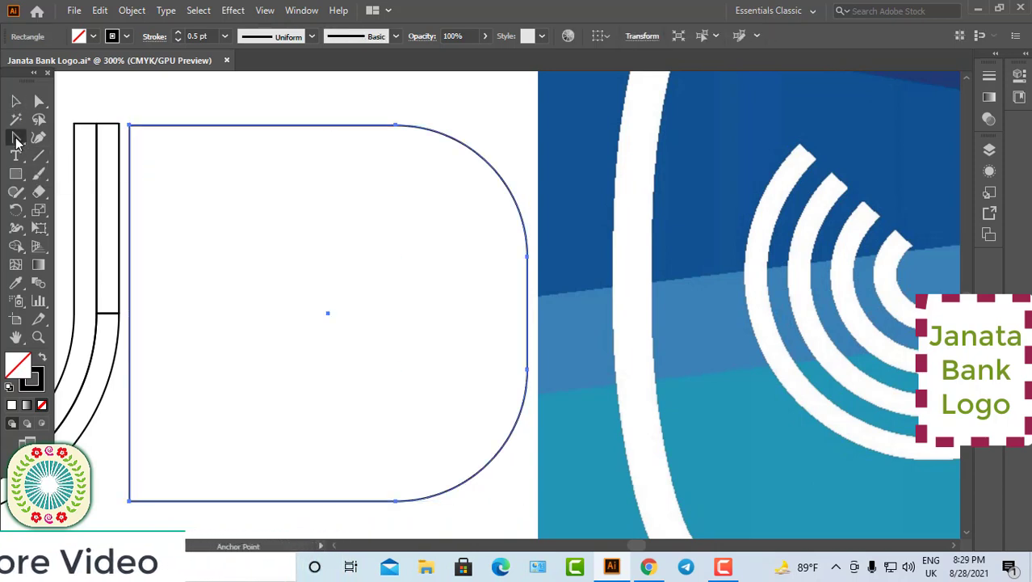
{"action": "left_click_drag", "start_coordinate": [16, 139], "coordinate": [101, 154]}
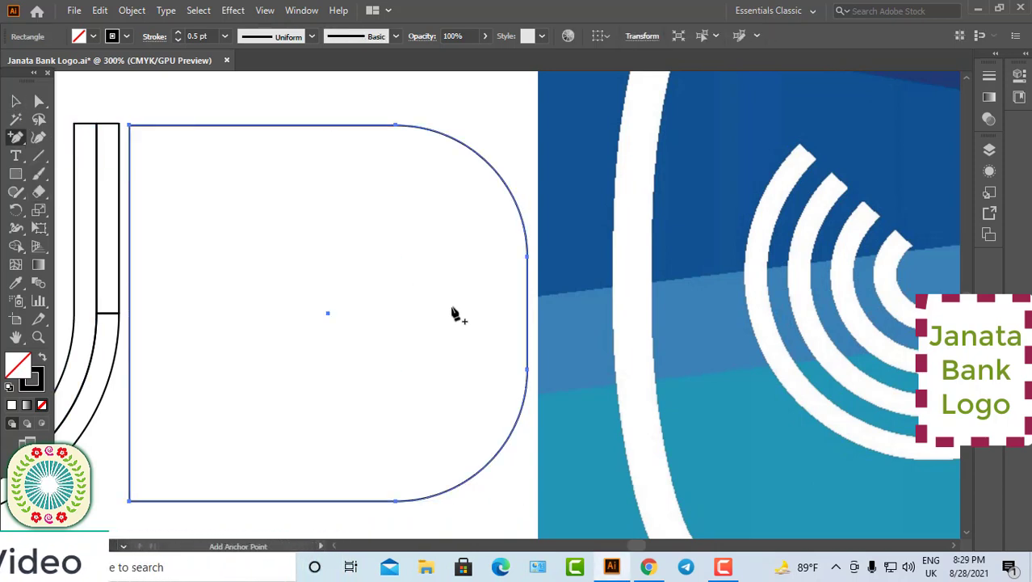
{"action": "left_click", "coordinate": [528, 314]}
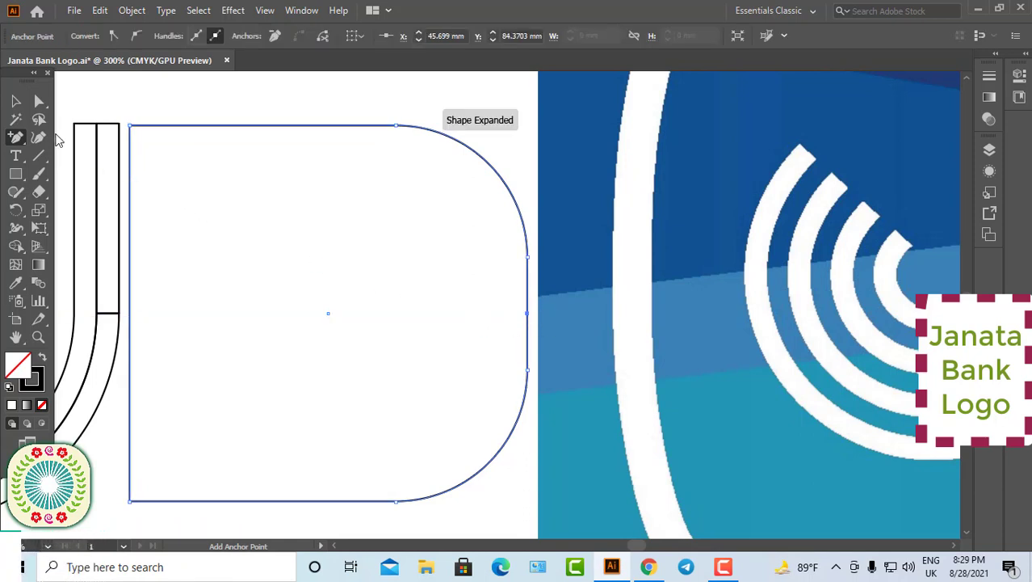
{"action": "left_click", "coordinate": [39, 102]}
{"action": "scroll", "coordinate": [422, 275], "scroll_direction": "up", "scroll_amount": 1}
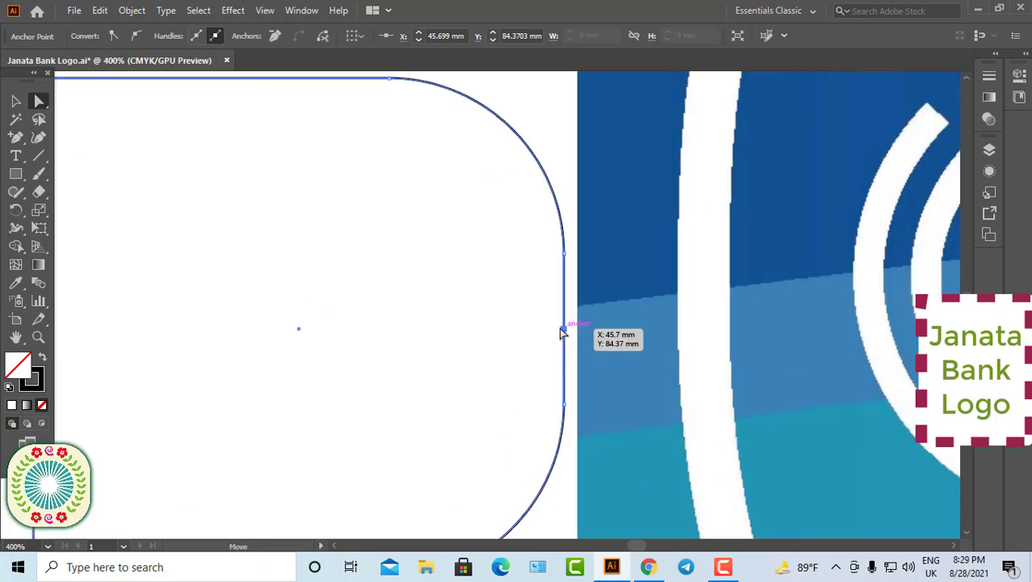
{"action": "left_click_drag", "start_coordinate": [564, 330], "coordinate": [540, 329]}
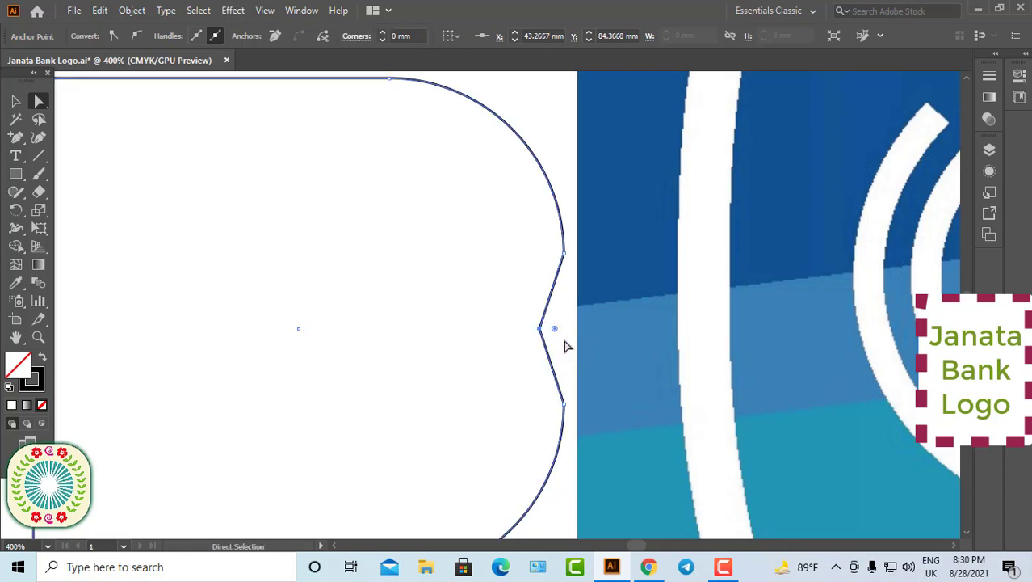
- Bend the straight segments above and below the notch outward into curves that continue the B's two bowls
{"action": "left_click_drag", "start_coordinate": [15, 137], "coordinate": [77, 193]}
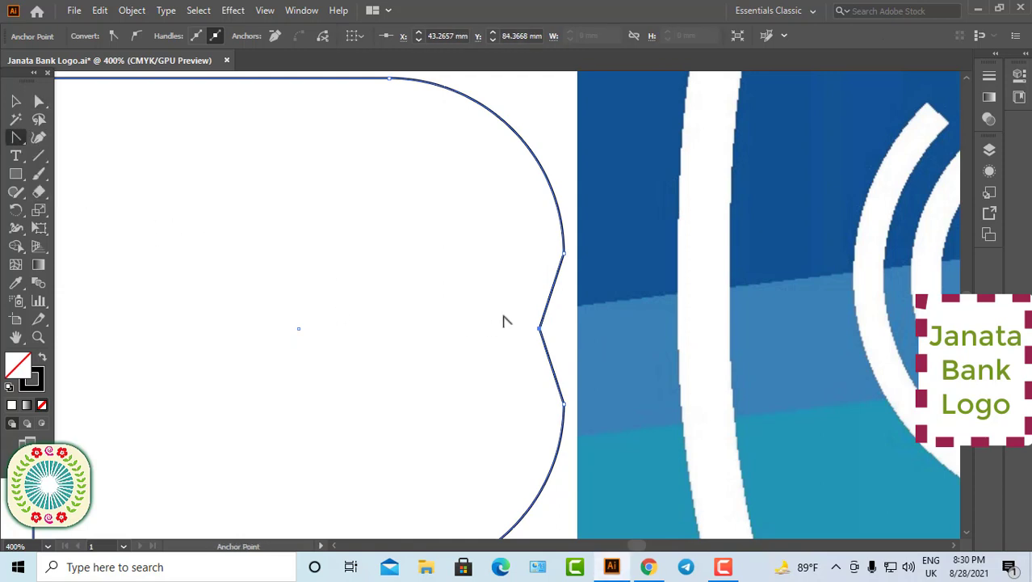
{"action": "left_click_drag", "start_coordinate": [552, 298], "coordinate": [554, 296]}
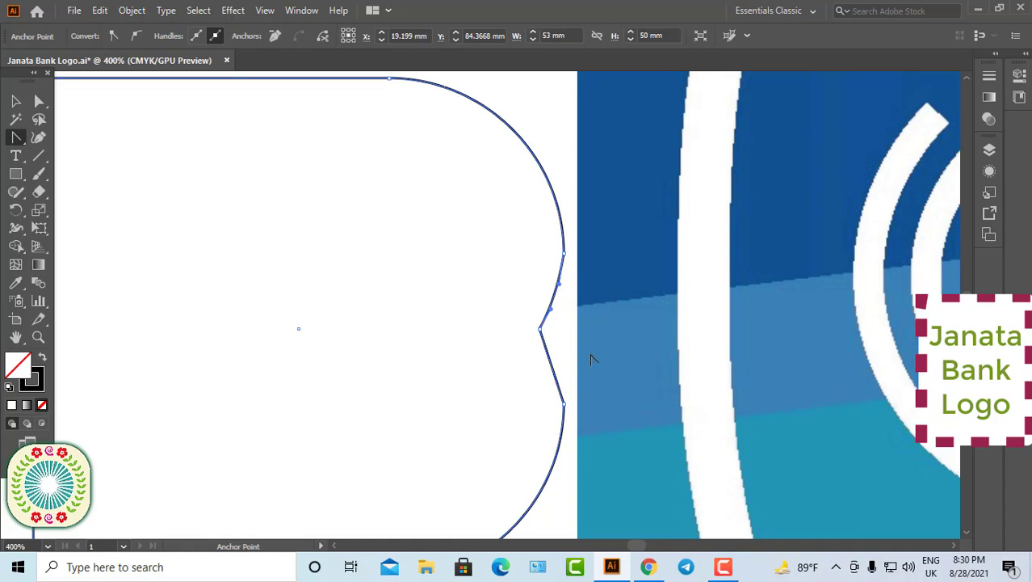
{"action": "left_click_drag", "start_coordinate": [552, 360], "coordinate": [561, 371]}
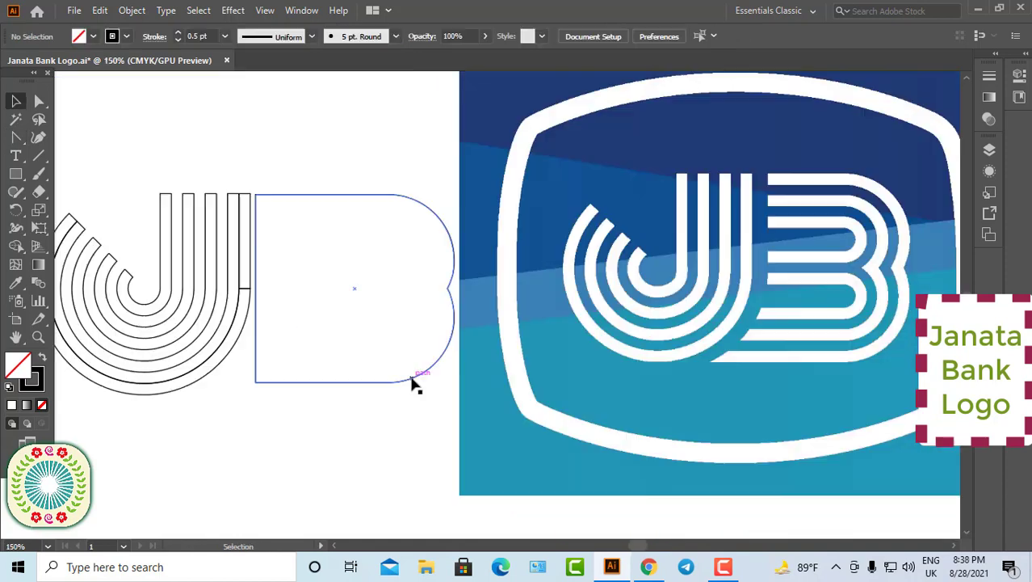
- Offset the B outline by -3 mm with mitered joins to create a second outline inside it
{"action": "left_click", "coordinate": [413, 384]}
{"action": "left_click", "coordinate": [135, 12]}
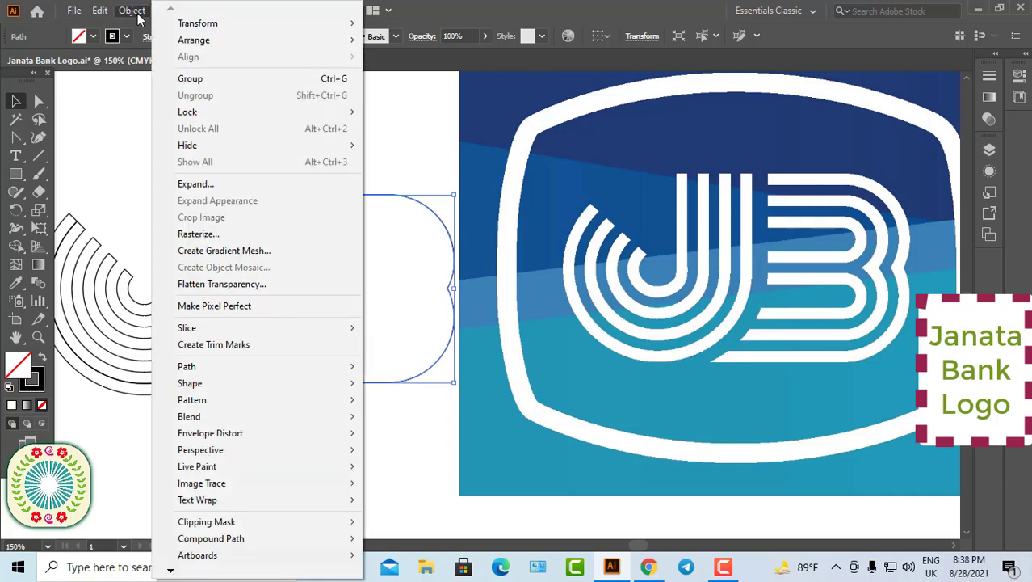
{"action": "mouse_move", "coordinate": [219, 368]}
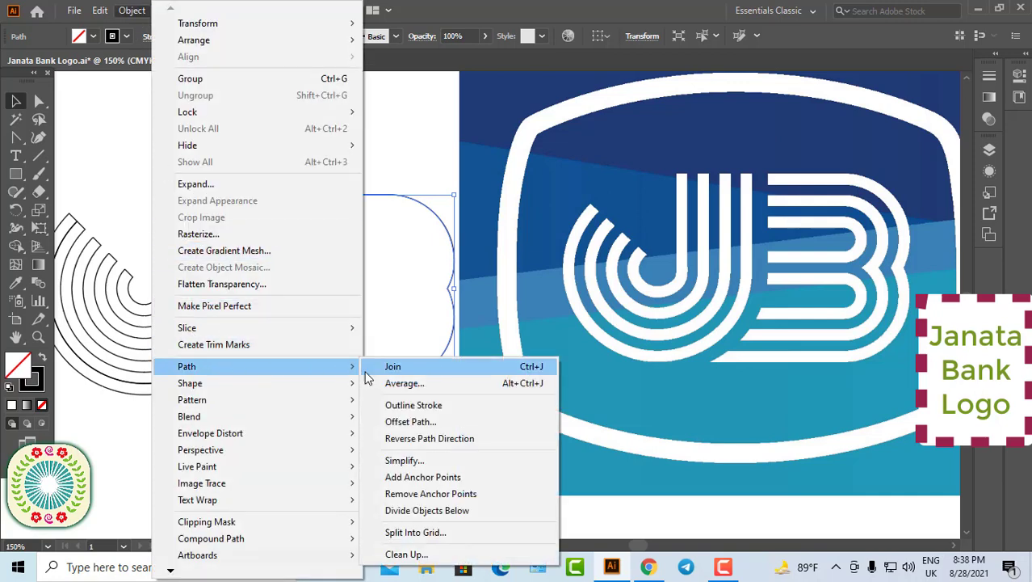
{"action": "left_click", "coordinate": [409, 428]}
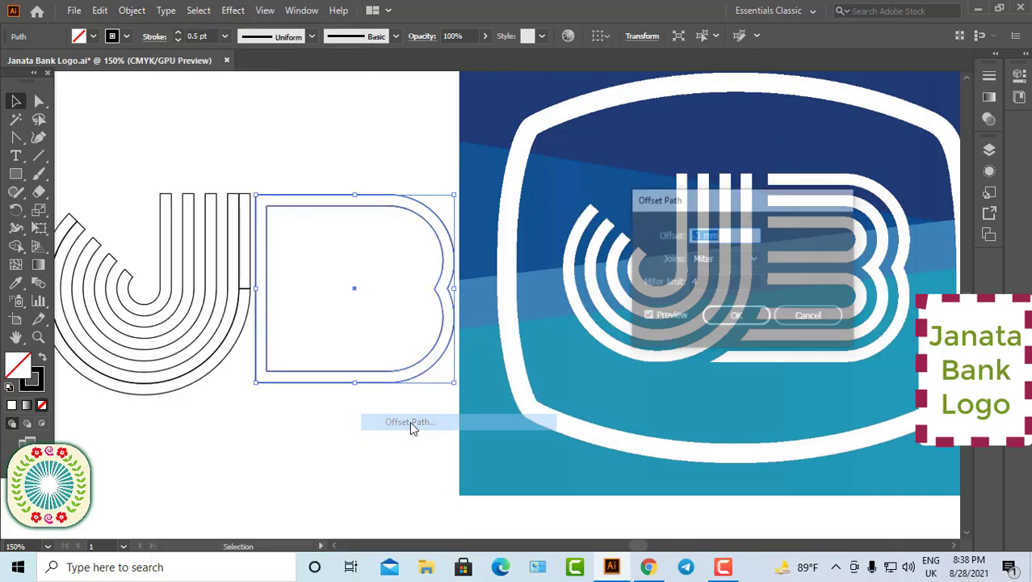
{"action": "left_click", "coordinate": [737, 316]}
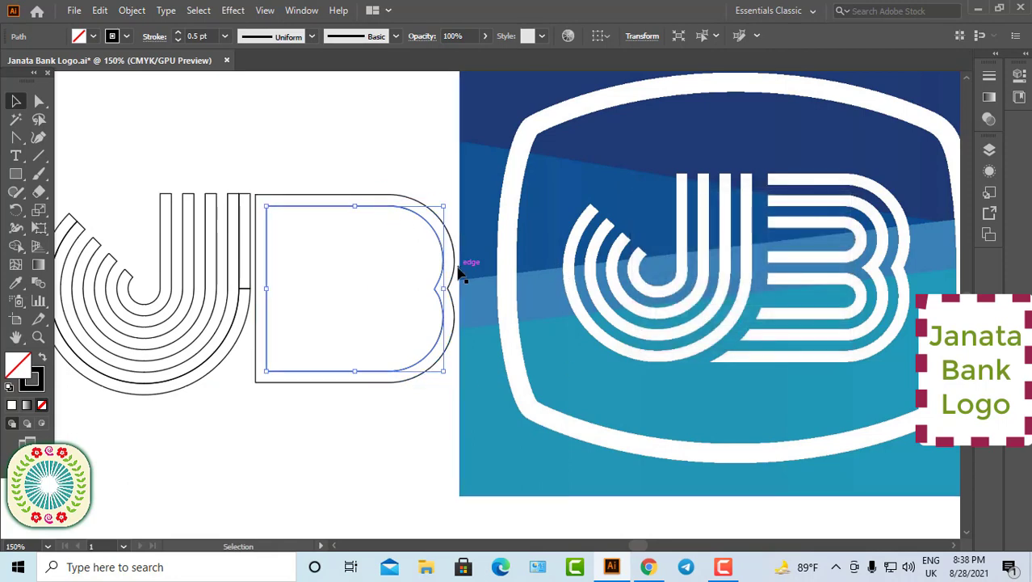
- Offset the second B outline by -3 mm to add a third nested outline
{"action": "key", "text": "z"}
{"action": "left_click", "coordinate": [453, 325]}
{"action": "left_click", "coordinate": [452, 325]}
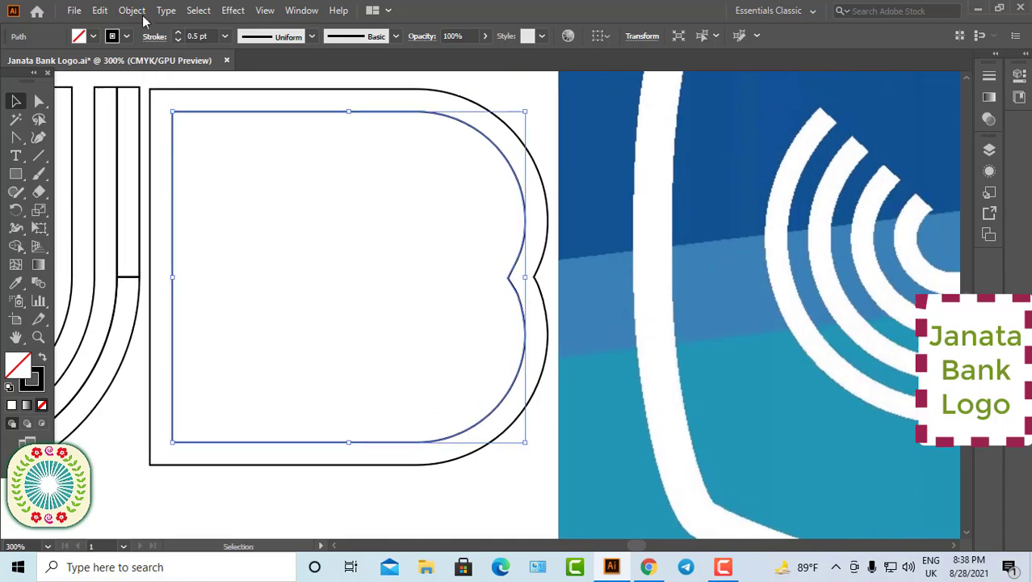
{"action": "left_click", "coordinate": [132, 10]}
{"action": "mouse_move", "coordinate": [228, 368]}
{"action": "left_click", "coordinate": [412, 422]}
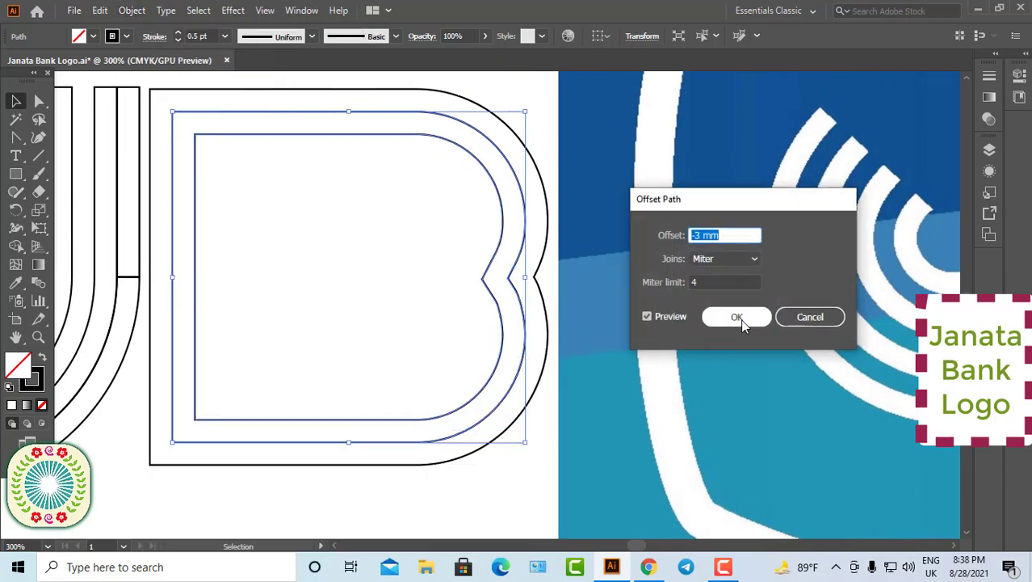
{"action": "left_click", "coordinate": [739, 318]}
- Add two more nested B outlines, offsetting the innermost one by -3 mm each time
{"action": "left_click", "coordinate": [131, 10]}
{"action": "mouse_move", "coordinate": [229, 364]}
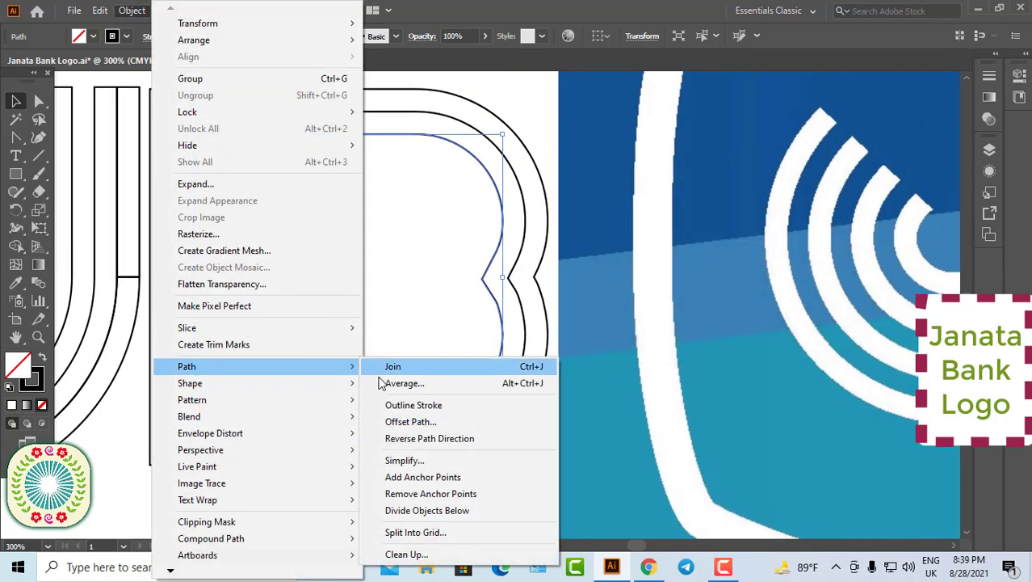
{"action": "left_click", "coordinate": [425, 420]}
{"action": "left_click", "coordinate": [733, 316]}
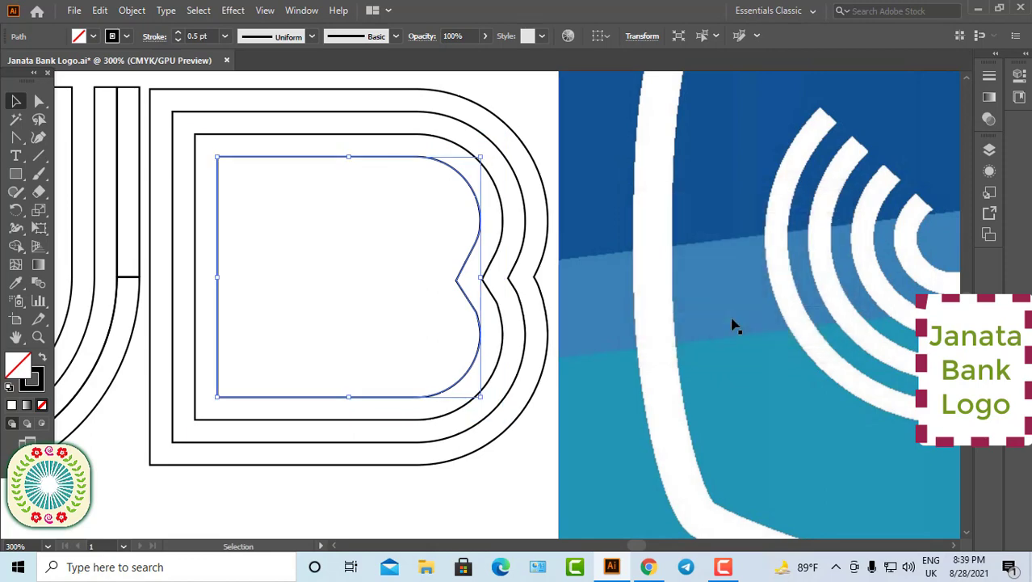
{"action": "left_click", "coordinate": [132, 9]}
{"action": "mouse_move", "coordinate": [243, 366]}
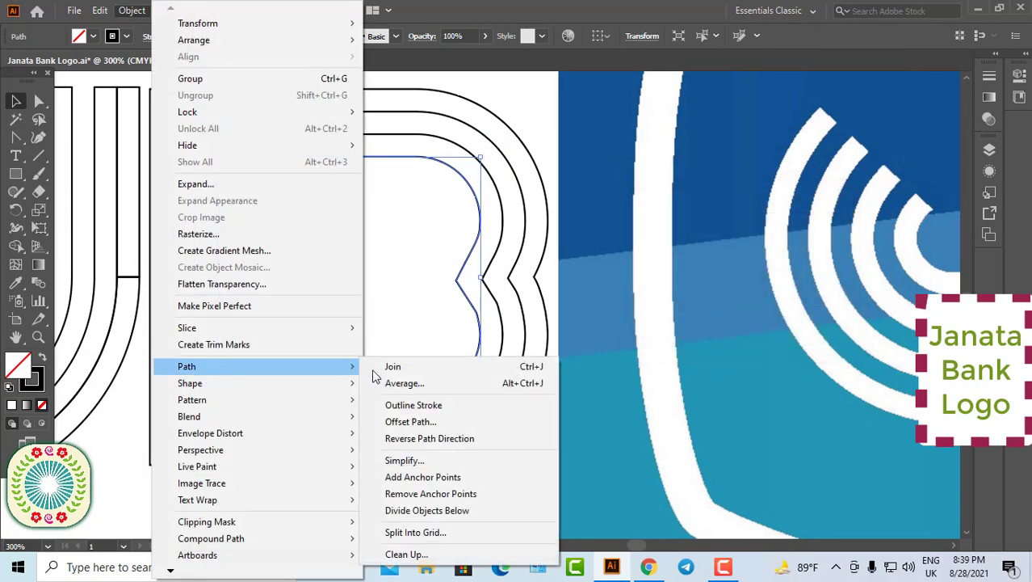
{"action": "left_click", "coordinate": [412, 422]}
{"action": "left_click", "coordinate": [729, 317]}
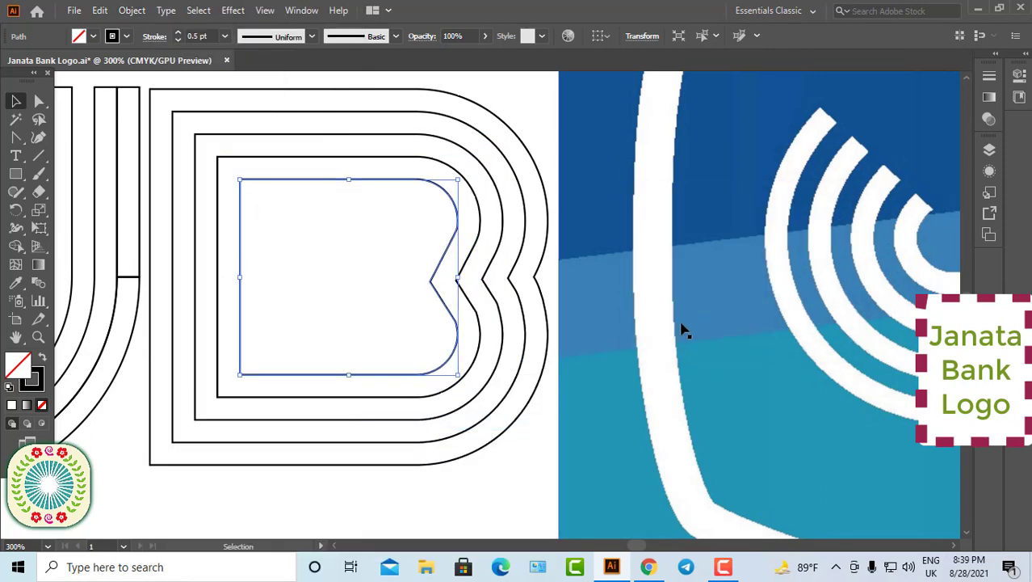
- Split the innermost B outline into a grid of two rows and one column with a 2.8 mm gutter
{"action": "left_click", "coordinate": [138, 11]}
{"action": "left_click", "coordinate": [547, 111]}
{"action": "left_click", "coordinate": [394, 177]}
{"action": "left_click", "coordinate": [141, 15]}
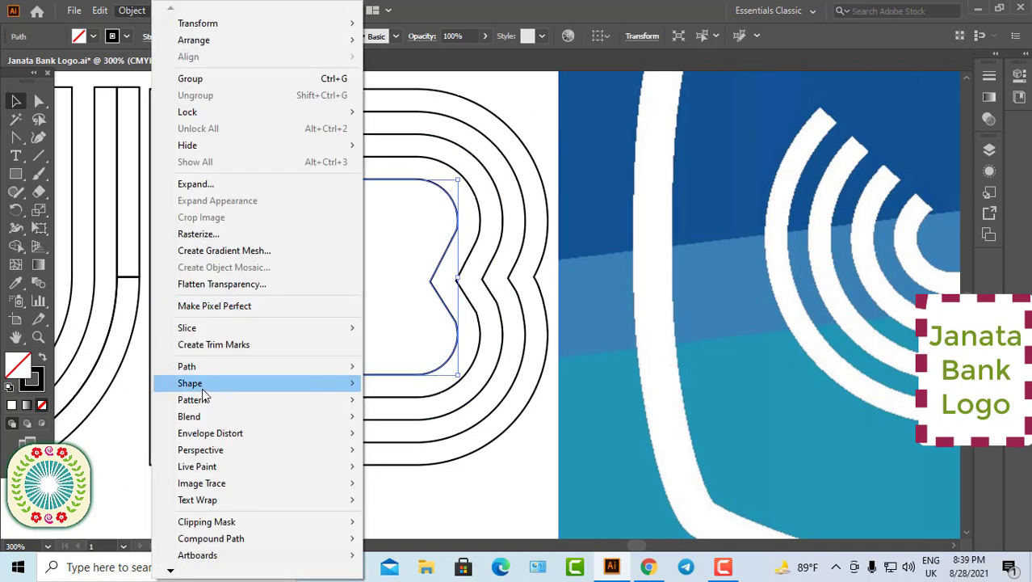
{"action": "mouse_move", "coordinate": [194, 365]}
{"action": "left_click", "coordinate": [430, 530]}
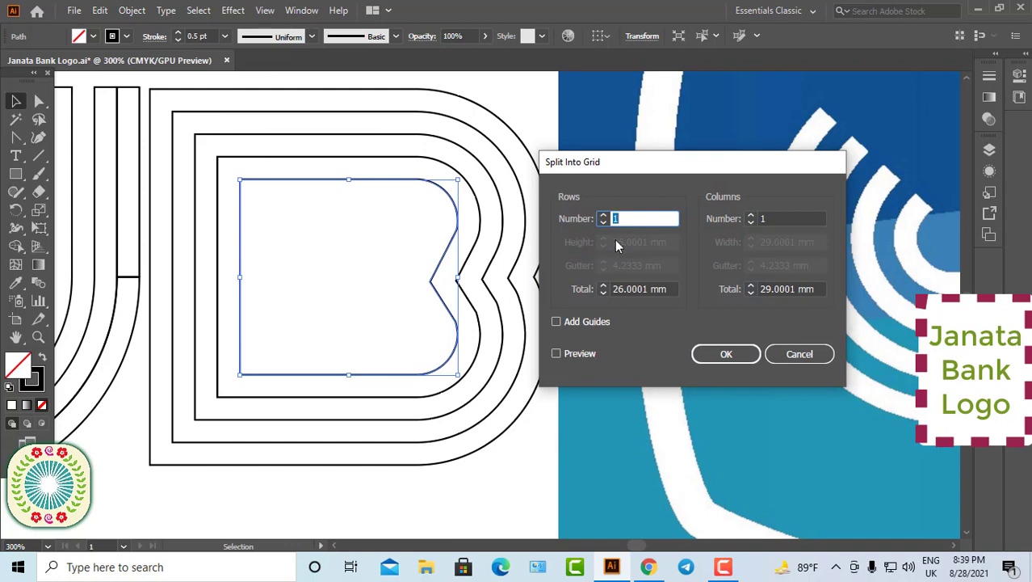
{"action": "left_click", "coordinate": [604, 215]}
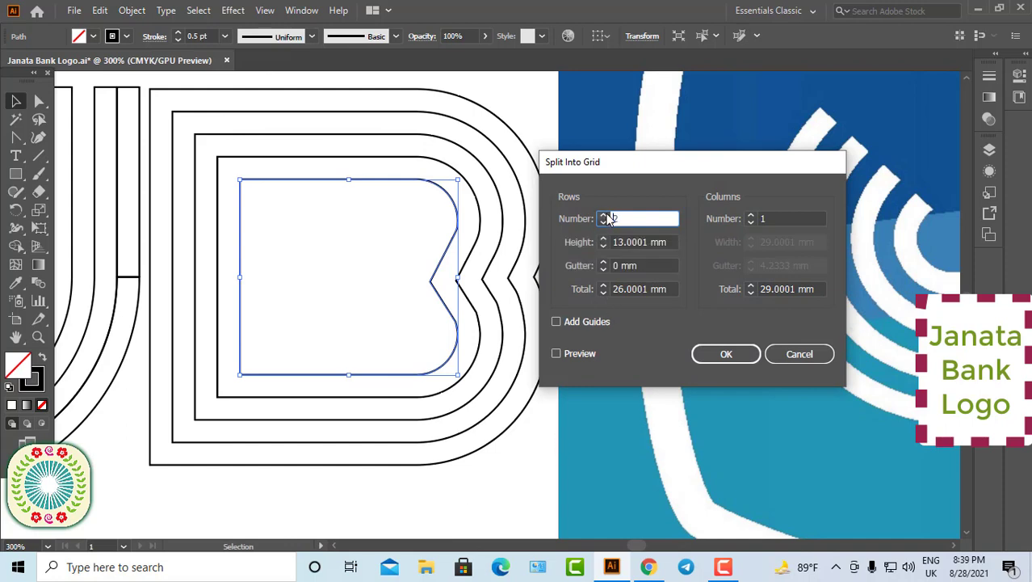
{"action": "left_click", "coordinate": [617, 265]}
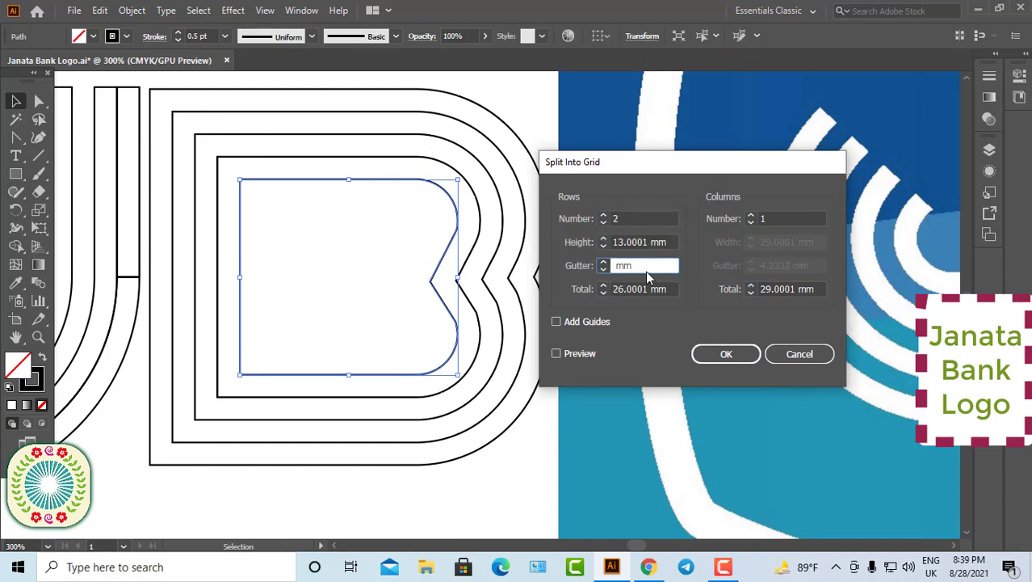
{"action": "type", "text": "2.8"}
{"action": "left_click", "coordinate": [557, 355]}
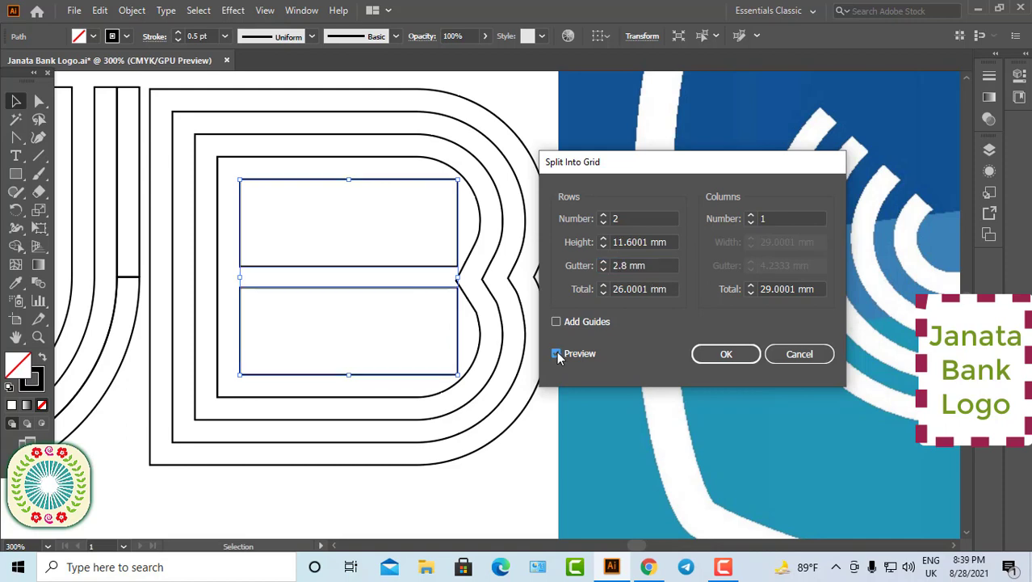
{"action": "left_click", "coordinate": [726, 354]}
- Round the right corners of both inner rectangles fully into semicircular ends, then deselect them
{"action": "key", "text": "a"}
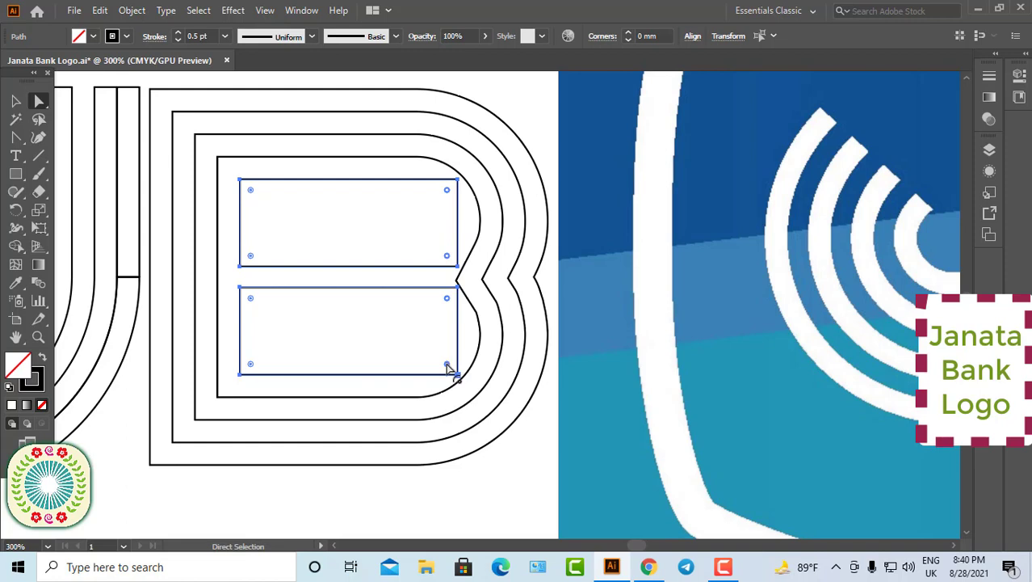
{"action": "left_click_drag", "start_coordinate": [447, 365], "coordinate": [385, 362]}
{"action": "key", "text": "v"}
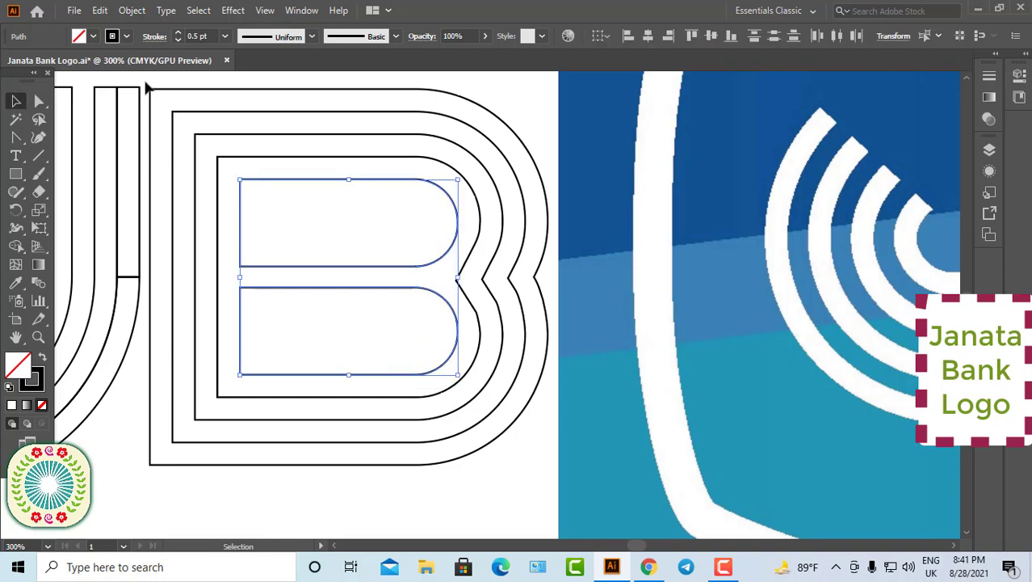
{"action": "left_click", "coordinate": [599, 147]}
- Offset the upper round-ended shape by -3 mm to create a smaller shape inside it
{"action": "left_click", "coordinate": [360, 179]}
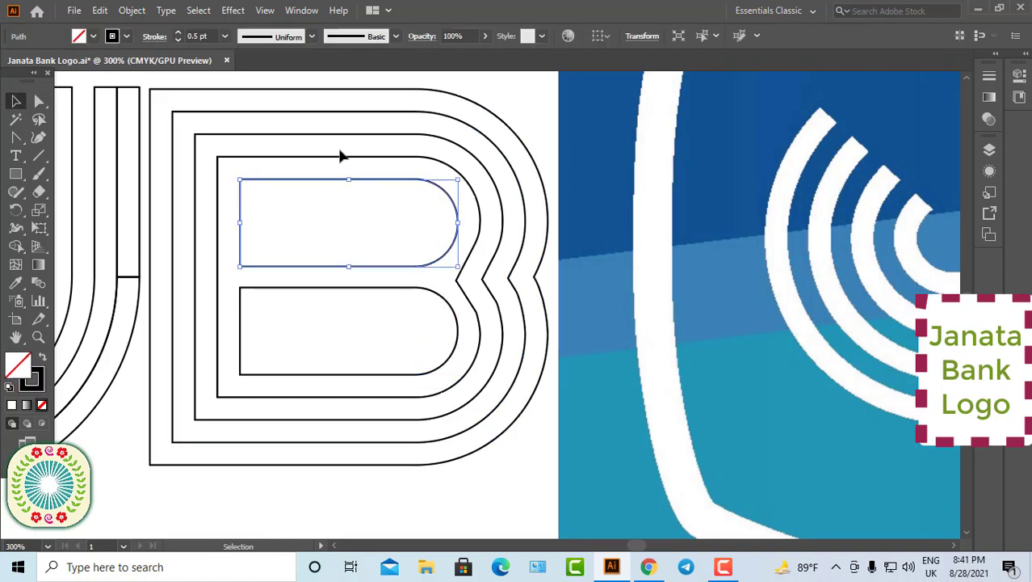
{"action": "left_click", "coordinate": [134, 12]}
{"action": "mouse_move", "coordinate": [365, 374]}
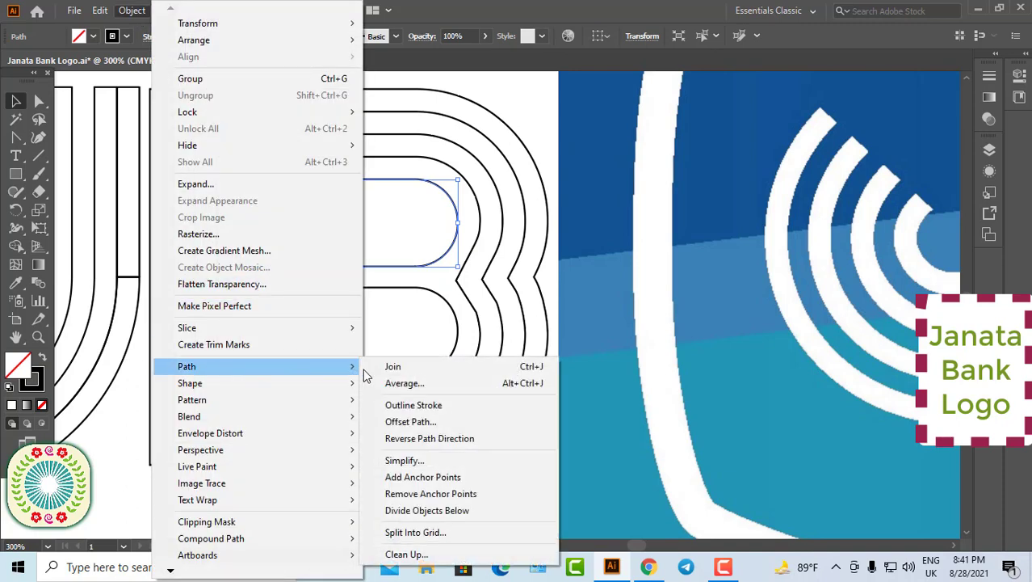
{"action": "left_click", "coordinate": [418, 424]}
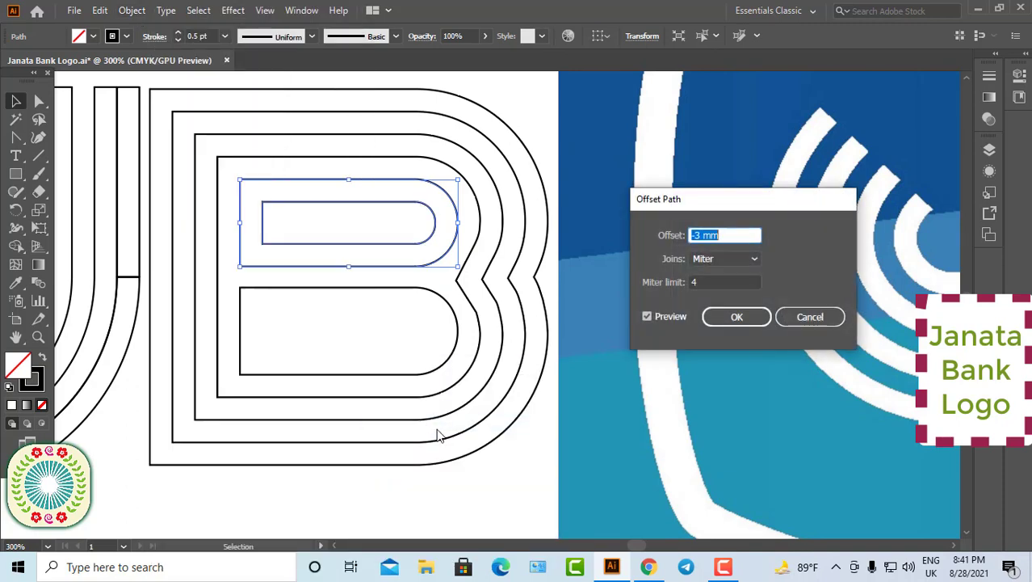
{"action": "left_click", "coordinate": [738, 317]}
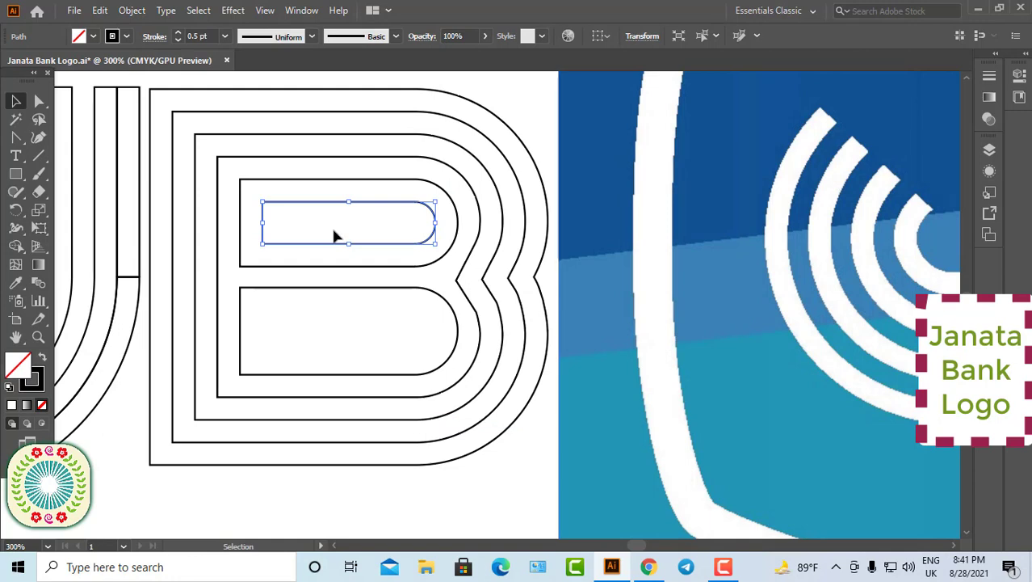
- Offset the lower round-ended shape by -3 mm to create a matching smaller shape inside it
{"action": "left_click", "coordinate": [434, 291]}
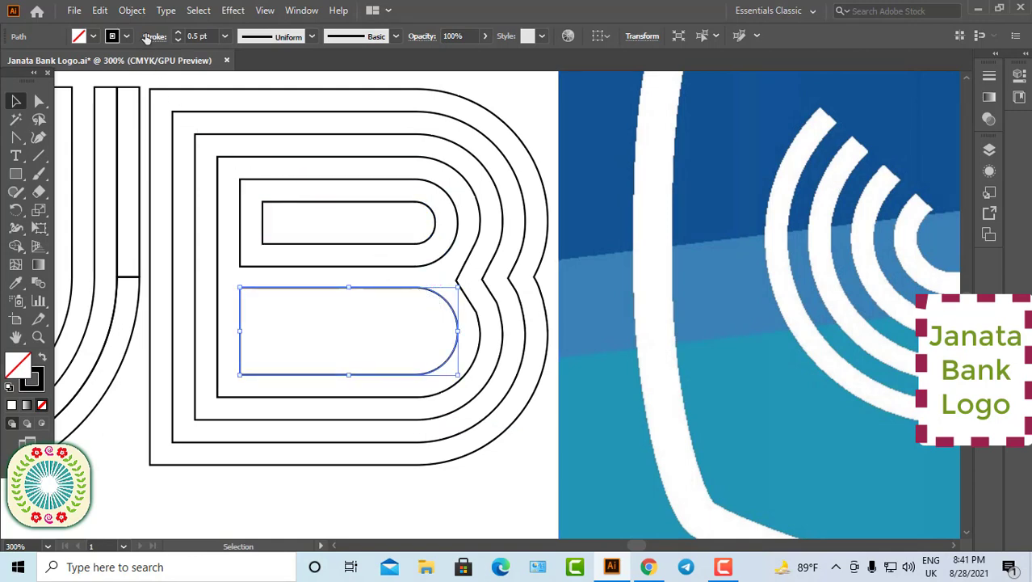
{"action": "left_click", "coordinate": [134, 10]}
{"action": "mouse_move", "coordinate": [214, 368]}
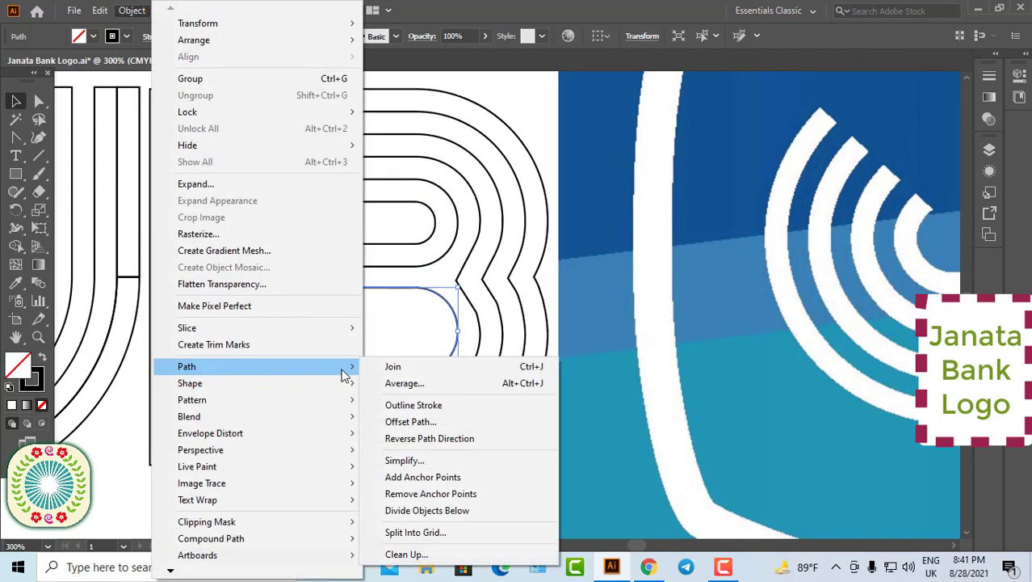
{"action": "left_click", "coordinate": [410, 421]}
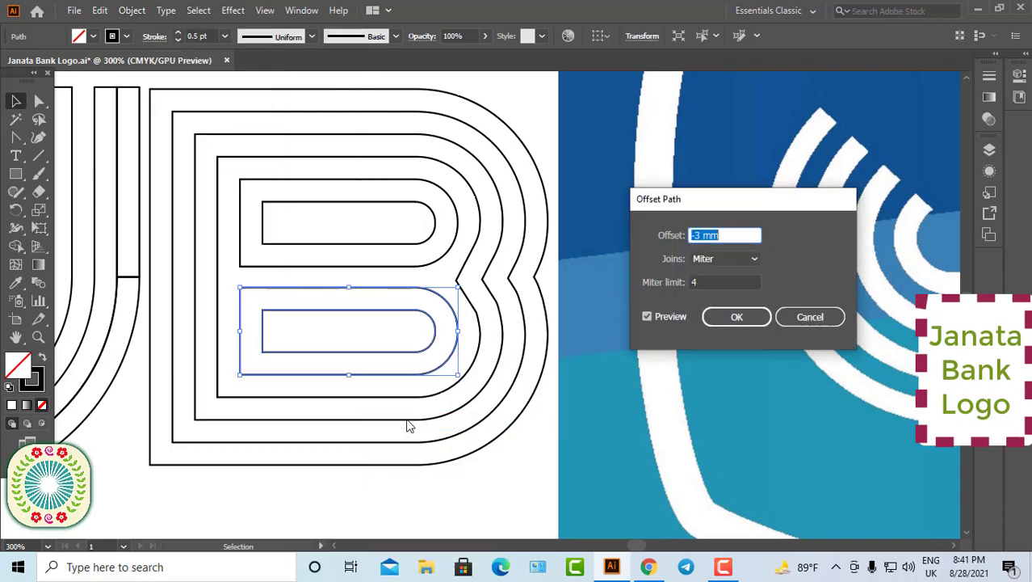
{"action": "left_click", "coordinate": [735, 317]}
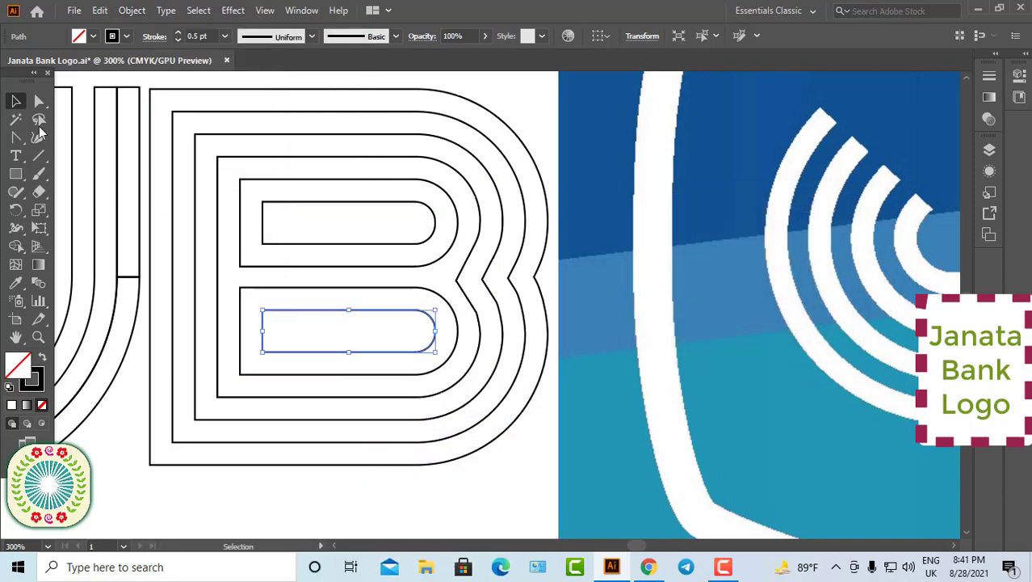
- Stretch the left edges of the second and third B outlines out to the outermost outline's left edge
{"action": "left_click", "coordinate": [172, 341]}
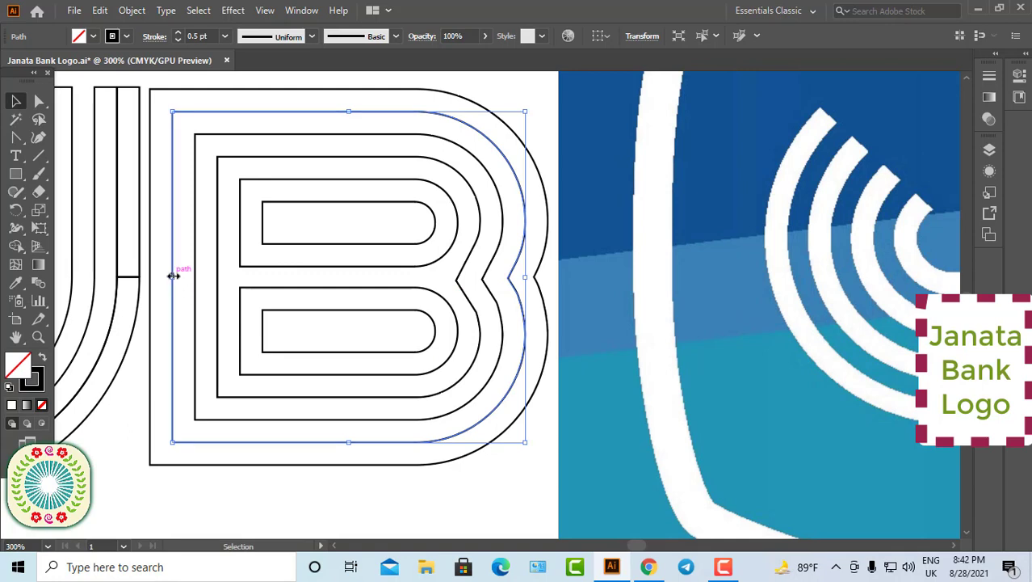
{"action": "left_click_drag", "start_coordinate": [173, 276], "coordinate": [149, 277]}
{"action": "left_click", "coordinate": [196, 292]}
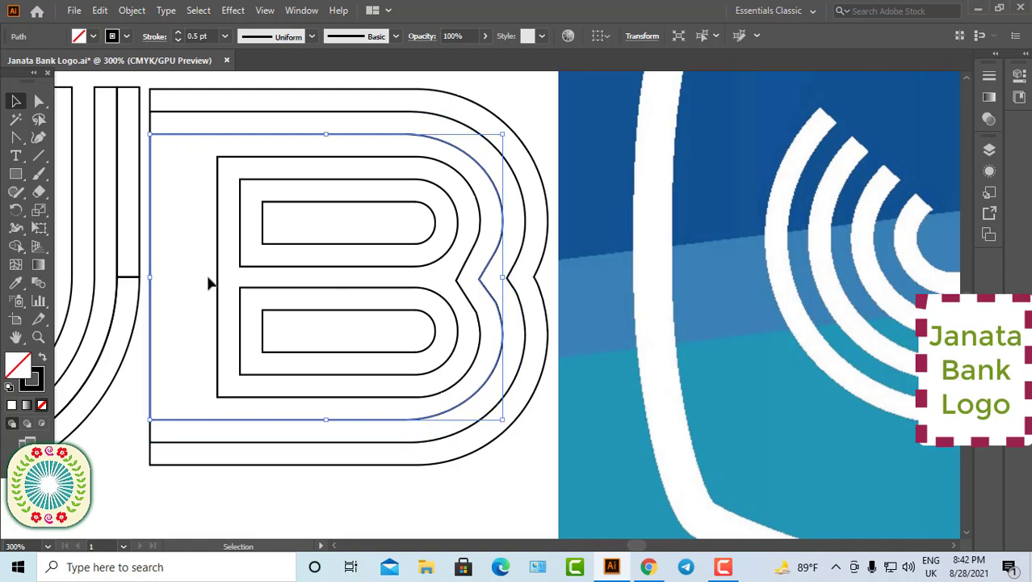
- Stretch the left edges of the fourth B outline and the larger pair of round-ended shapes out to the outermost outline's left edge
{"action": "left_click", "coordinate": [218, 289]}
{"action": "left_click_drag", "start_coordinate": [216, 277], "coordinate": [150, 277]}
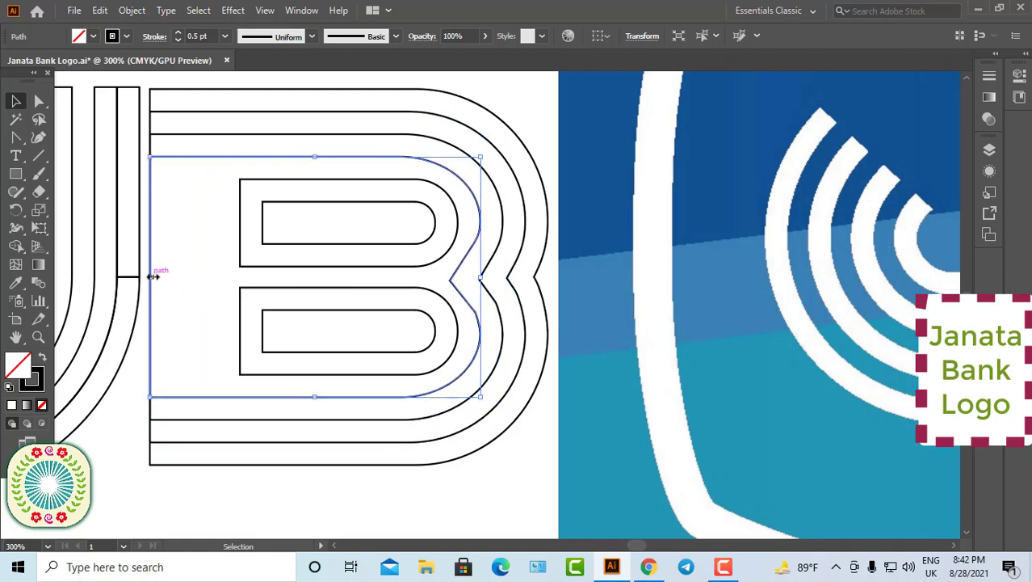
{"action": "left_click", "coordinate": [242, 246]}
{"action": "left_click", "coordinate": [240, 322], "text": "shift"}
{"action": "left_click_drag", "start_coordinate": [240, 277], "coordinate": [149, 279]}
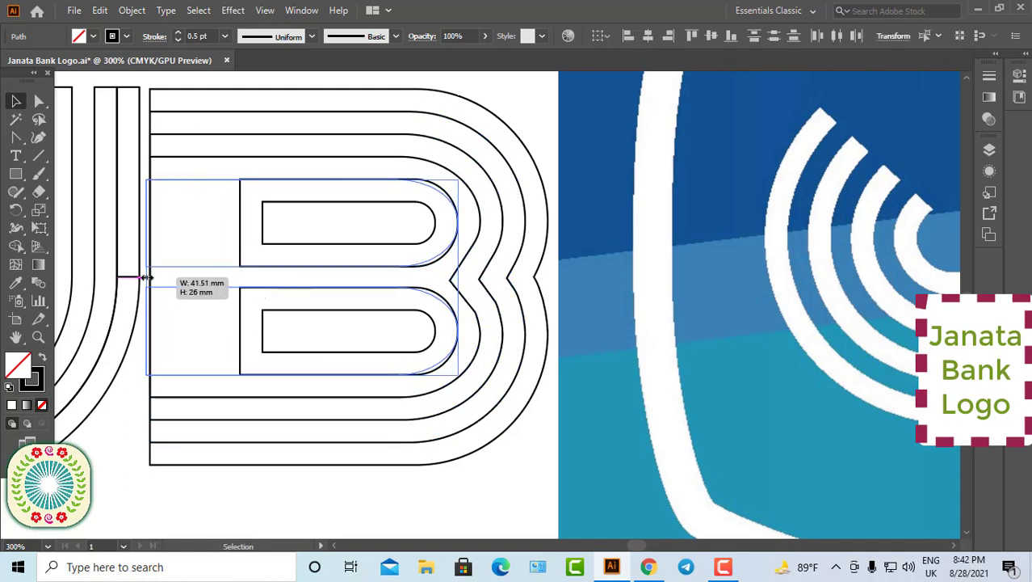
- Stretch the left edges of the two smallest round-ended shapes out to the B's left edge, then deselect them
{"action": "left_click", "coordinate": [263, 233]}
{"action": "left_click", "coordinate": [265, 338], "text": "shift"}
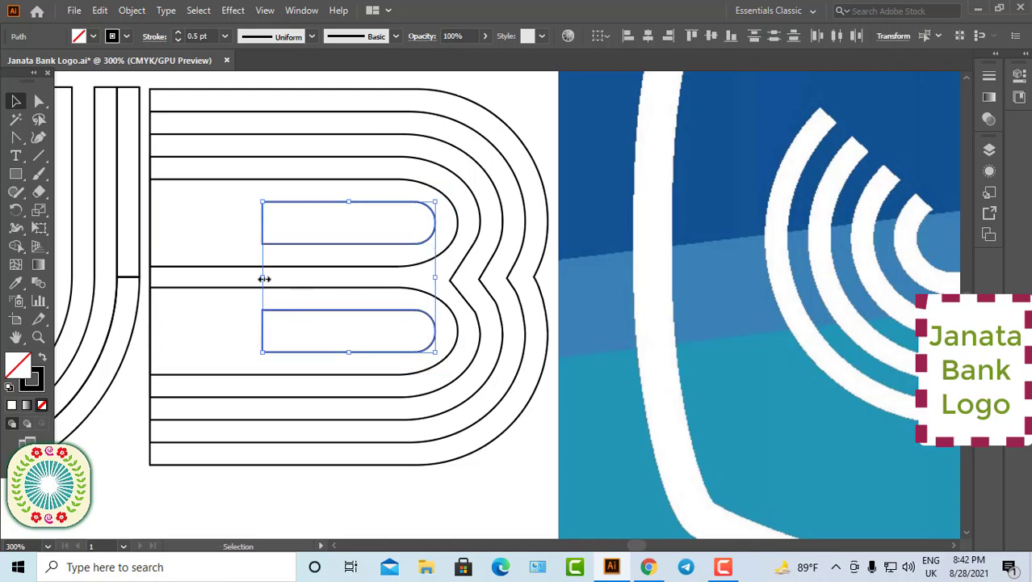
{"action": "left_click_drag", "start_coordinate": [263, 277], "coordinate": [149, 277]}
{"action": "left_click", "coordinate": [480, 464]}
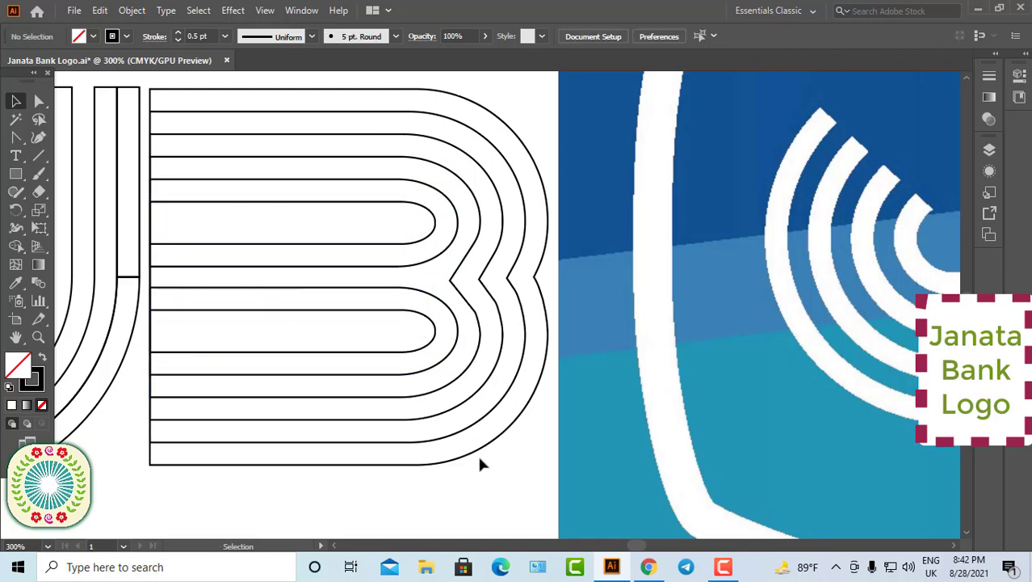
- Select all B outlines and remove every second band plus both inner counters with Shape Builder, leaving separate stripes
{"action": "left_click_drag", "start_coordinate": [455, 356], "coordinate": [427, 442]}
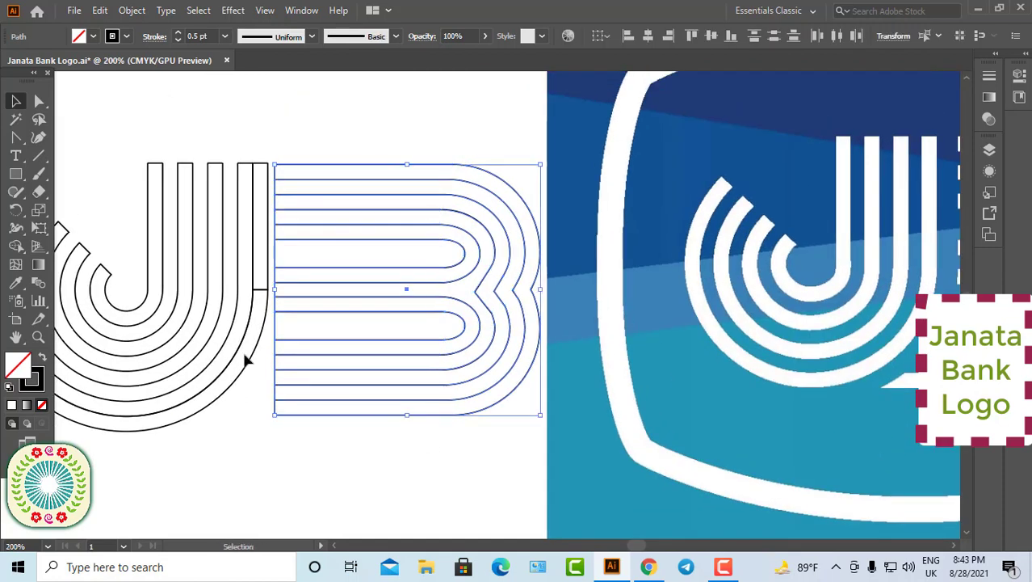
{"action": "left_click", "coordinate": [17, 246]}
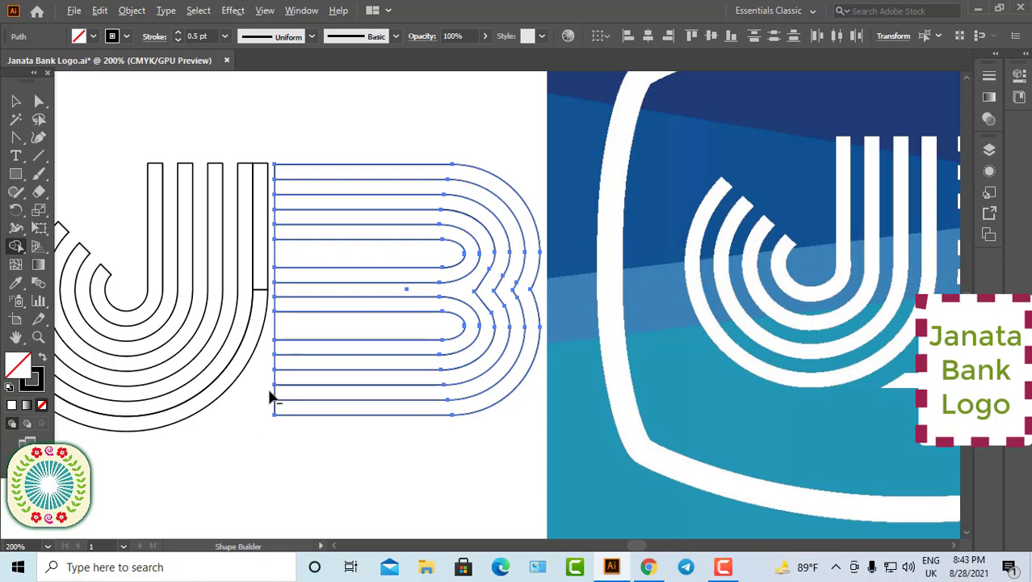
{"action": "left_click_drag", "start_coordinate": [291, 361], "coordinate": [300, 361]}
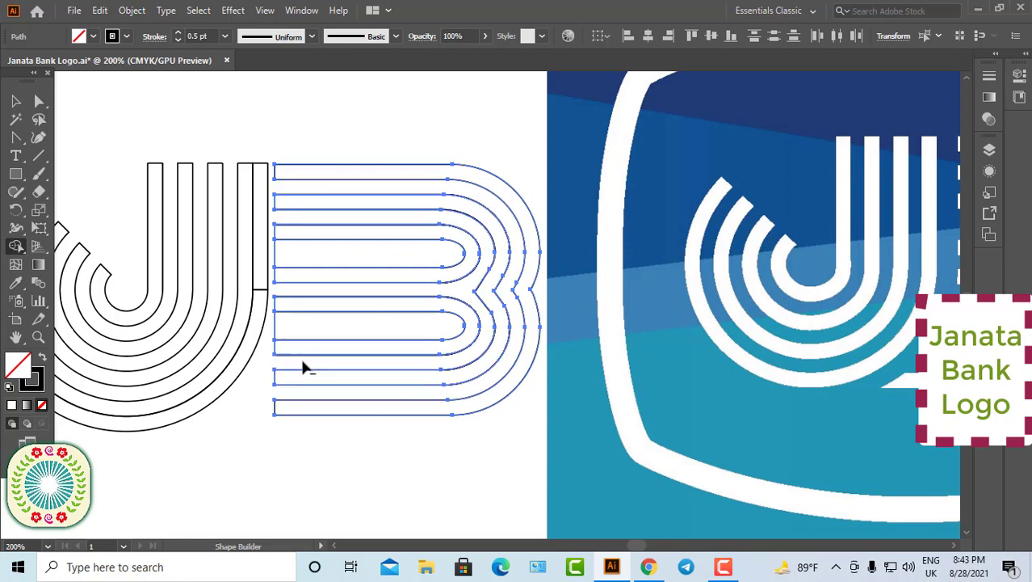
{"action": "left_click_drag", "start_coordinate": [269, 329], "coordinate": [295, 328]}
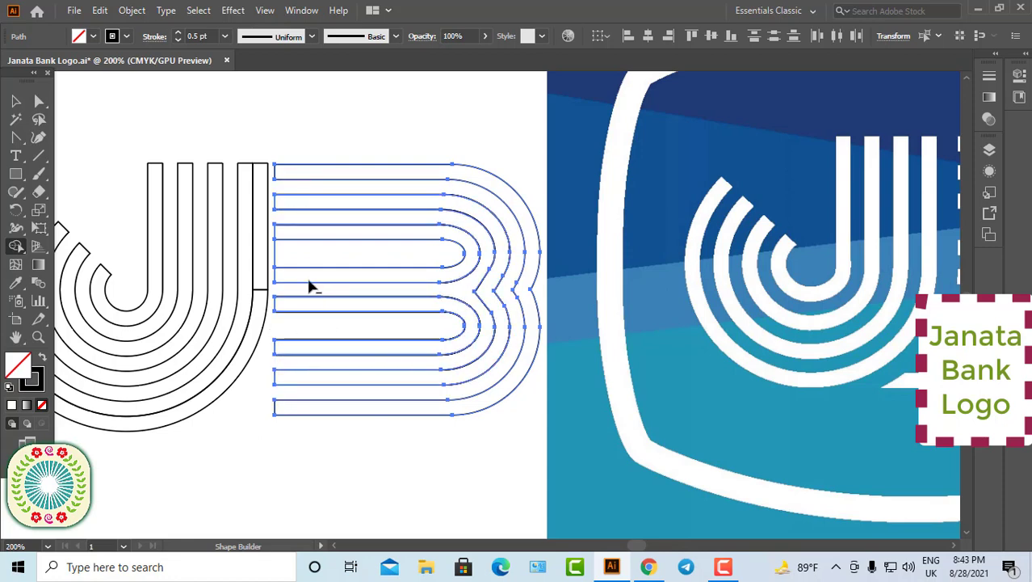
{"action": "left_click_drag", "start_coordinate": [273, 257], "coordinate": [289, 257]}
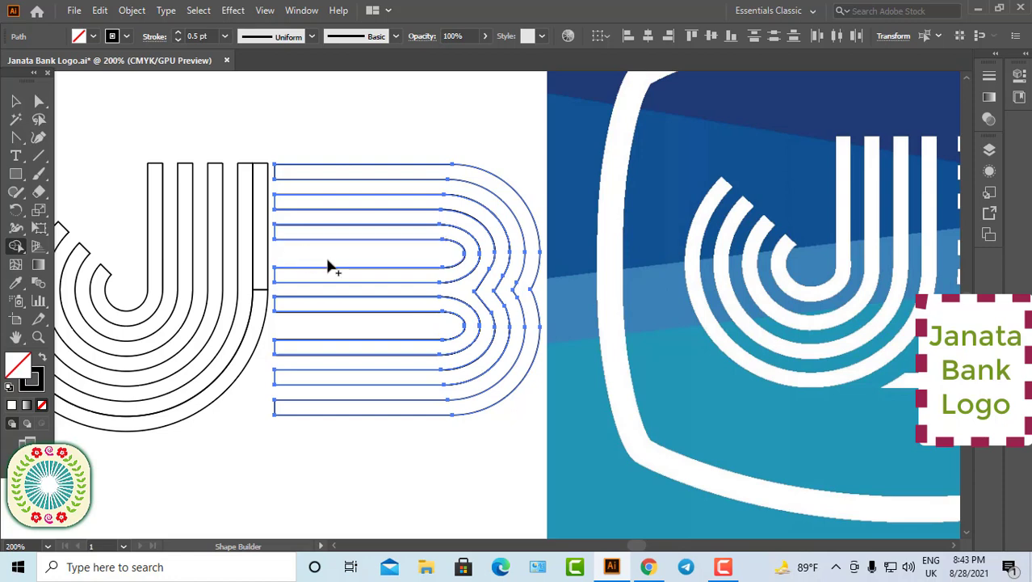
- Select the J and B outlines together and set their stroke weight to 0.25 pt
{"action": "left_click", "coordinate": [16, 102]}
{"action": "key", "text": "ctrl+minus"}
{"action": "left_click_drag", "start_coordinate": [119, 189], "coordinate": [490, 388]}
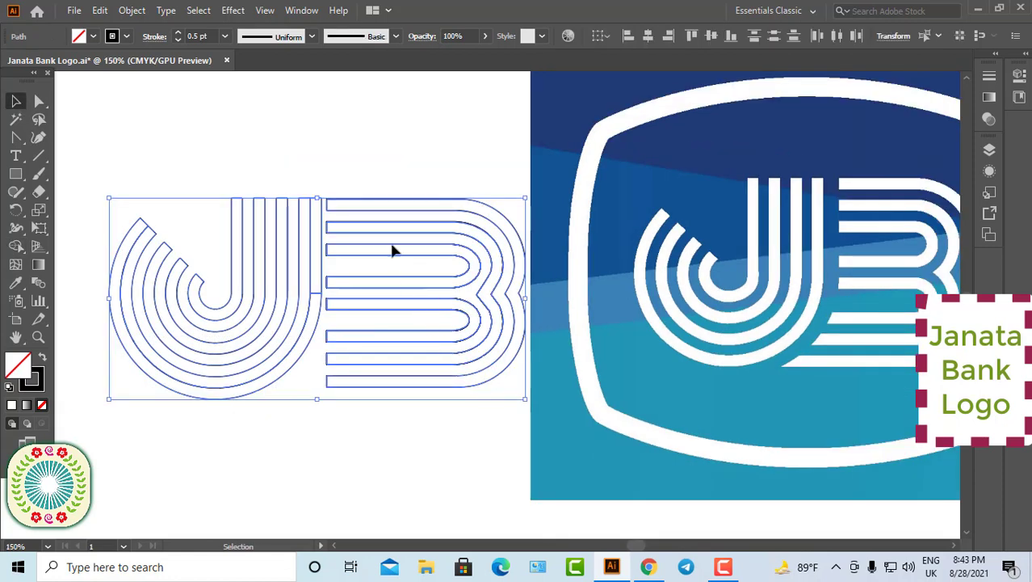
{"action": "left_click", "coordinate": [179, 41]}
{"action": "left_click", "coordinate": [473, 178]}
- Move the B over the J so that its lower-left corner sits exactly on the J's outermost curve
{"action": "left_click_drag", "start_coordinate": [402, 381], "coordinate": [314, 391]}
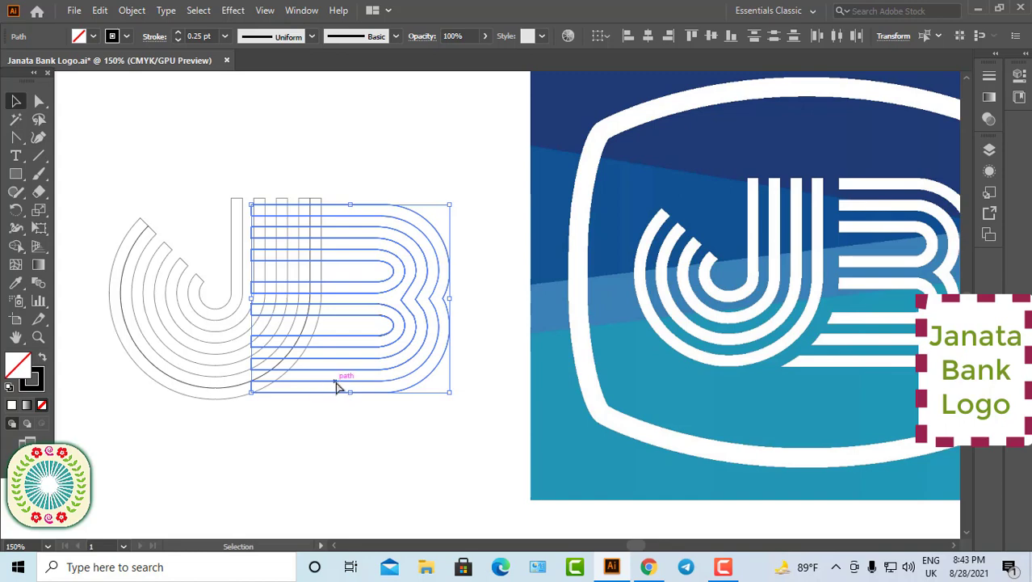
{"action": "left_click", "coordinate": [339, 379], "text": "ctrl"}
{"action": "left_click", "coordinate": [463, 297], "text": "ctrl"}
{"action": "left_click", "coordinate": [435, 343], "text": "ctrl"}
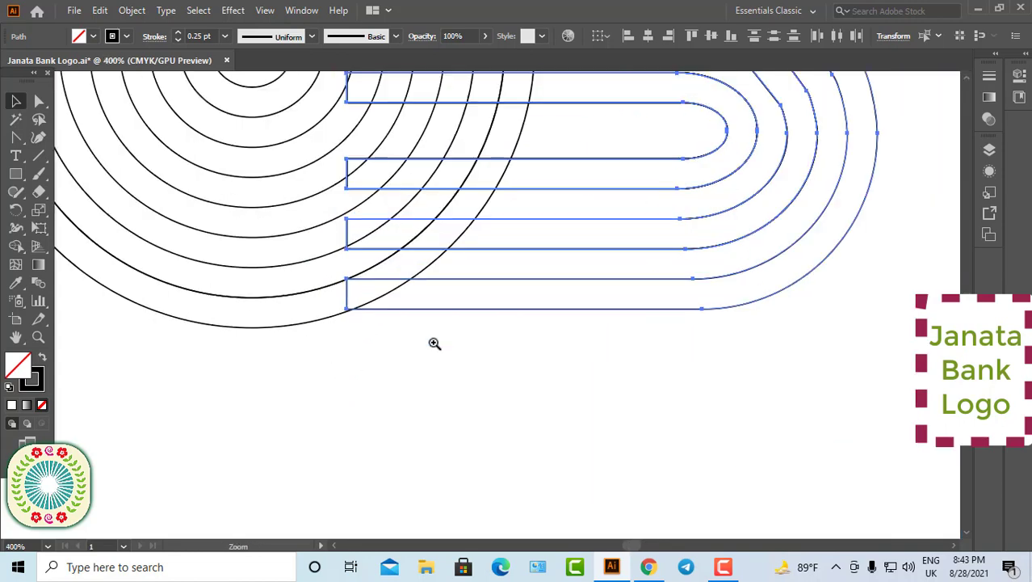
{"action": "left_click", "coordinate": [434, 323], "text": "ctrl"}
{"action": "left_click", "coordinate": [464, 260], "text": "ctrl"}
{"action": "left_click", "coordinate": [467, 256], "text": "ctrl"}
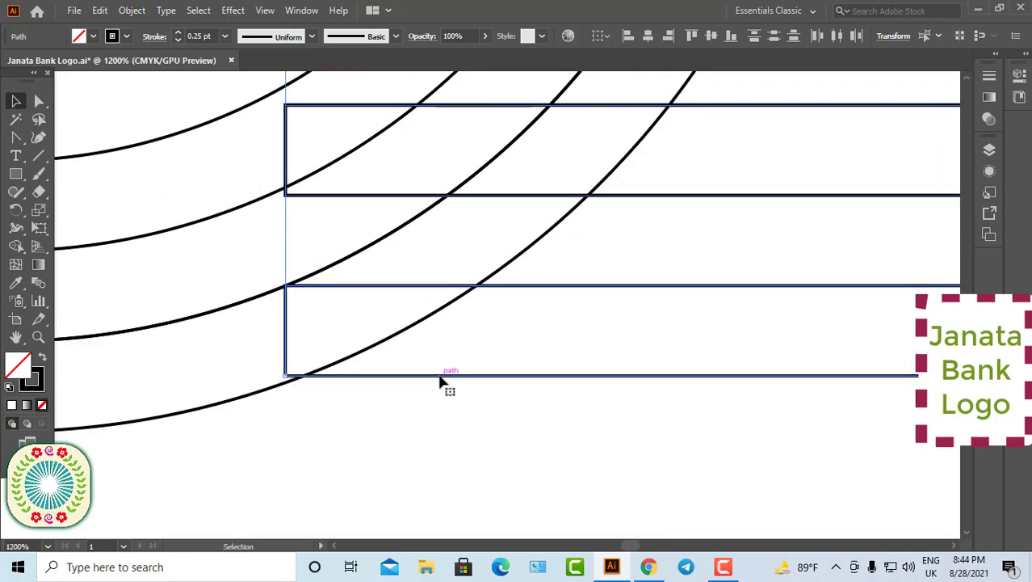
{"action": "left_click_drag", "start_coordinate": [441, 381], "coordinate": [463, 382]}
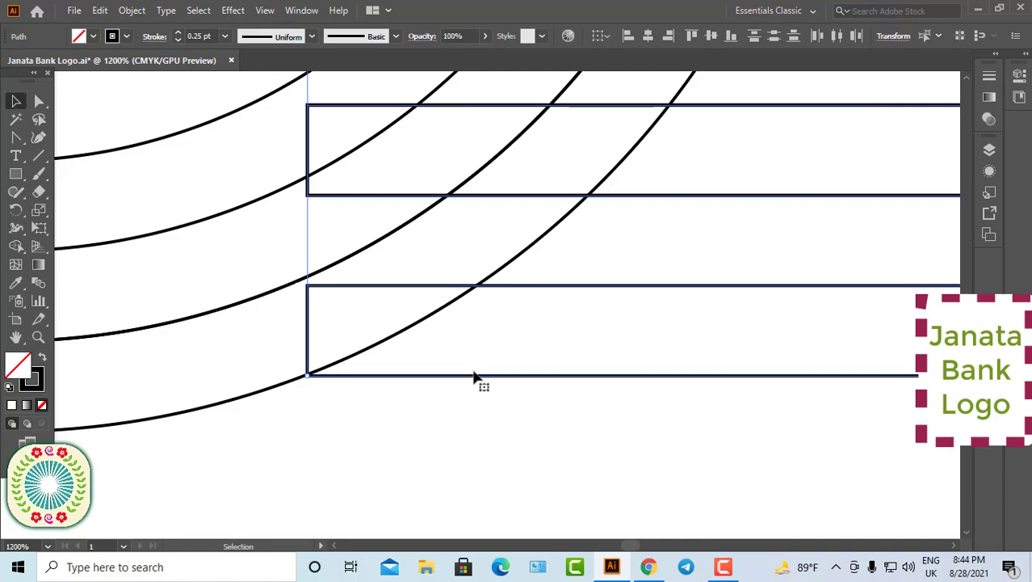
- Stretch the B's top edge up to the top of the J's stems, then deselect it
{"action": "scroll", "coordinate": [465, 380], "scroll_direction": "down", "scroll_amount": 6}
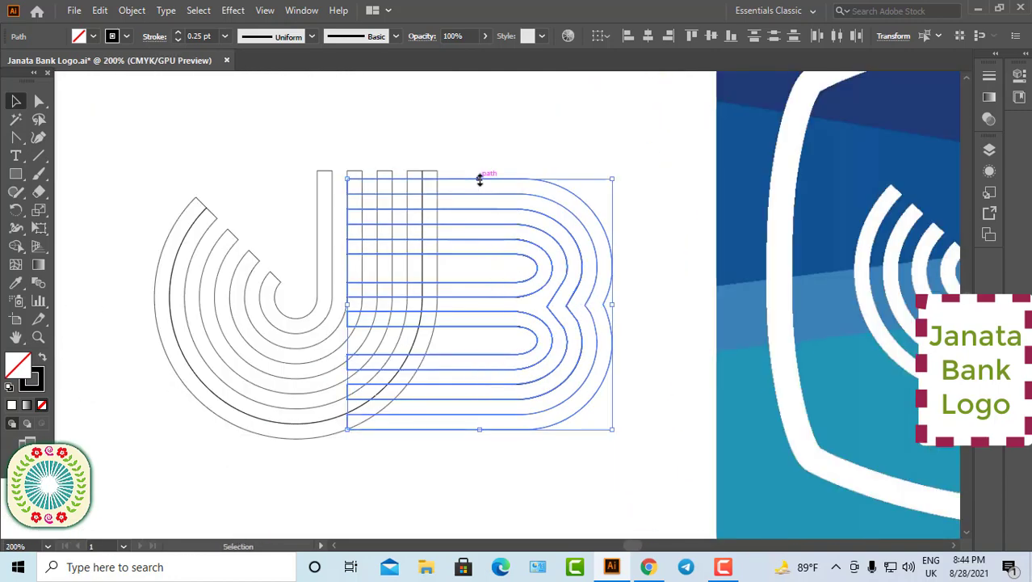
{"action": "left_click_drag", "start_coordinate": [479, 179], "coordinate": [479, 171]}
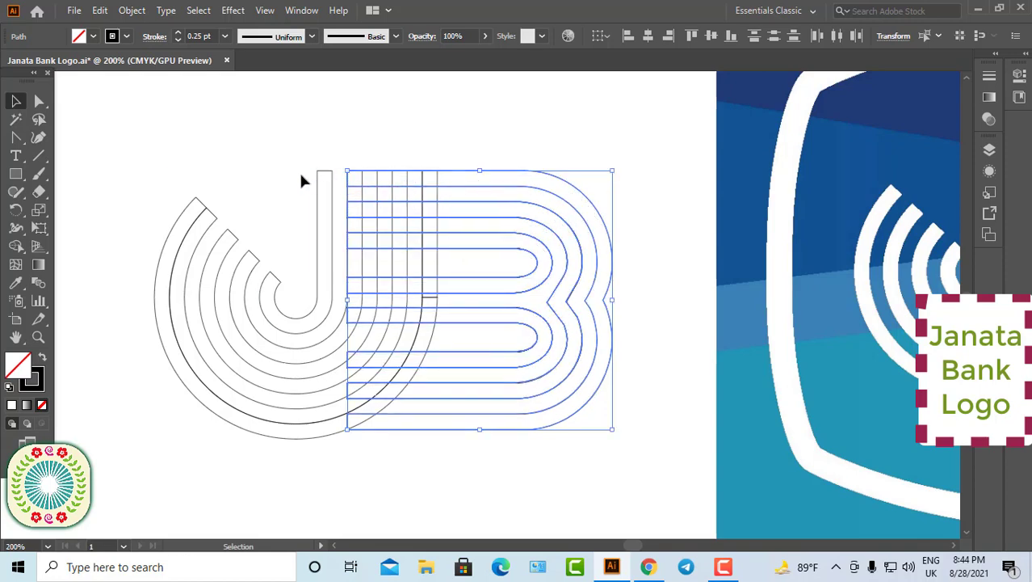
{"action": "left_click", "coordinate": [287, 146]}
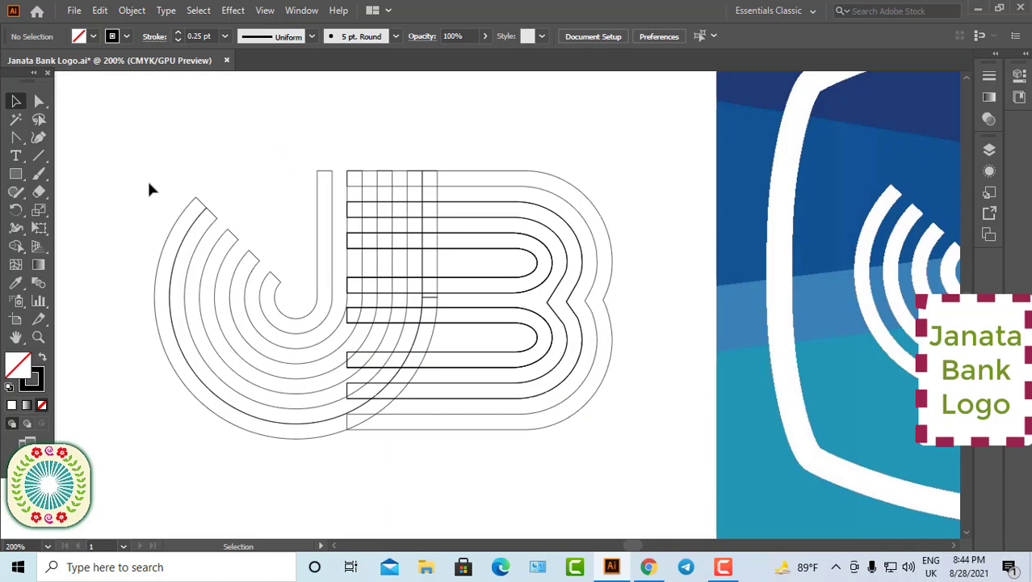
- Select all J and B paths, merge the J's second stripe from the inside with Shape Builder, and remove the B pieces in the gap beside it
{"action": "left_click_drag", "start_coordinate": [150, 160], "coordinate": [571, 437]}
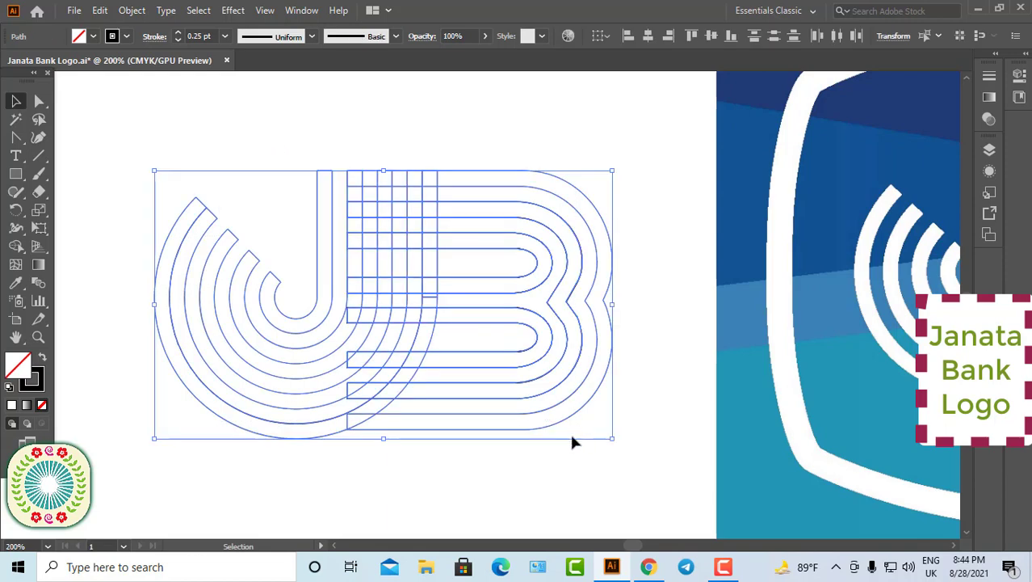
{"action": "left_click", "coordinate": [19, 250]}
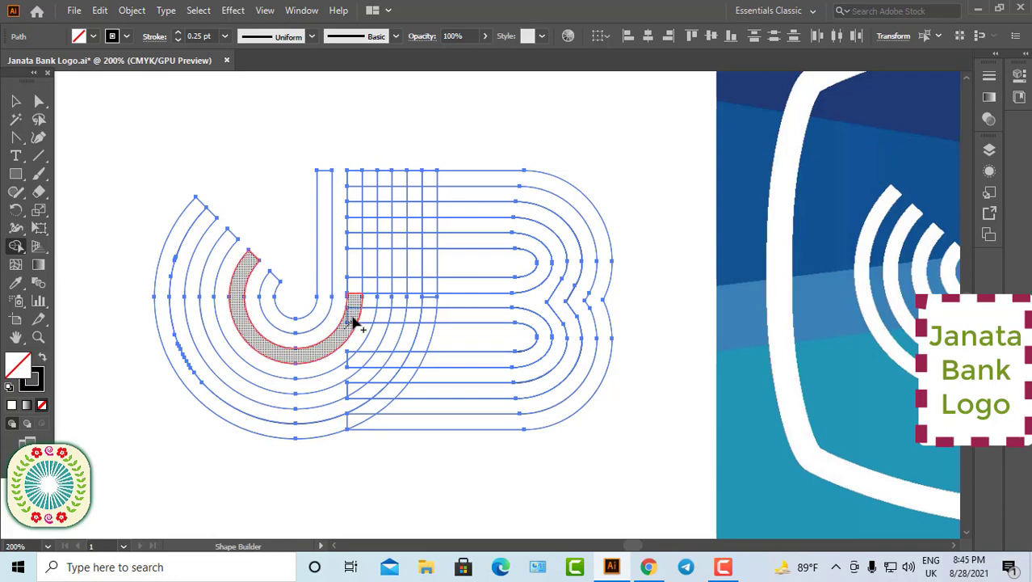
{"action": "left_click_drag", "start_coordinate": [356, 301], "coordinate": [358, 194]}
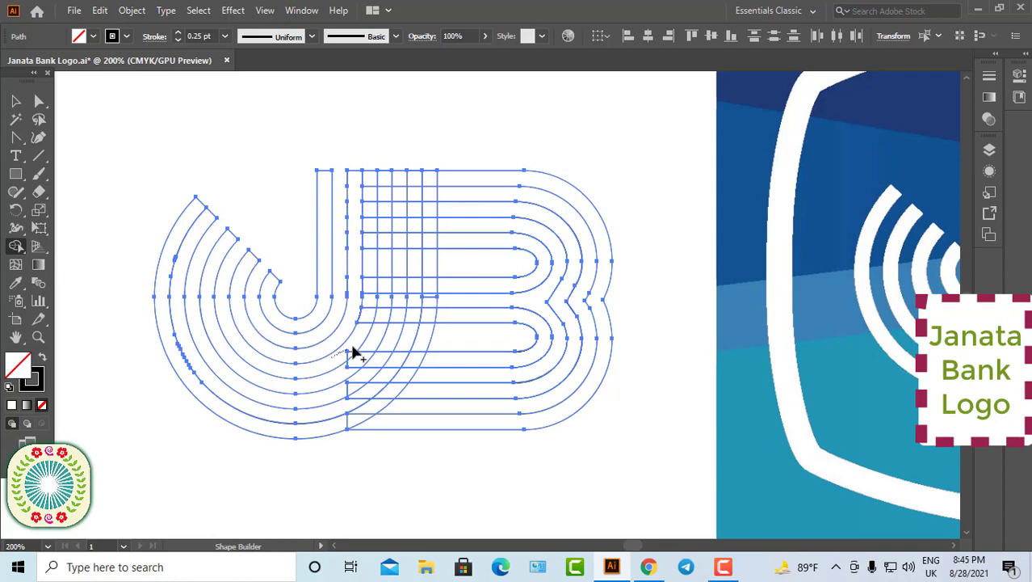
{"action": "left_click_drag", "start_coordinate": [366, 313], "coordinate": [372, 179]}
{"action": "left_click", "coordinate": [408, 370], "text": "ctrl"}
{"action": "left_click", "coordinate": [408, 368], "text": "ctrl"}
{"action": "left_click_drag", "start_coordinate": [365, 286], "coordinate": [370, 280]}
{"action": "key", "text": "space"}
{"action": "left_click_drag", "start_coordinate": [427, 316], "coordinate": [426, 385]}
{"action": "left_click", "coordinate": [366, 354], "text": "alt"}
- Merge the pieces of the J's third stripe into one shape and remove the B segments crossing the gap outside it
{"action": "left_click_drag", "start_coordinate": [362, 385], "coordinate": [440, 211]}
{"action": "key", "text": "space"}
{"action": "left_click_drag", "start_coordinate": [467, 293], "coordinate": [465, 449]}
{"action": "mouse_move", "coordinate": [435, 383]}
{"action": "left_mouse_down"}
{"action": "mouse_move", "coordinate": [436, 165]}
{"action": "mouse_move", "coordinate": [461, 253]}
{"action": "mouse_move", "coordinate": [461, 319]}
{"action": "left_mouse_up"}
{"action": "key", "text": "space"}
{"action": "left_click_drag", "start_coordinate": [483, 429], "coordinate": [483, 261]}
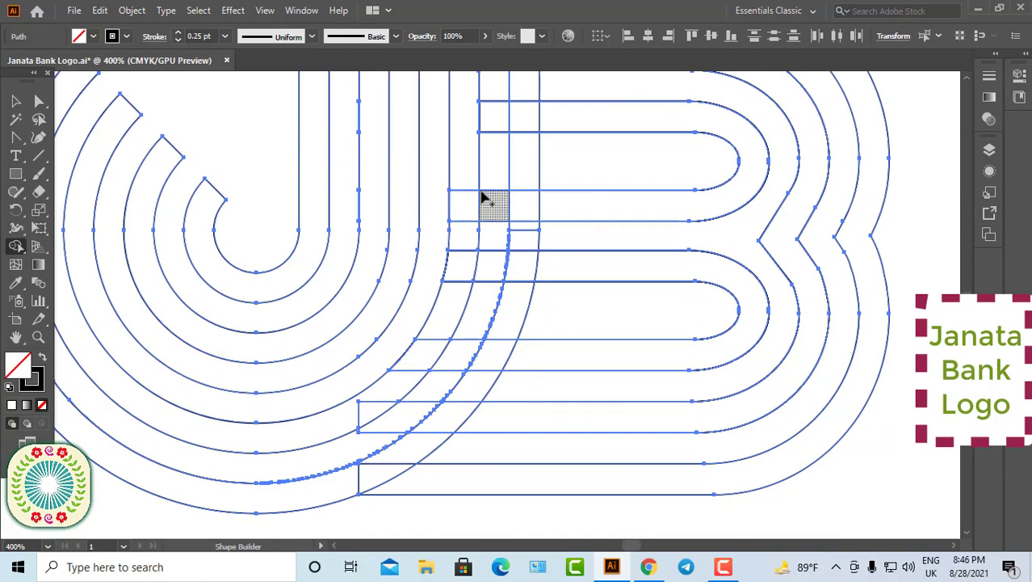
{"action": "mouse_move", "coordinate": [466, 204]}
{"action": "left_mouse_down", "text": "alt"}
{"action": "mouse_move", "coordinate": [366, 415]}
{"action": "mouse_move", "coordinate": [437, 375]}
{"action": "mouse_move", "coordinate": [496, 173]}
{"action": "left_mouse_up", "text": "alt"}
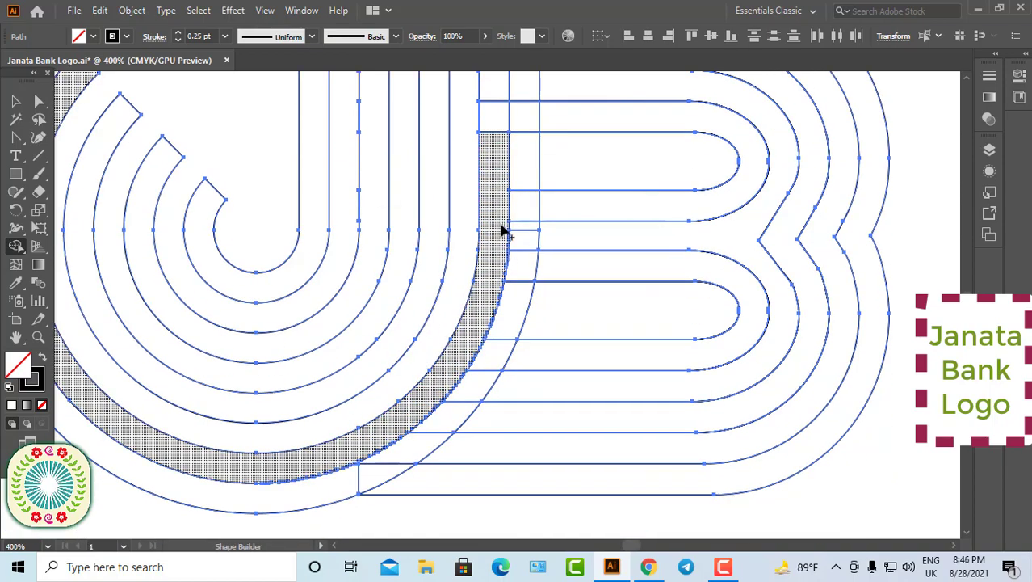
- Merge the pieces of the J's outermost stripe into one shape and remove the B segments in the band outside it
{"action": "key", "text": "space"}
{"action": "left_click_drag", "start_coordinate": [501, 230], "coordinate": [500, 462]}
{"action": "mouse_move", "coordinate": [499, 456]}
{"action": "left_mouse_down"}
{"action": "mouse_move", "coordinate": [495, 223]}
{"action": "mouse_move", "coordinate": [521, 220]}
{"action": "mouse_move", "coordinate": [522, 314]}
{"action": "left_mouse_up"}
{"action": "left_click_drag", "start_coordinate": [522, 315], "coordinate": [522, 396], "text": "alt"}
{"action": "key", "text": "space"}
{"action": "mouse_move", "coordinate": [567, 365]}
{"action": "left_mouse_down"}
{"action": "mouse_move", "coordinate": [567, 249]}
{"action": "mouse_move", "coordinate": [505, 362]}
{"action": "left_mouse_up"}
- Select the whole JB artwork and inspect its paths in Outline view
{"action": "left_click_drag", "start_coordinate": [73, 420], "coordinate": [397, 479]}
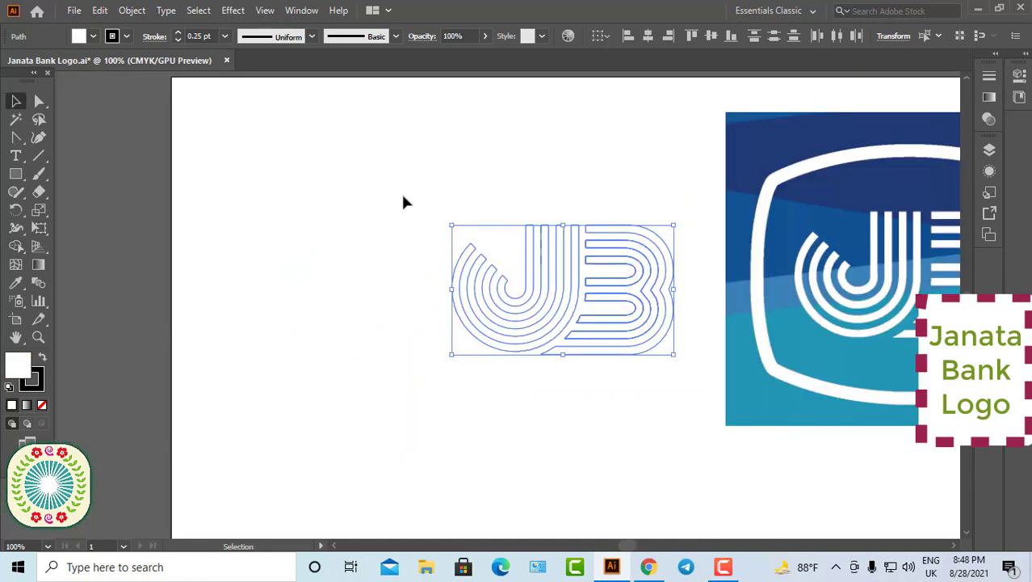
{"action": "key", "text": "ctrl+y"}
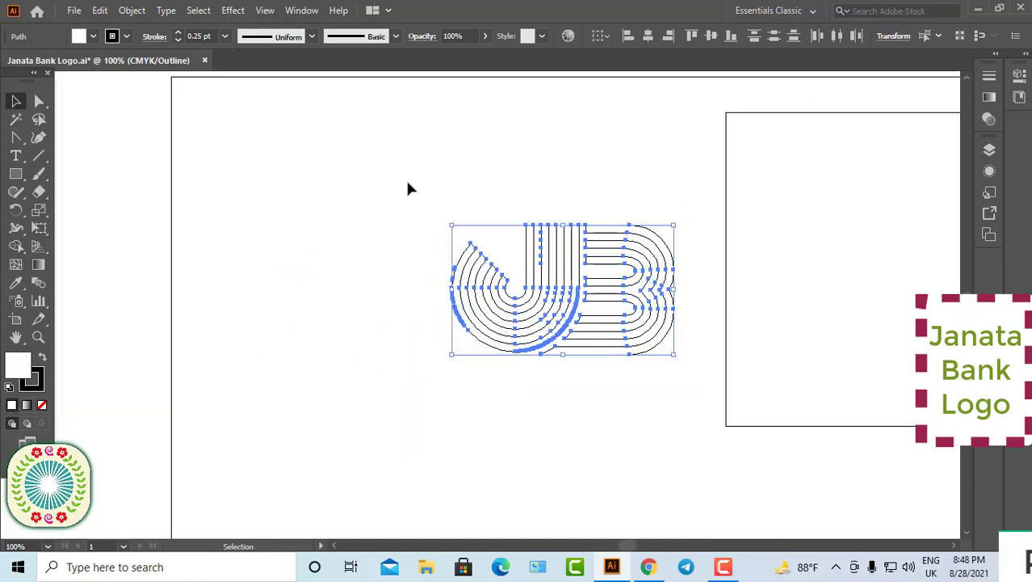
{"action": "key", "text": "a"}
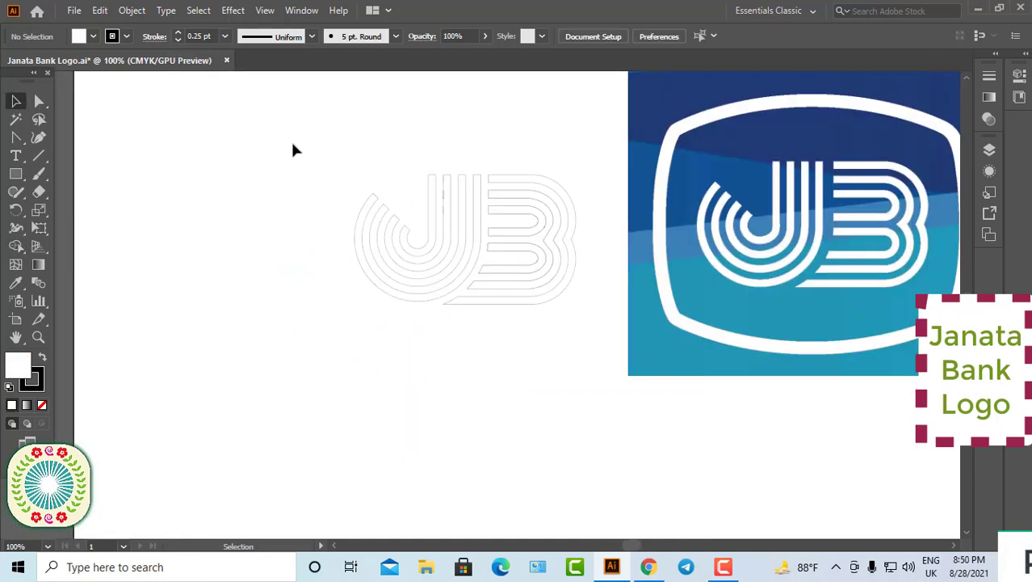
- Group all the JB shapes, fit the artboard in view and deselect the group
{"action": "left_click_drag", "start_coordinate": [290, 139], "coordinate": [596, 326]}
{"action": "right_click", "coordinate": [514, 228]}
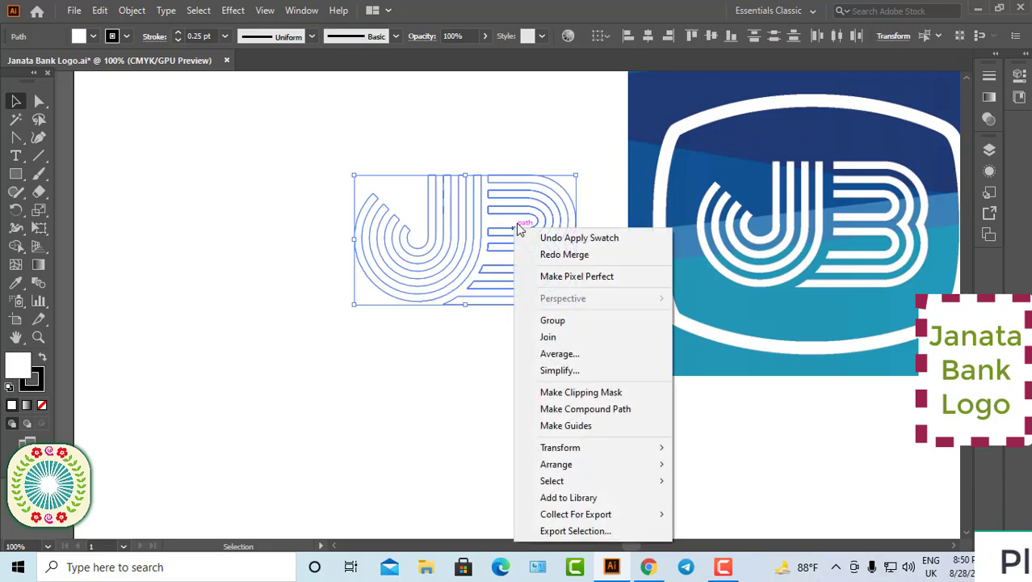
{"action": "left_click", "coordinate": [556, 328]}
{"action": "key", "text": "ctrl+0"}
{"action": "key", "text": "ctrl+shift+a"}
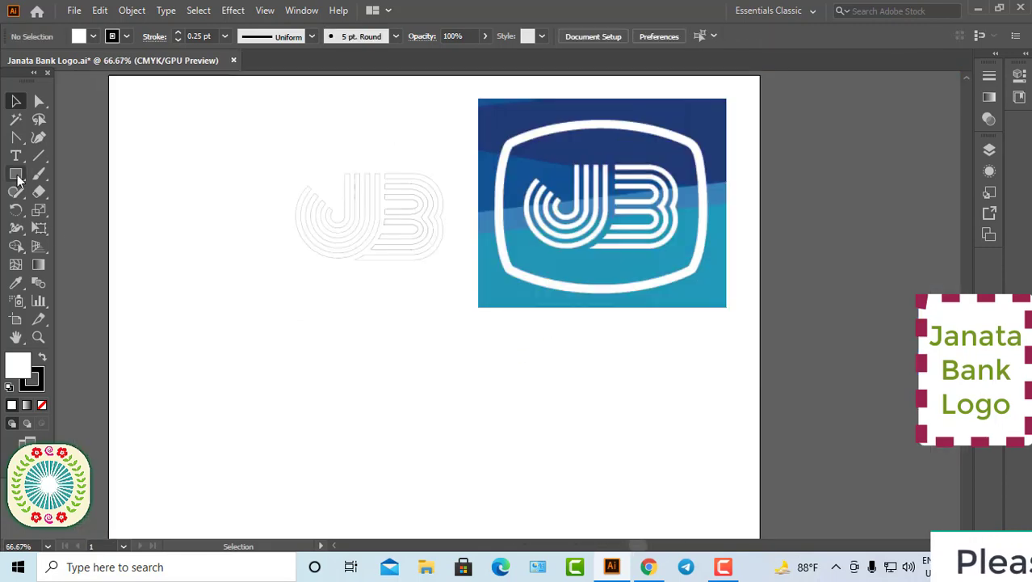
- Draw a rectangle the size of the reference image over it and move it beside the image, over the JB artwork
{"action": "key", "text": "m"}
{"action": "left_click_drag", "start_coordinate": [478, 98], "coordinate": [728, 307]}
{"action": "key", "text": "v"}
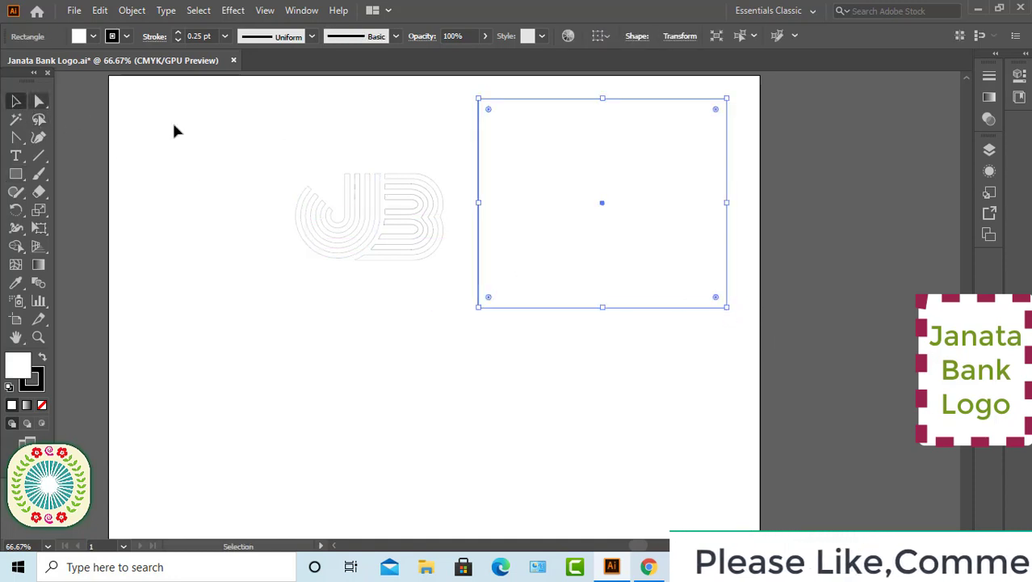
{"action": "left_click_drag", "start_coordinate": [530, 105], "coordinate": [243, 100]}
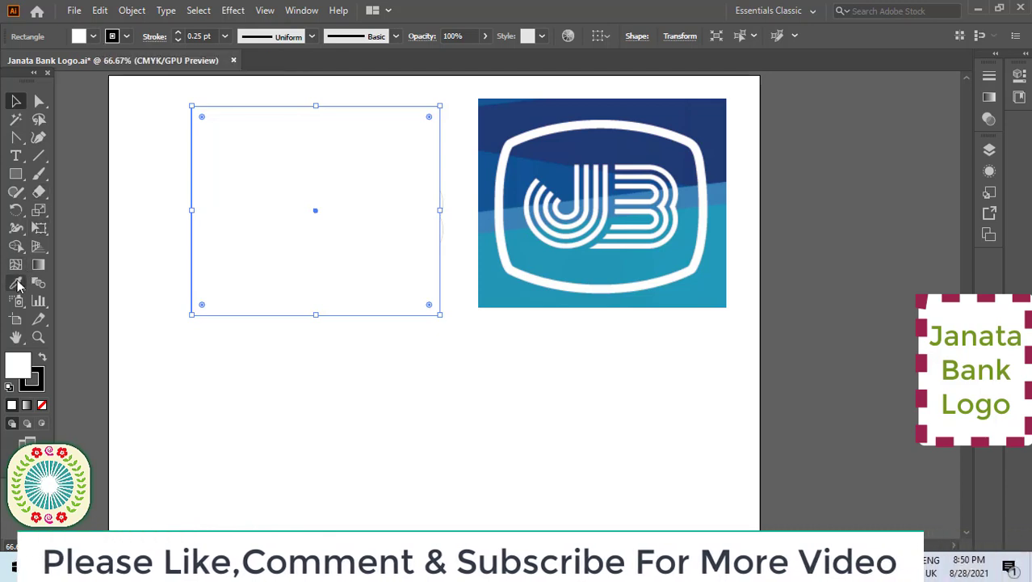
- Fill the rectangle with the dark blue sampled from the reference image's upper background, then deselect it
{"action": "key", "text": "i"}
{"action": "left_click", "coordinate": [513, 118]}
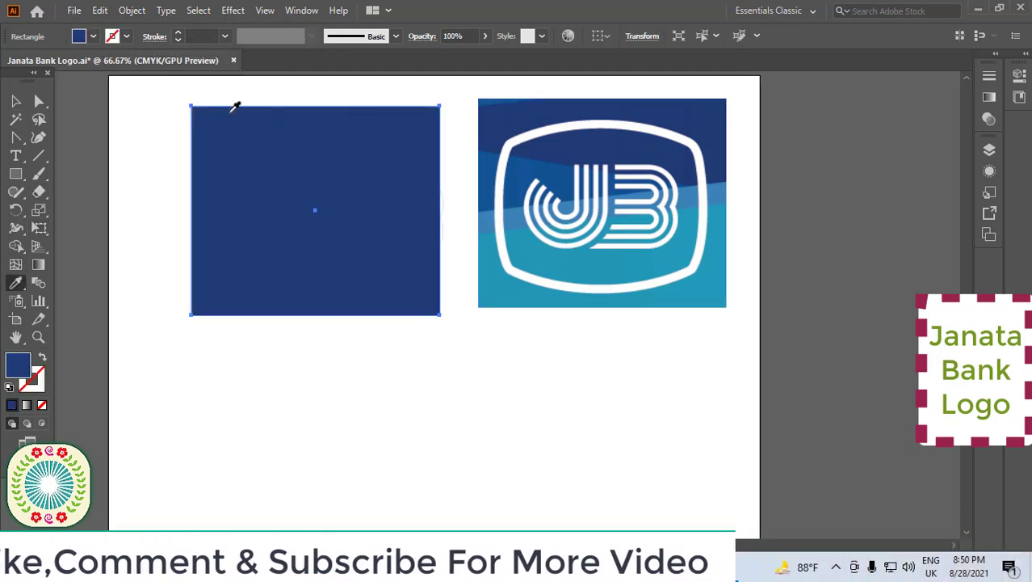
{"action": "left_click", "coordinate": [16, 103]}
{"action": "left_click", "coordinate": [116, 122]}
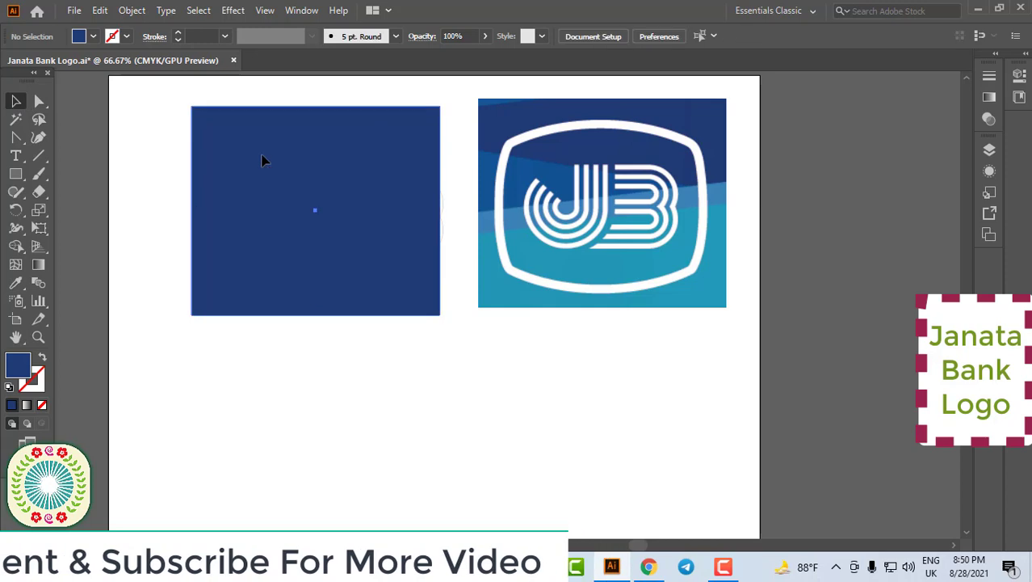
- Send the blue rectangle to the back, behind the white JB artwork, and deselect it
{"action": "left_click", "coordinate": [267, 160]}
{"action": "right_click", "coordinate": [270, 152]}
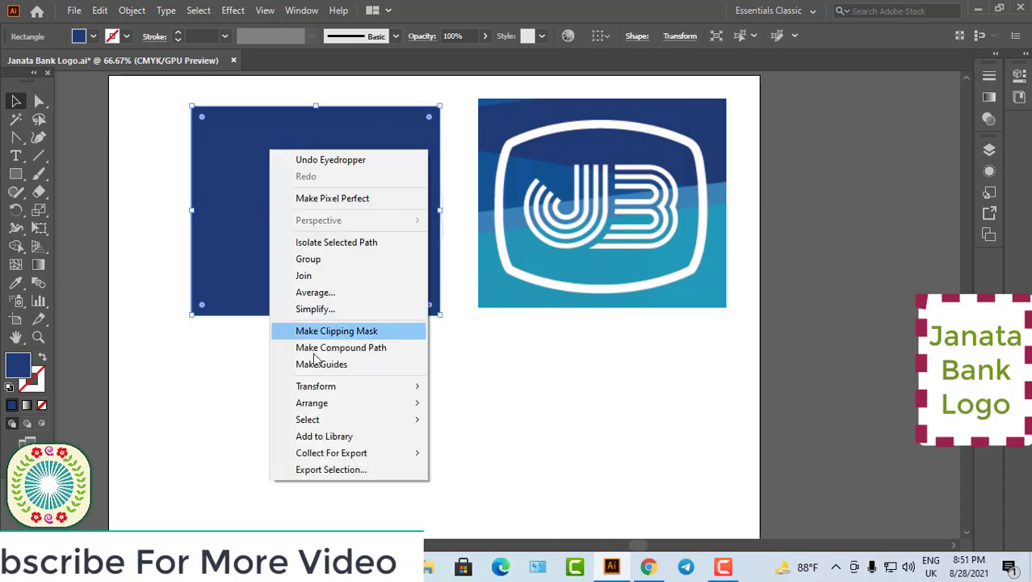
{"action": "mouse_move", "coordinate": [400, 409]}
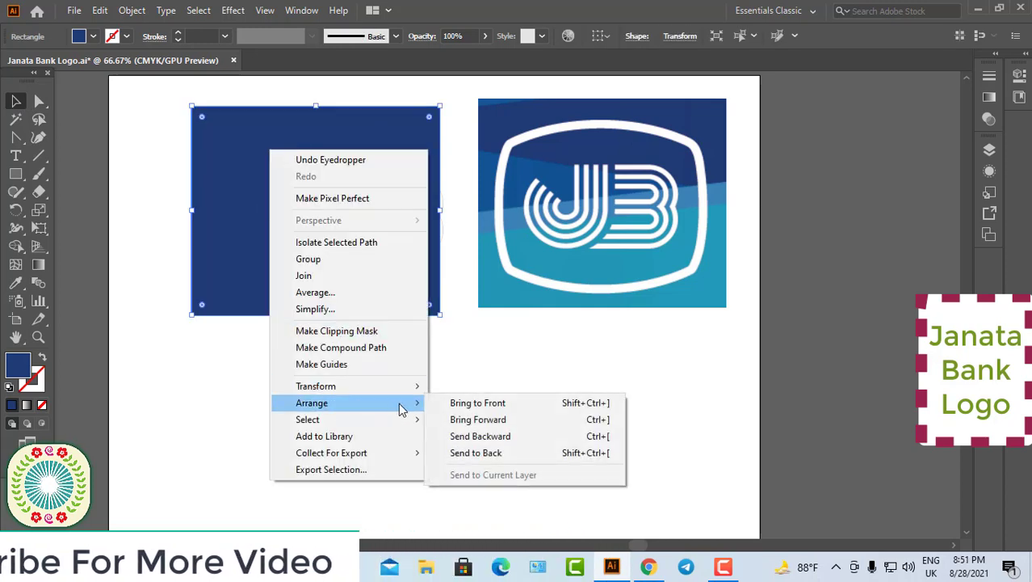
{"action": "left_click", "coordinate": [486, 452]}
{"action": "left_click", "coordinate": [409, 427]}
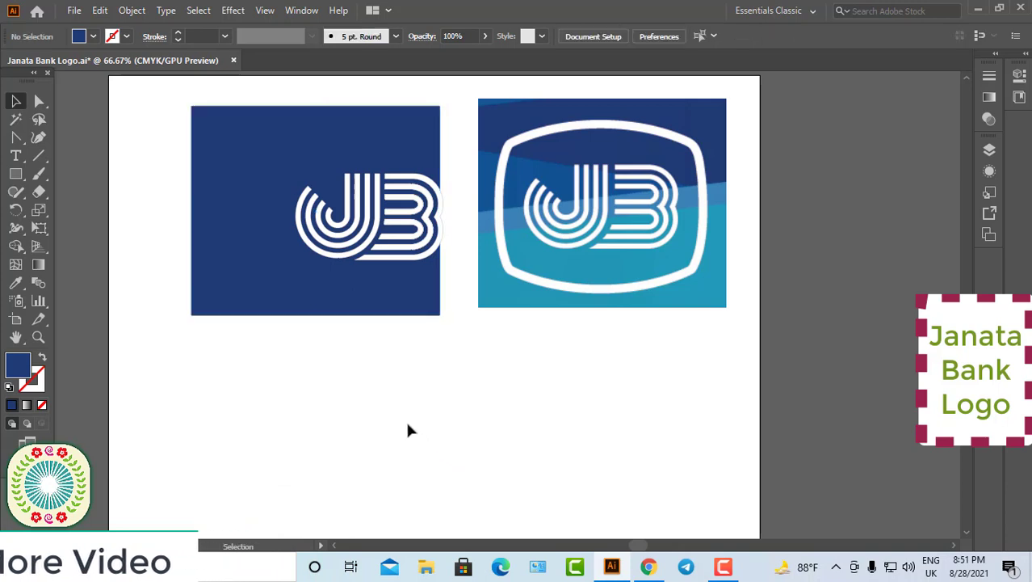
- Move the white JB group to the centre of the dark blue rectangle and deselect it
{"action": "left_click", "coordinate": [317, 212]}
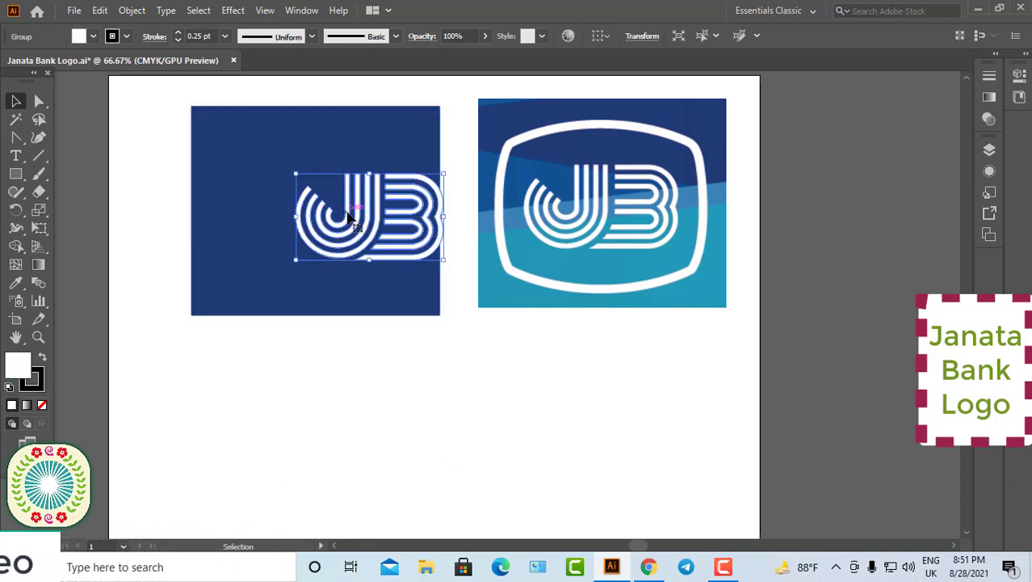
{"action": "left_click_drag", "start_coordinate": [318, 214], "coordinate": [292, 209]}
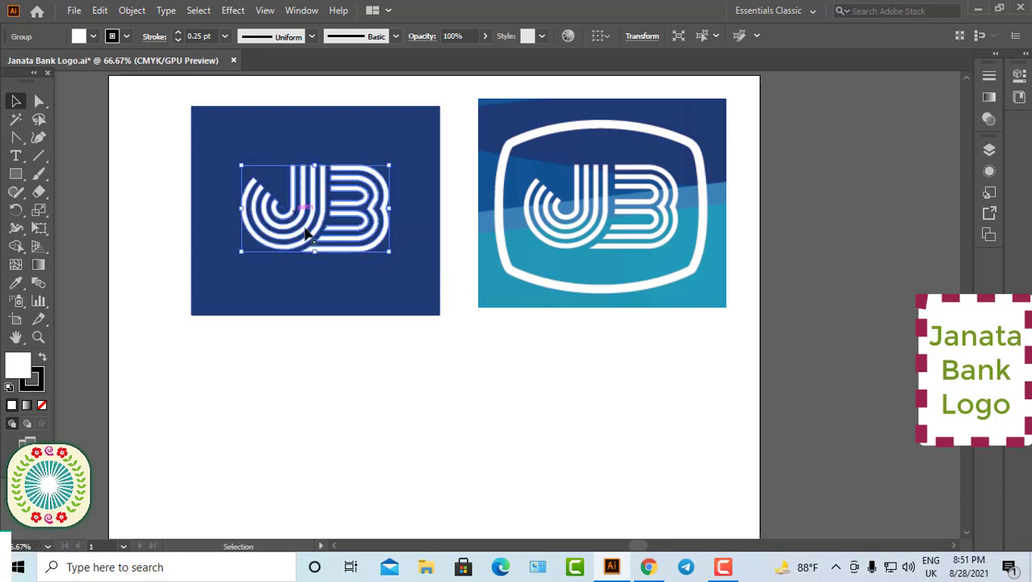
{"action": "left_click", "coordinate": [329, 345]}
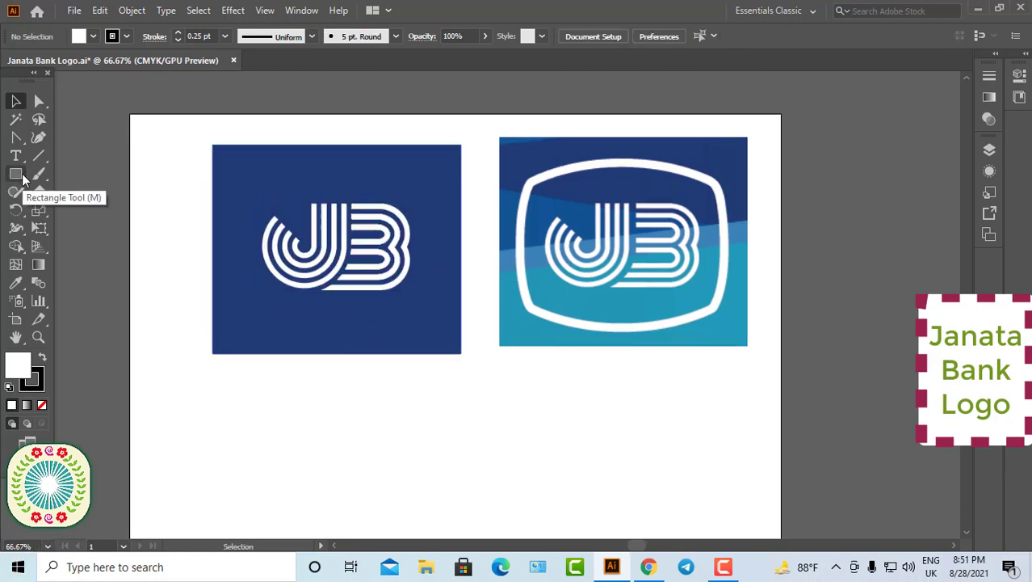
- Draw a rectangle enclosing the JB monogram inside the blue background and extend its left edge slightly outward
{"action": "left_click", "coordinate": [20, 174]}
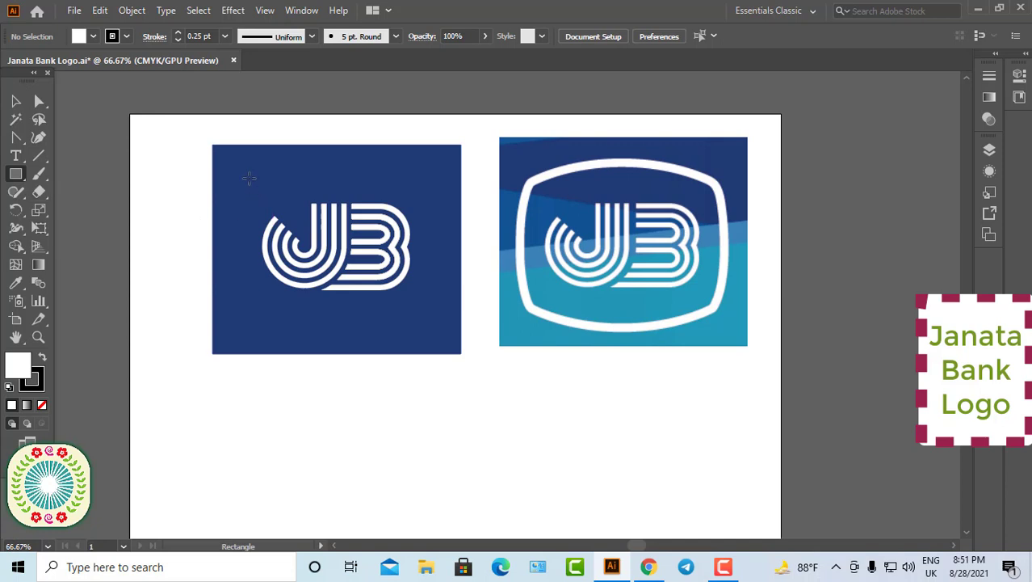
{"action": "left_click_drag", "start_coordinate": [249, 177], "coordinate": [433, 315]}
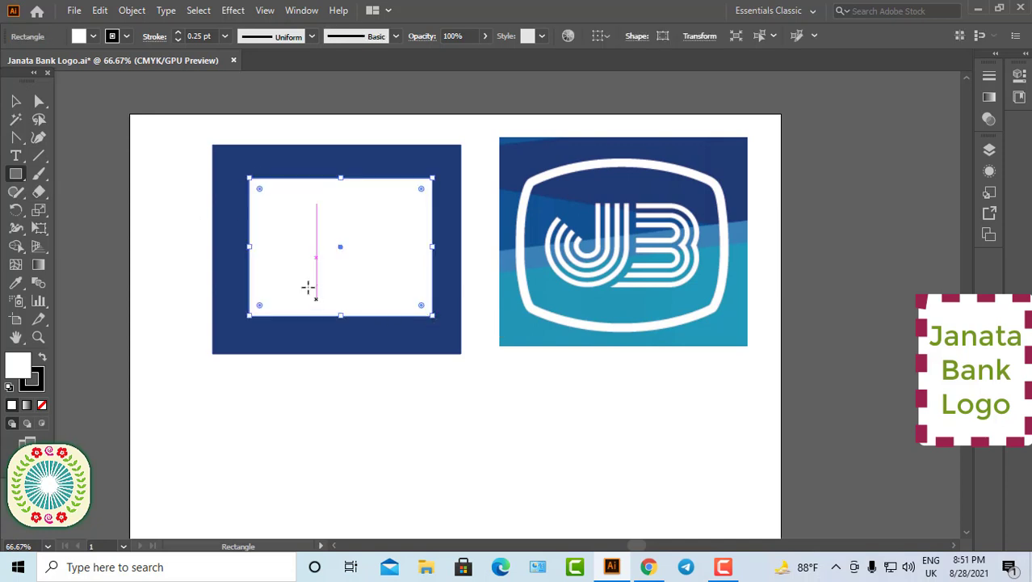
{"action": "left_click_drag", "start_coordinate": [249, 246], "coordinate": [243, 246]}
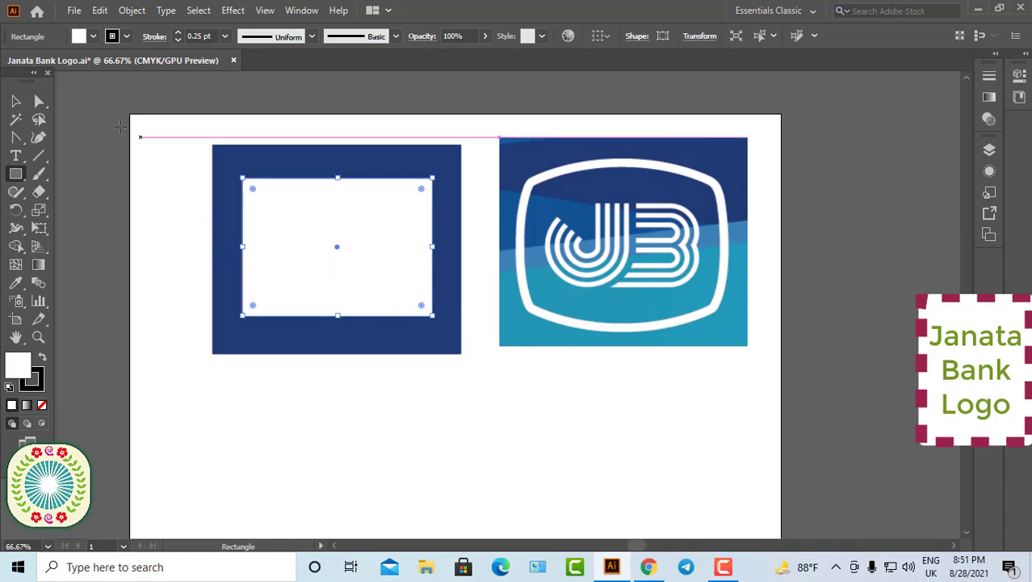
- Give the new rectangle a 0.75 pt stroke and no fill, and pull both side edges slightly in toward the monogram
{"action": "left_click", "coordinate": [178, 34]}
{"action": "left_click", "coordinate": [93, 36]}
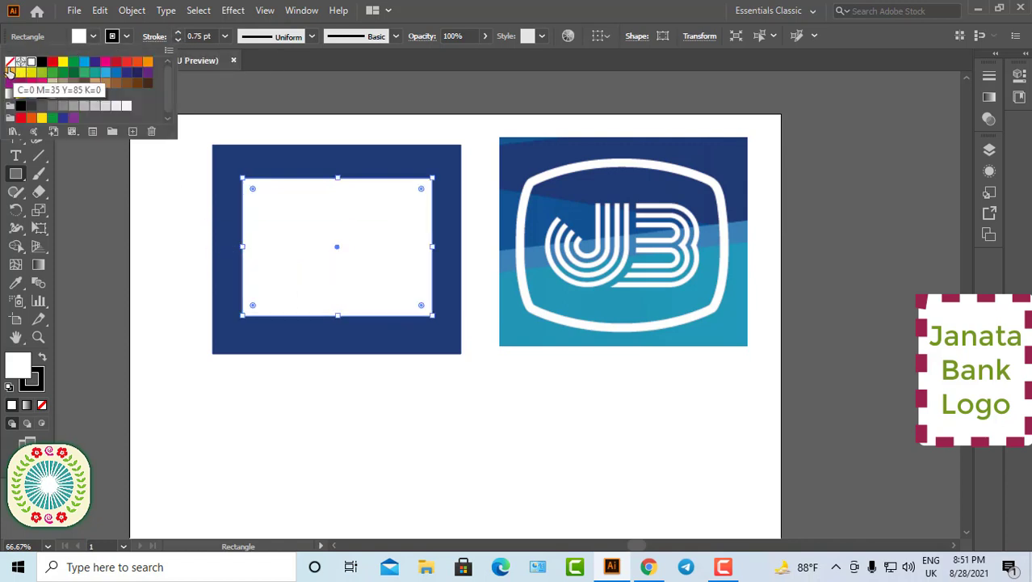
{"action": "left_click", "coordinate": [10, 63]}
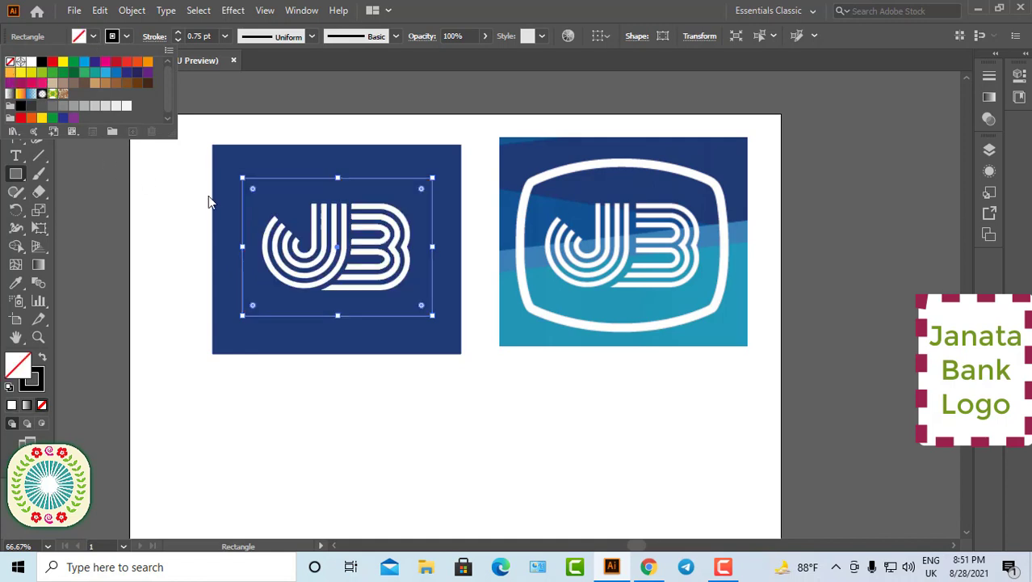
{"action": "left_click", "coordinate": [243, 245]}
{"action": "left_click_drag", "start_coordinate": [242, 247], "coordinate": [245, 246]}
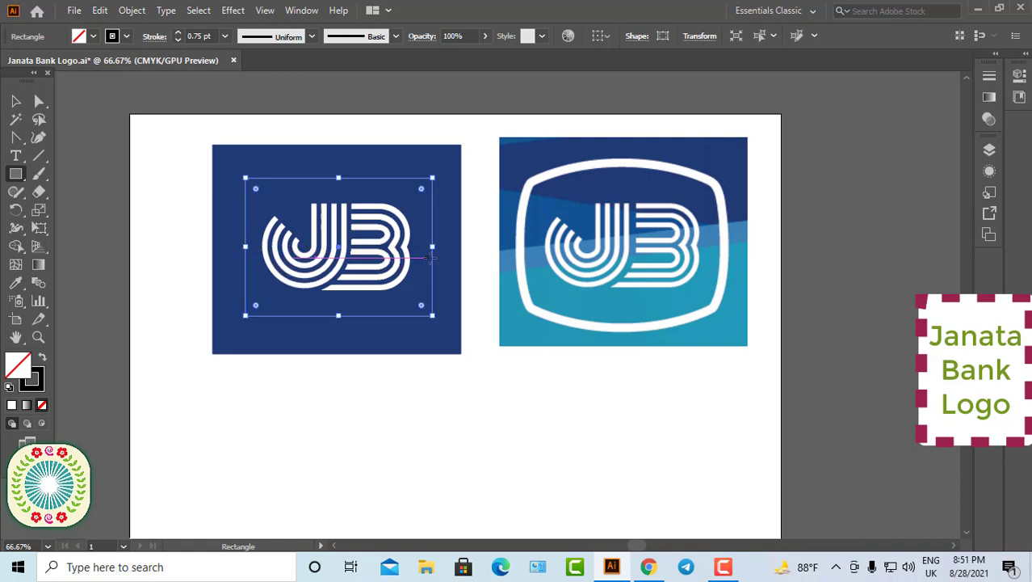
{"action": "left_click_drag", "start_coordinate": [432, 246], "coordinate": [427, 246]}
- Bow all four sides of the rectangle outward into shallow curves with the Anchor Point tool, like the frame in the reference image
{"action": "key", "text": "ctrl+plus"}
{"action": "key", "text": "ctrl+plus"}
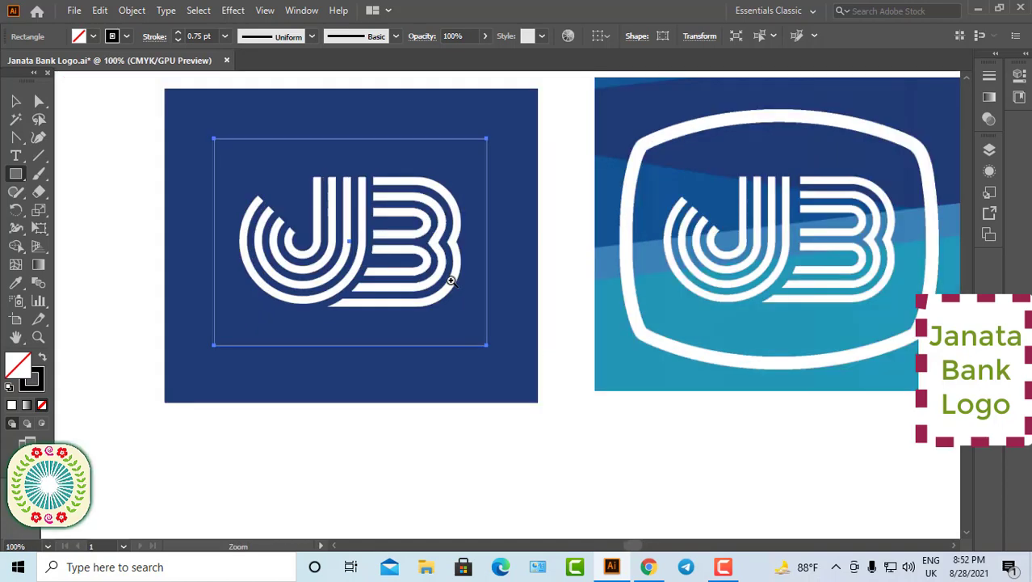
{"action": "left_click_drag", "start_coordinate": [333, 256], "coordinate": [341, 298]}
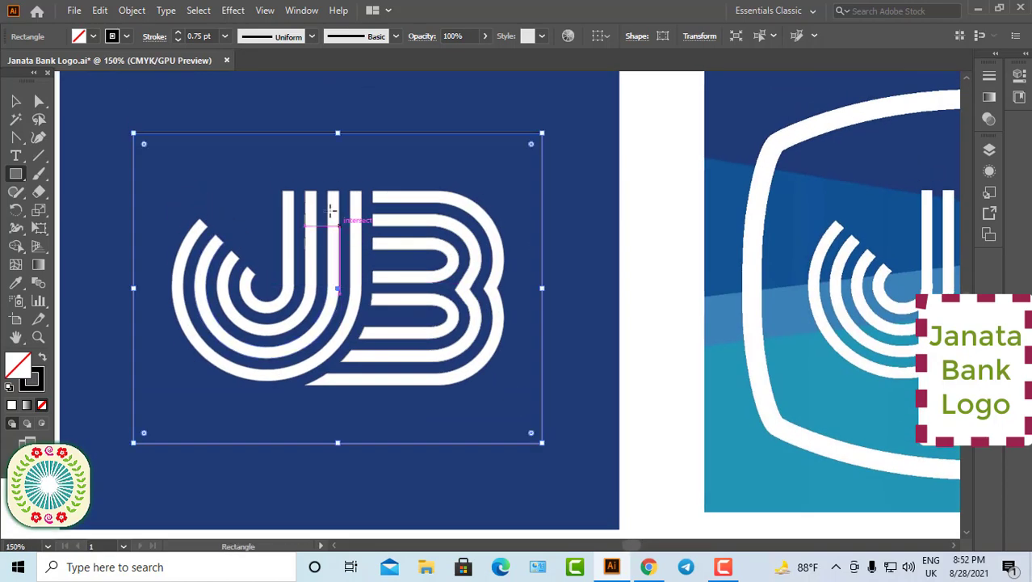
{"action": "left_click", "coordinate": [37, 103]}
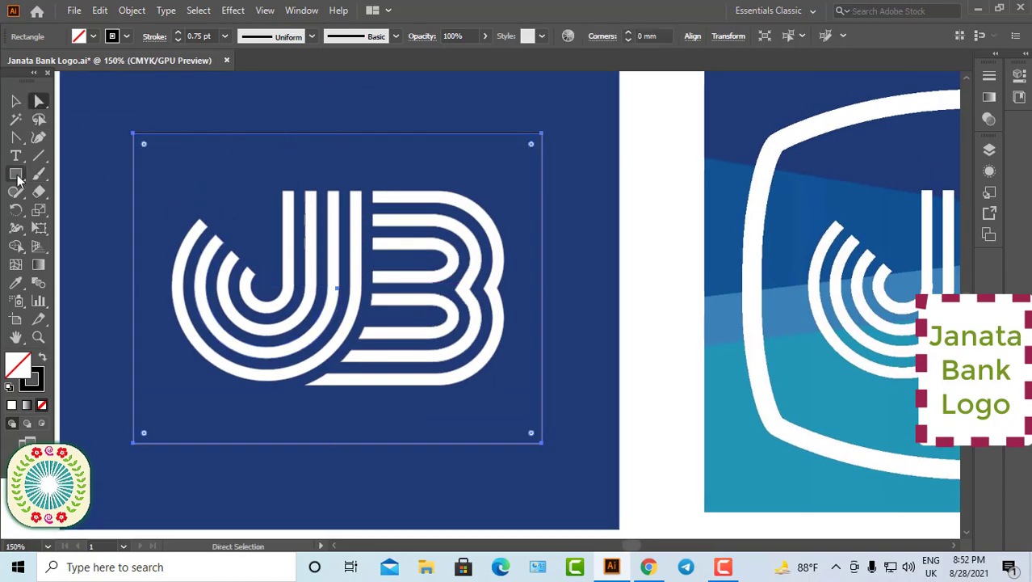
{"action": "left_click", "coordinate": [15, 137]}
{"action": "left_click_drag", "start_coordinate": [339, 139], "coordinate": [340, 118]}
{"action": "left_click_drag", "start_coordinate": [336, 444], "coordinate": [336, 461]}
{"action": "left_click_drag", "start_coordinate": [542, 279], "coordinate": [563, 279]}
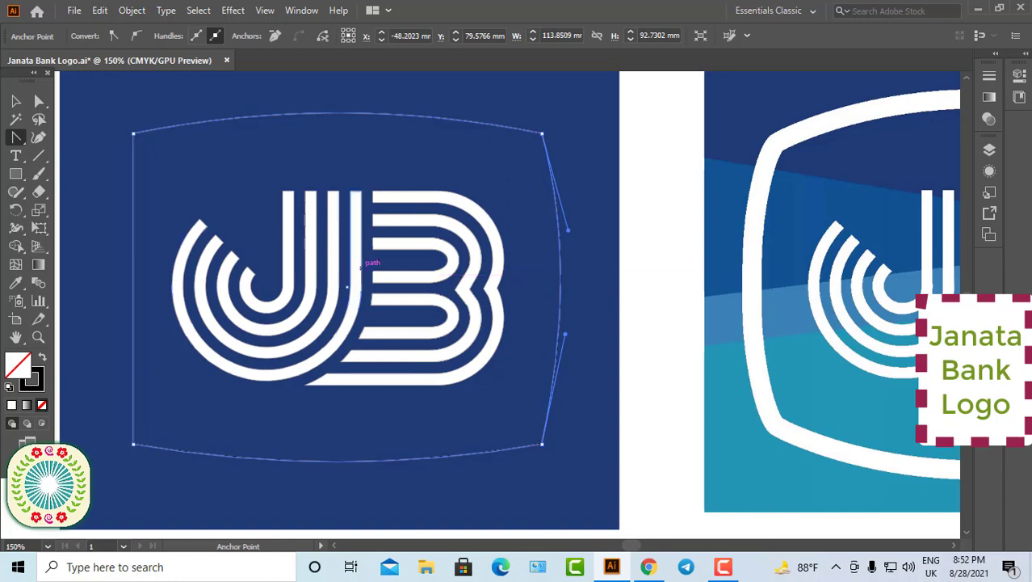
{"action": "left_click_drag", "start_coordinate": [133, 288], "coordinate": [114, 286]}
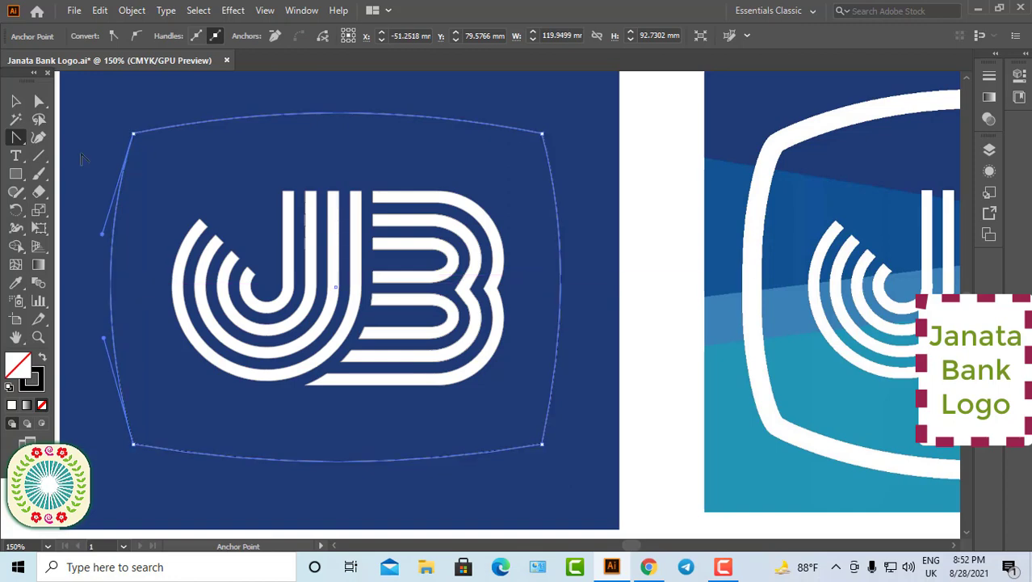
- Set the curved frame's stroke weight to 7 pt
{"action": "left_click", "coordinate": [16, 101]}
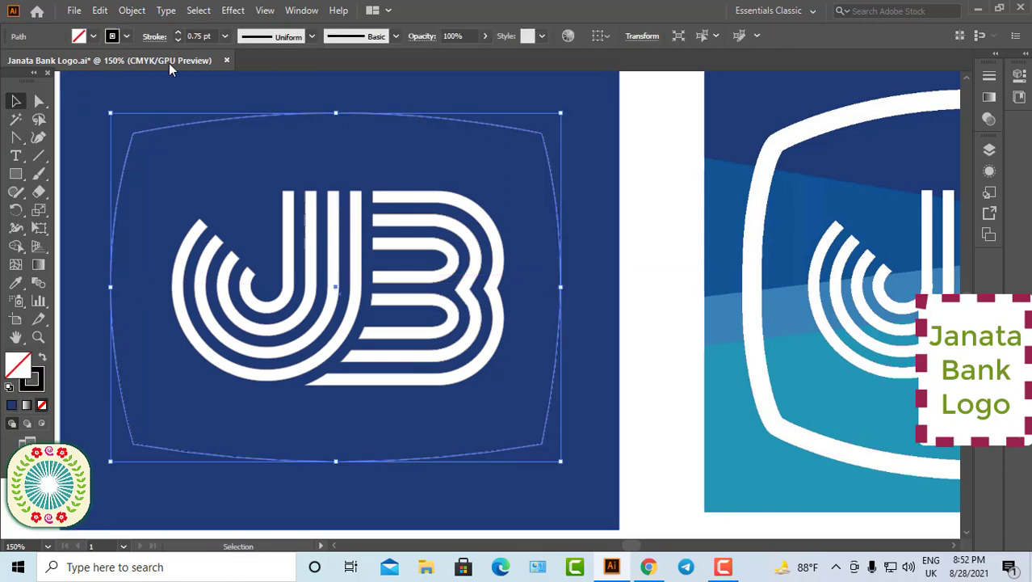
{"action": "left_click", "coordinate": [178, 33]}
{"action": "left_click", "coordinate": [178, 32]}
{"action": "left_click", "coordinate": [179, 32]}
{"action": "left_click", "coordinate": [178, 33]}
{"action": "left_click", "coordinate": [179, 32]}
{"action": "left_click", "coordinate": [179, 32]}
{"action": "left_click", "coordinate": [178, 32]}
{"action": "left_click", "coordinate": [93, 37]}
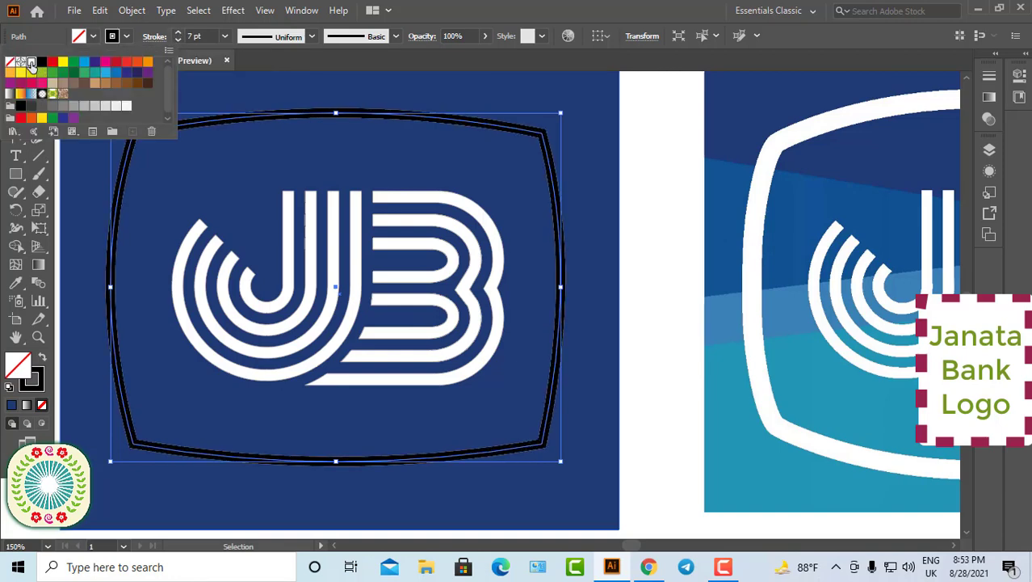
{"action": "left_click", "coordinate": [31, 62]}
{"action": "left_click", "coordinate": [93, 37]}
{"action": "left_click", "coordinate": [10, 62]}
- Colour the curved frame's stroke white and set its weight to 14 pt
{"action": "left_click", "coordinate": [126, 37]}
{"action": "left_click", "coordinate": [31, 63]}
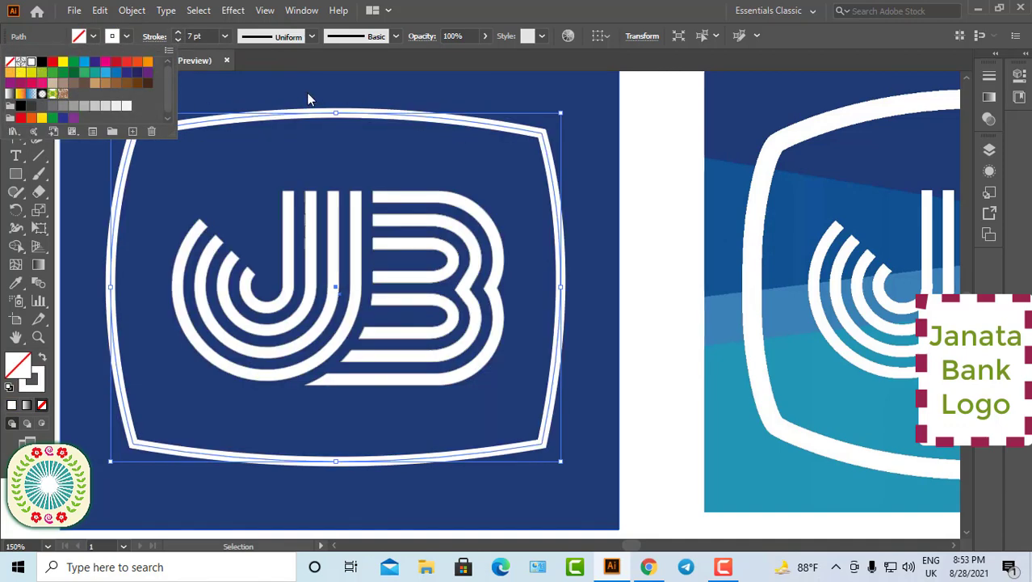
{"action": "left_click", "coordinate": [177, 37]}
{"action": "left_click", "coordinate": [178, 37]}
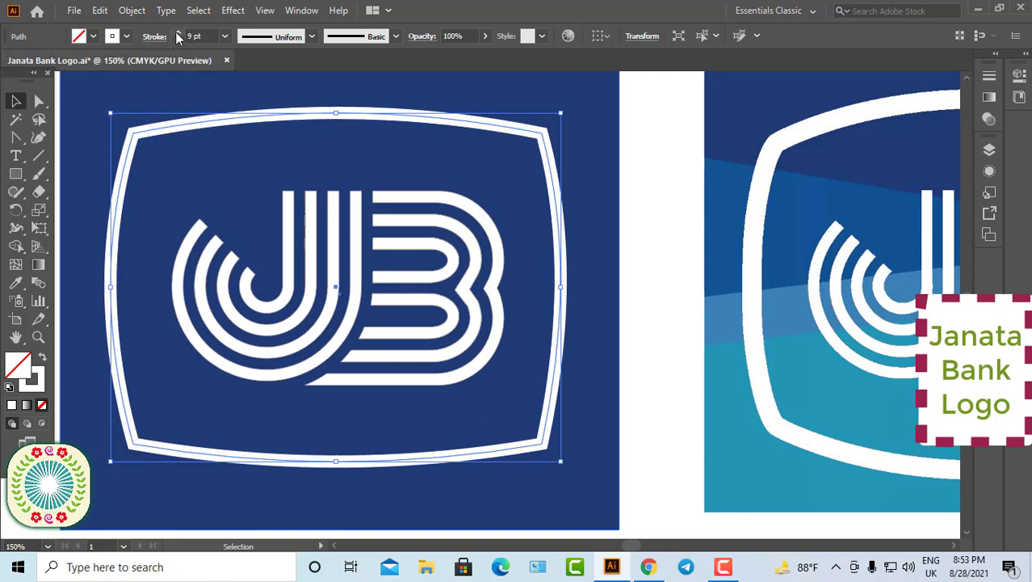
{"action": "left_click", "coordinate": [178, 37]}
{"action": "left_click", "coordinate": [178, 37]}
{"action": "left_click", "coordinate": [178, 37]}
{"action": "left_click", "coordinate": [178, 37]}
{"action": "left_click", "coordinate": [178, 37]}
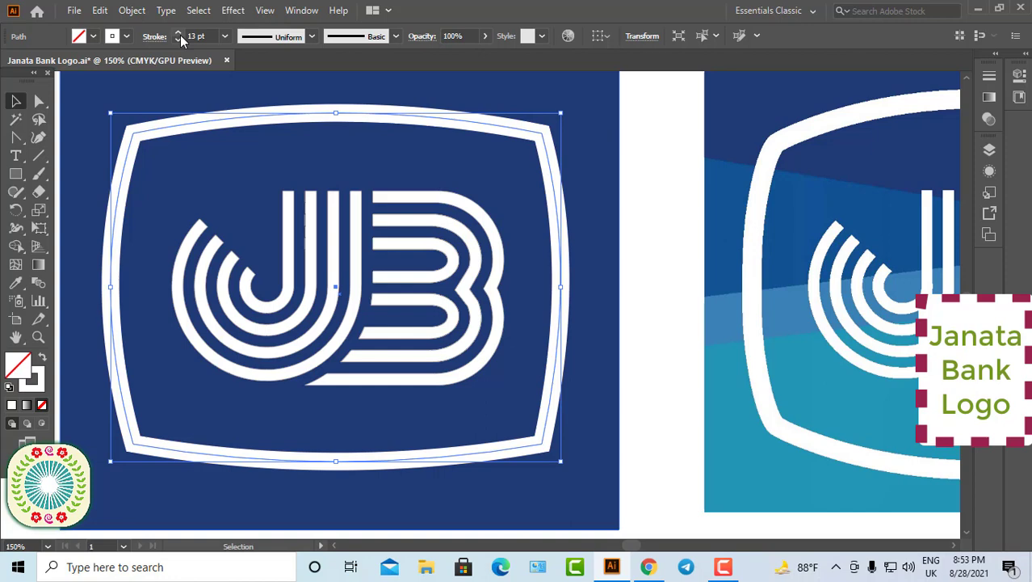
{"action": "left_click", "coordinate": [178, 37]}
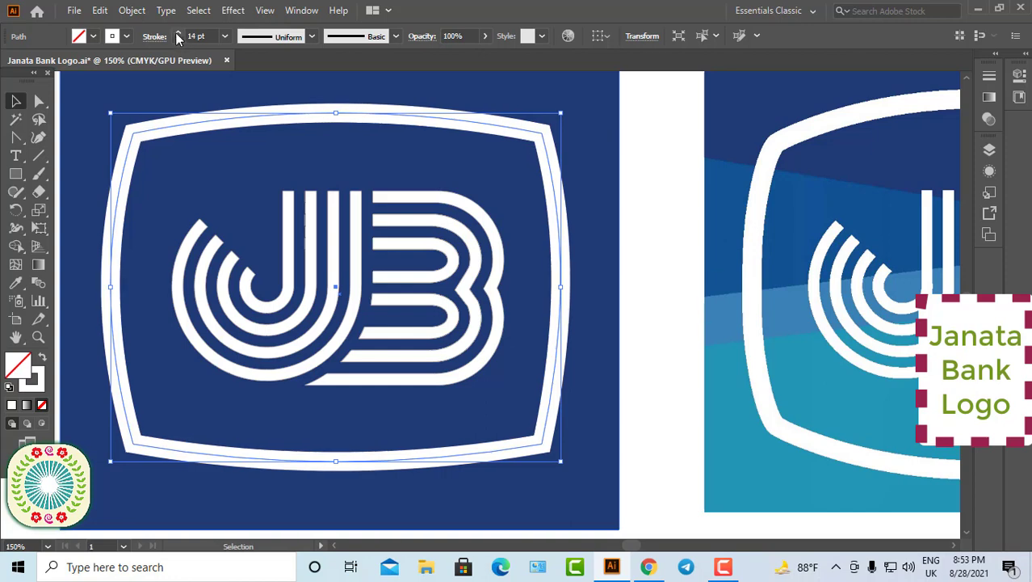
- Scale the white frame down slightly about its centre and deselect it
{"action": "key", "text": "ctrl+0"}
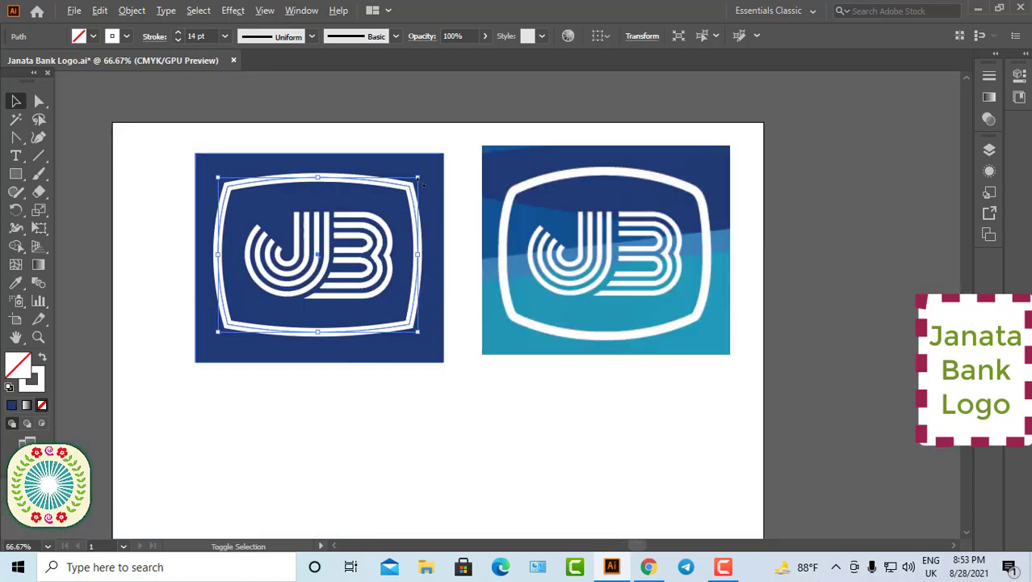
{"action": "mouse_move", "coordinate": [420, 176]}
{"action": "left_mouse_down"}
{"action": "mouse_move", "coordinate": [432, 167]}
{"action": "mouse_move", "coordinate": [416, 181]}
{"action": "left_mouse_up"}
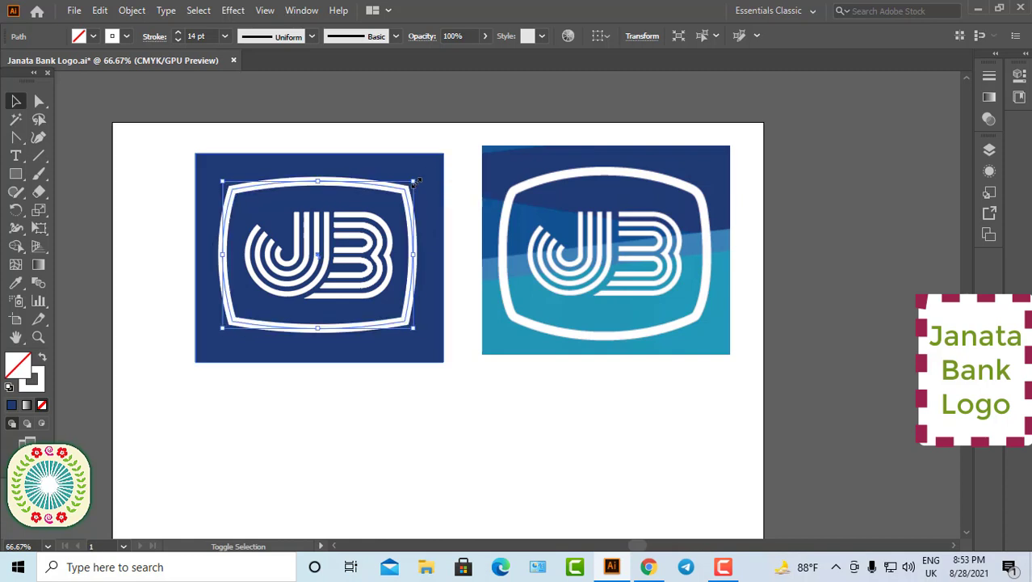
{"action": "left_click", "coordinate": [454, 404]}
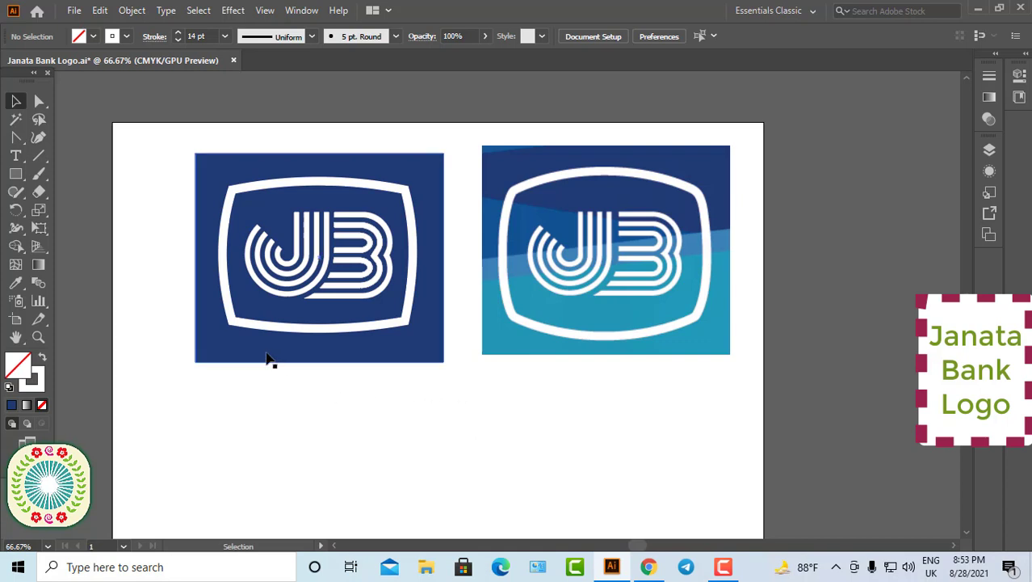
- Enlarge the dark blue background rectangle proportionally about its centre and deselect it
{"action": "left_click_drag", "start_coordinate": [183, 133], "coordinate": [448, 377]}
{"action": "left_click", "coordinate": [447, 377]}
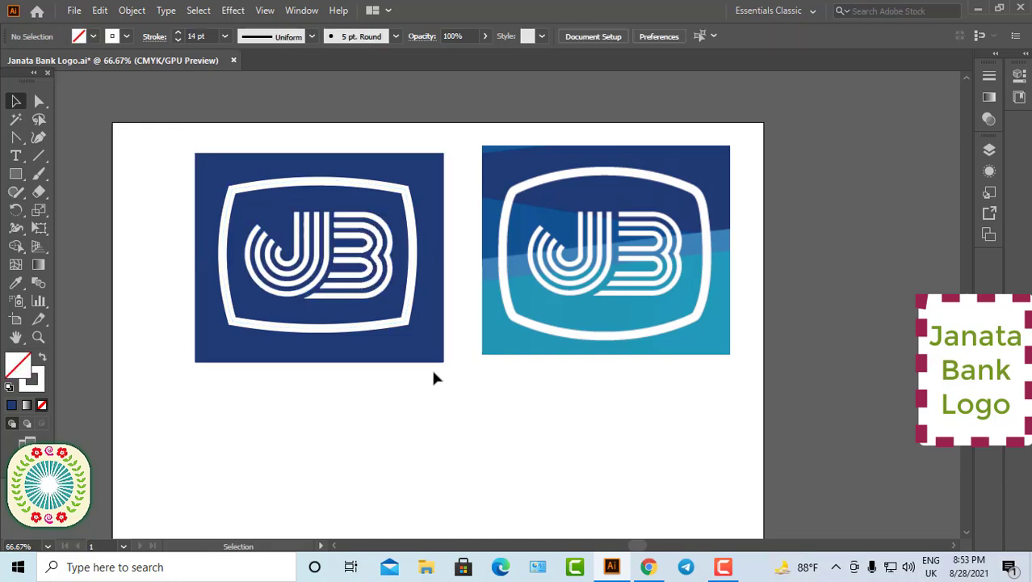
{"action": "left_click", "coordinate": [434, 360]}
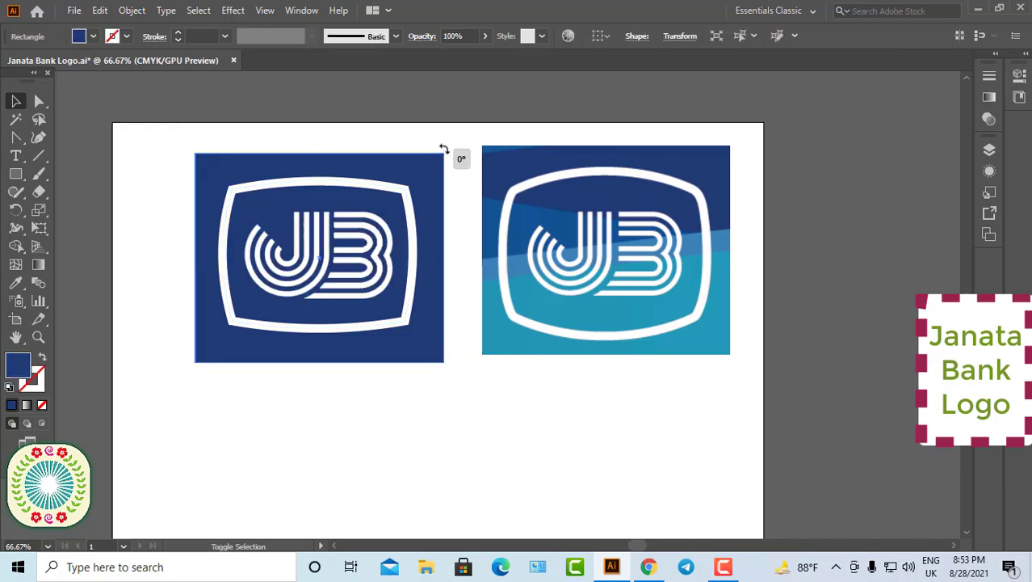
{"action": "left_click_drag", "start_coordinate": [450, 149], "coordinate": [455, 141]}
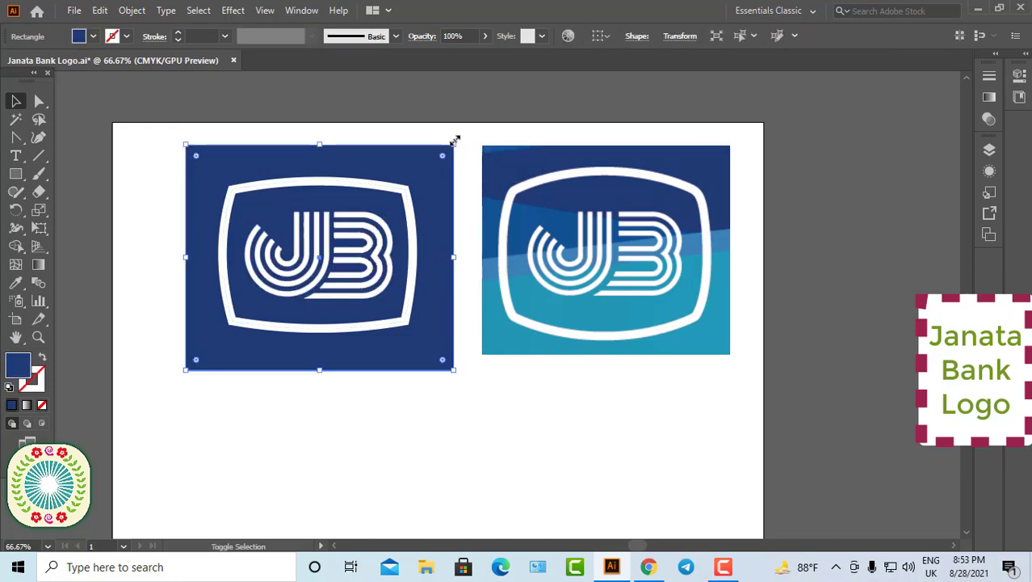
{"action": "left_click", "coordinate": [454, 417]}
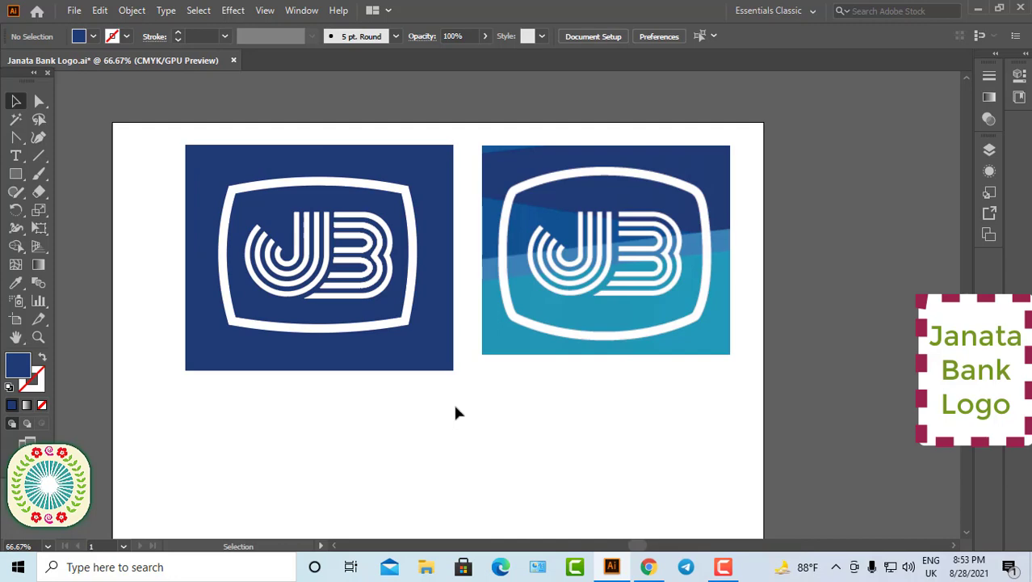
- Scale the white frame up about its centre to fit the enlarged blue background, then deselect it
{"action": "left_click", "coordinate": [412, 312]}
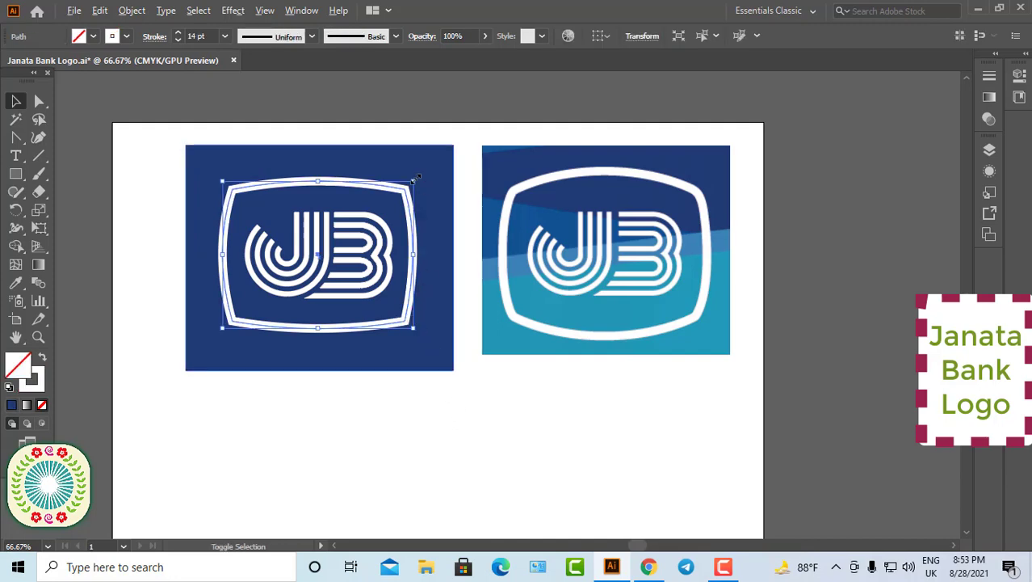
{"action": "mouse_move", "coordinate": [414, 177]}
{"action": "left_mouse_down"}
{"action": "mouse_move", "coordinate": [437, 163]}
{"action": "mouse_move", "coordinate": [425, 168]}
{"action": "left_mouse_up"}
{"action": "left_click", "coordinate": [428, 392]}
- Move the dark blue background rectangle away from the white logo, into the empty area below it, and nudge it up
{"action": "key", "text": "ctrl+minus"}
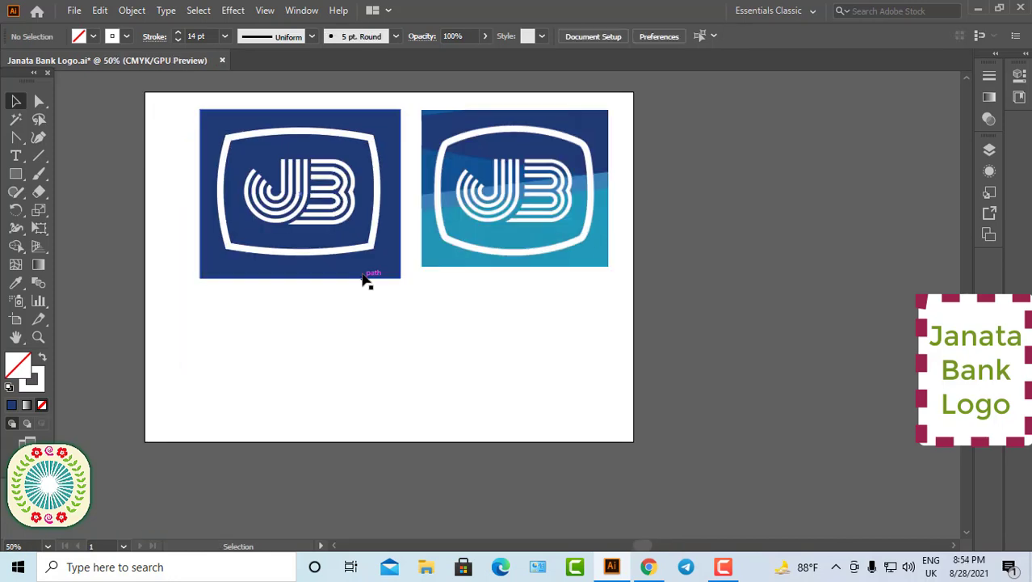
{"action": "left_click", "coordinate": [364, 274]}
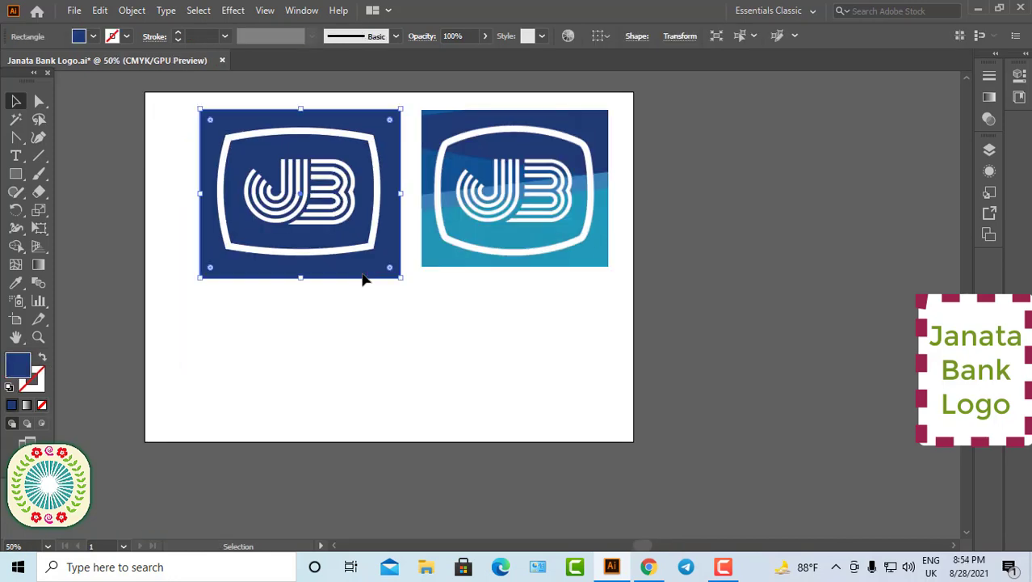
{"action": "left_click_drag", "start_coordinate": [363, 278], "coordinate": [436, 458]}
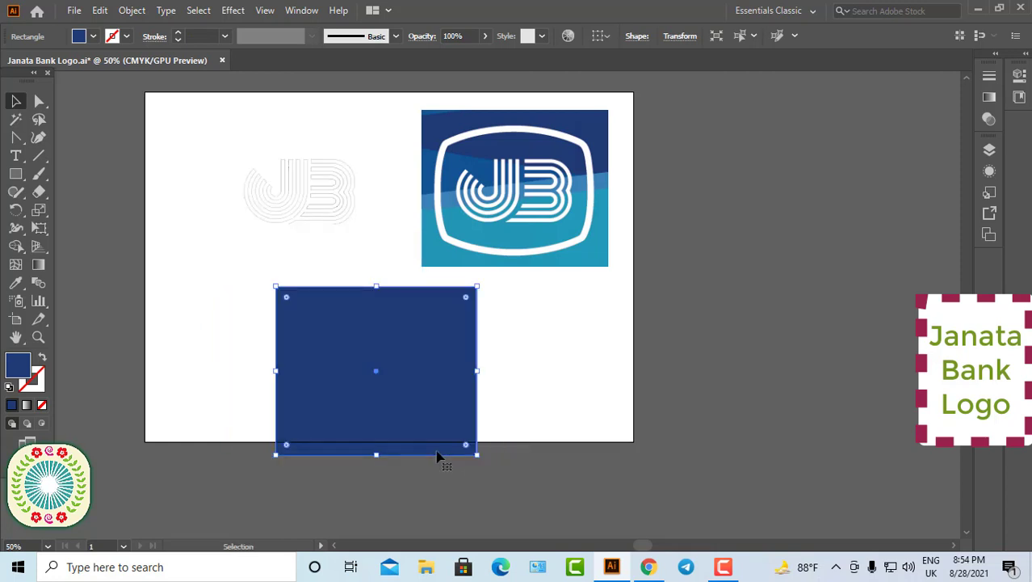
{"action": "key", "text": "shift+Up"}
- Draw a narrow triangle with the Pen tool from the blue rectangle's left edge, pointing toward its right side
{"action": "left_click", "coordinate": [16, 137]}
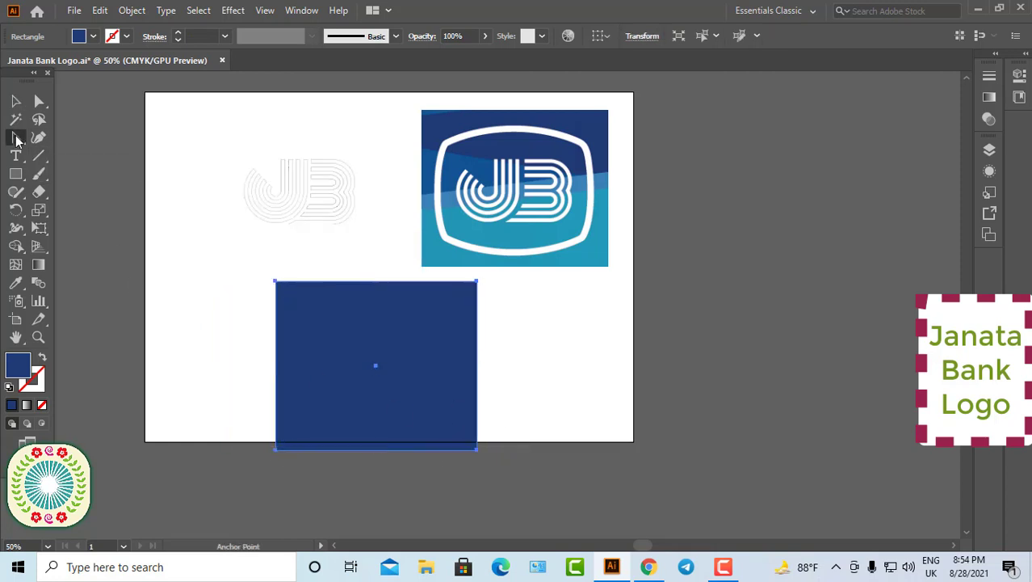
{"action": "left_click", "coordinate": [275, 325]}
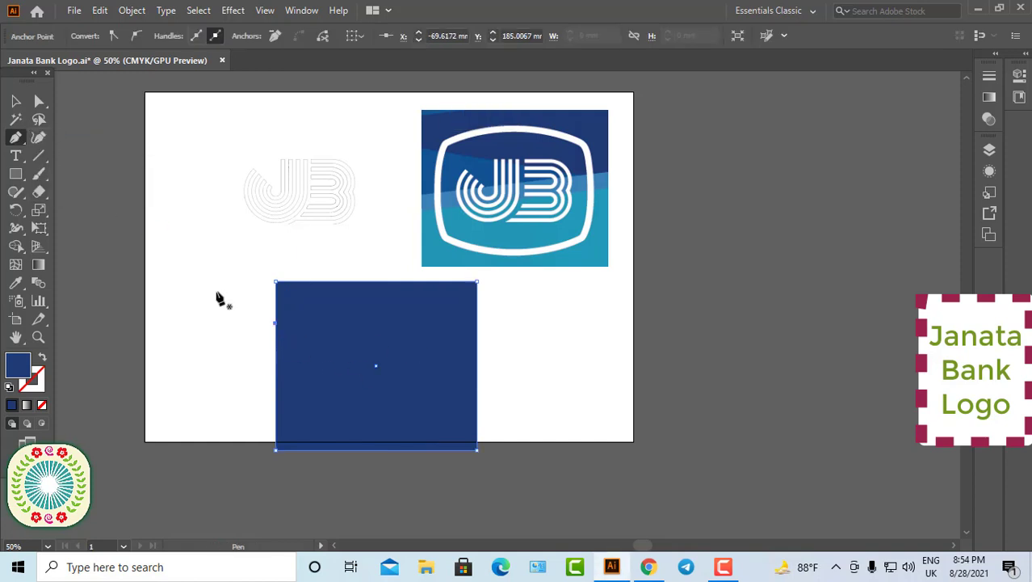
{"action": "left_click", "coordinate": [271, 324]}
{"action": "left_click", "coordinate": [428, 349]}
{"action": "left_click", "coordinate": [265, 379]}
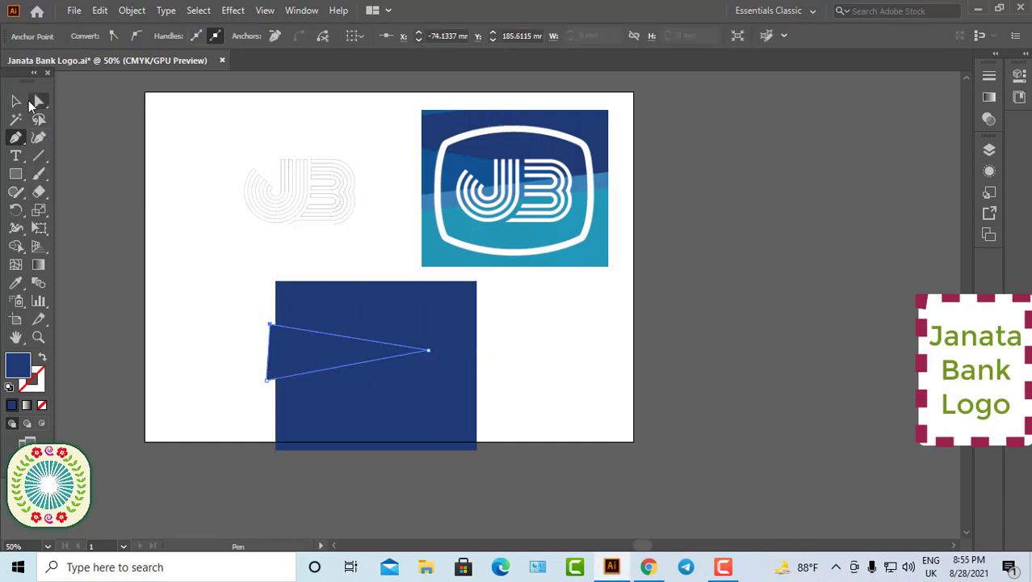
- Fill the triangle with the medium blue sampled from the band at the reference image's left side
{"action": "left_click", "coordinate": [93, 36]}
{"action": "left_click", "coordinate": [89, 74]}
{"action": "left_click", "coordinate": [186, 182]}
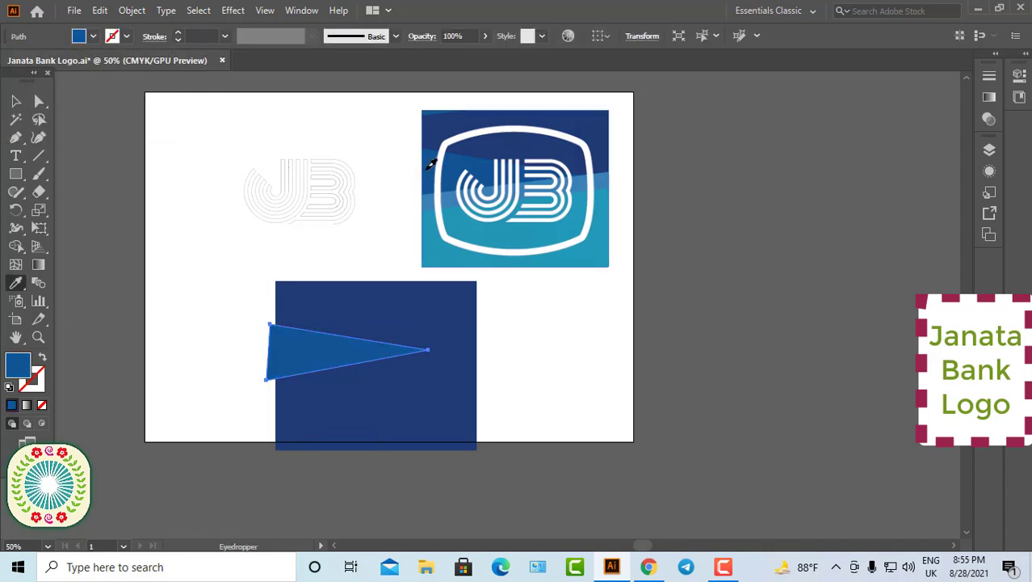
- Draw a slanted band about 179 mm long with the Pen tool below the triangle, rising across the blue rectangle from left to right
{"action": "left_click", "coordinate": [264, 165]}
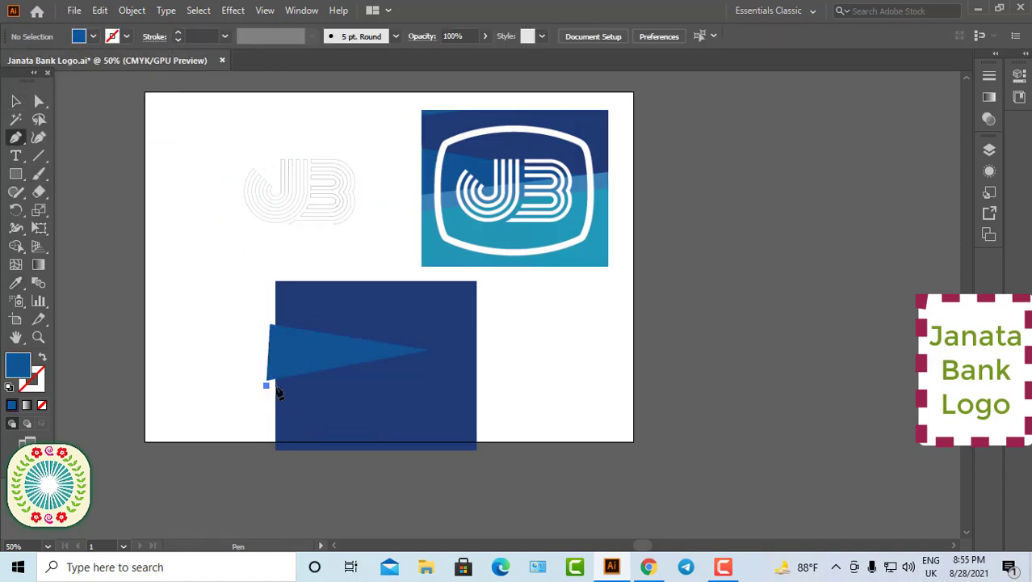
{"action": "left_click_drag", "start_coordinate": [428, 350], "coordinate": [495, 360]}
{"action": "key", "text": "ctrl+equal"}
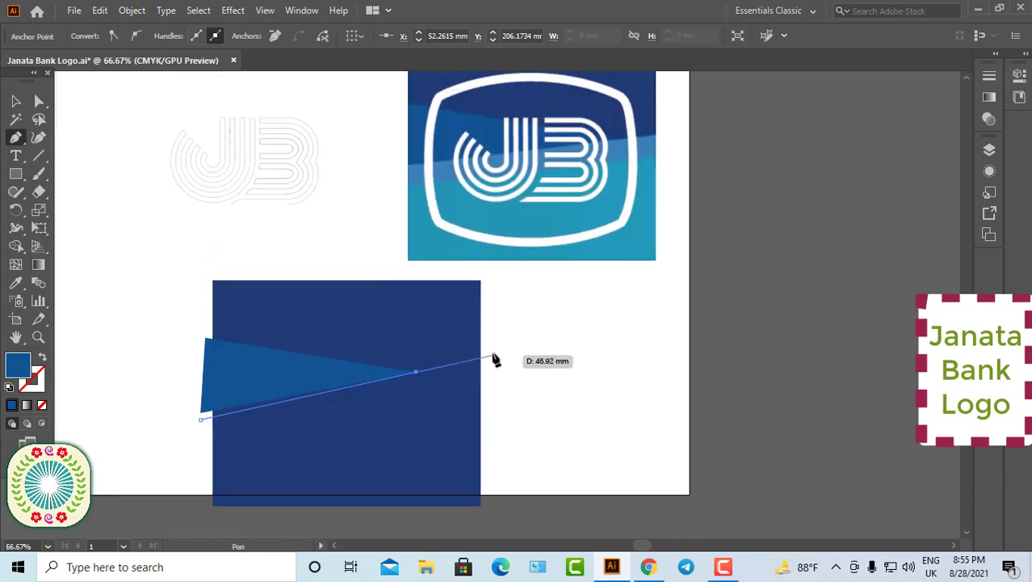
{"action": "left_click", "coordinate": [486, 385]}
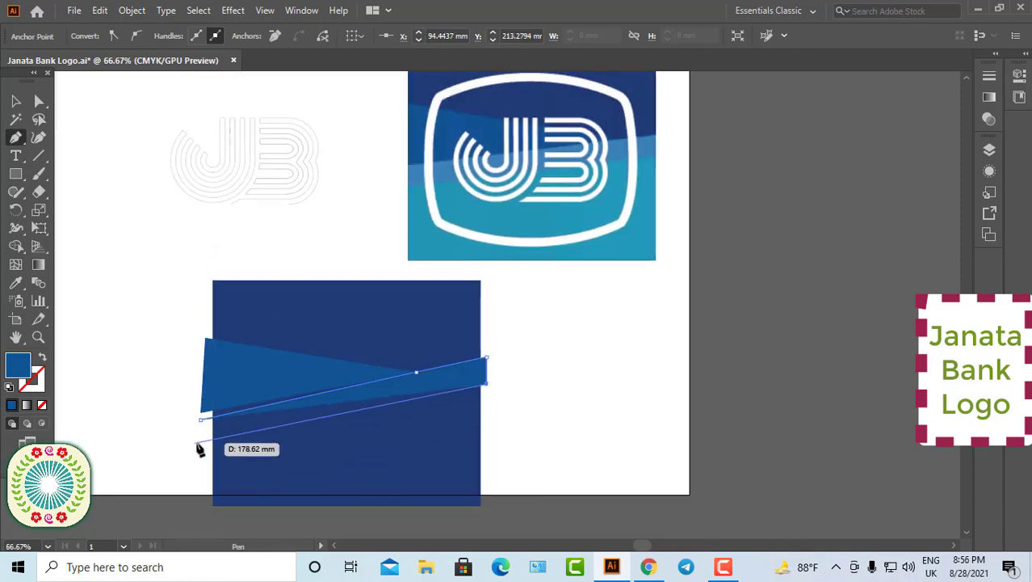
{"action": "left_click", "coordinate": [201, 444]}
- Fill the slanted band with the light blue sampled from the stripe at the reference image's right edge
{"action": "left_click", "coordinate": [15, 101]}
{"action": "left_click", "coordinate": [323, 406]}
{"action": "left_click", "coordinate": [16, 283]}
{"action": "left_click", "coordinate": [643, 151]}
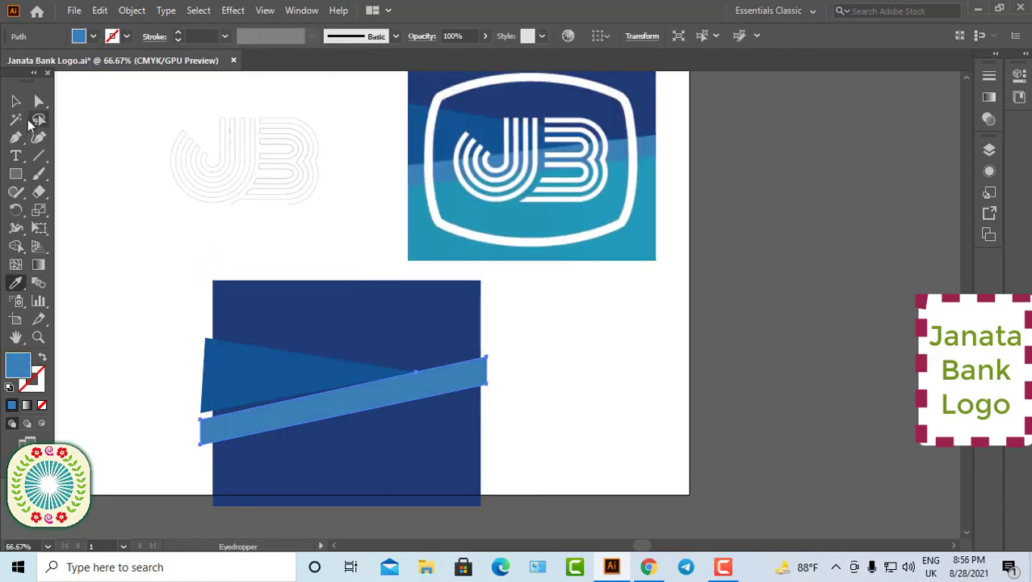
- Move the triangle's left corner points onto the rectangle's left edge, with the lower one meeting the band's upper edge
{"action": "left_click", "coordinate": [15, 101]}
{"action": "left_click", "coordinate": [243, 162]}
{"action": "left_click", "coordinate": [256, 433]}
{"action": "left_click", "coordinate": [39, 101]}
{"action": "left_click_drag", "start_coordinate": [201, 415], "coordinate": [206, 418]}
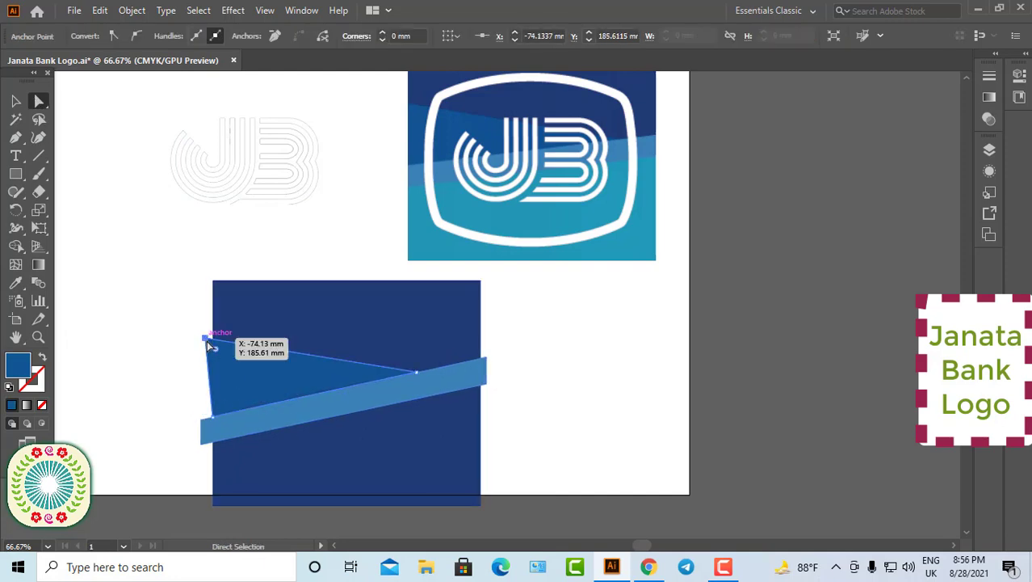
- Move the band's two right-end anchor points onto the blue rectangle's right edge
{"action": "left_click", "coordinate": [499, 360], "text": "ctrl"}
{"action": "left_click", "coordinate": [501, 352], "text": "ctrl"}
{"action": "left_click", "coordinate": [503, 348], "text": "ctrl"}
{"action": "left_click", "coordinate": [537, 275], "text": "ctrl"}
{"action": "left_click", "coordinate": [424, 137]}
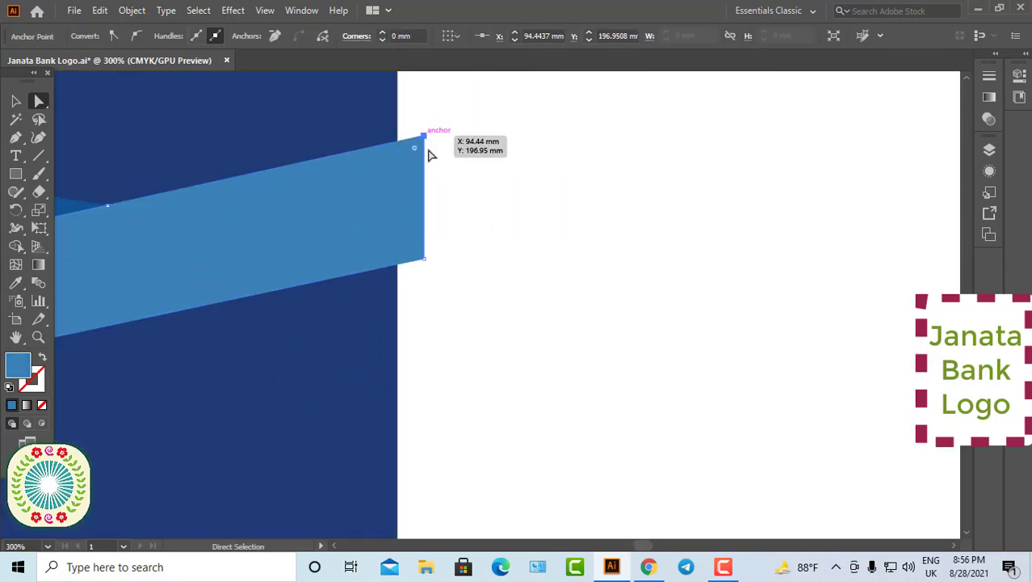
{"action": "left_click", "coordinate": [424, 258], "text": "shift"}
{"action": "left_click_drag", "start_coordinate": [424, 214], "coordinate": [397, 222]}
- Move the band's two left-end anchor points onto the blue rectangle's left edge
{"action": "left_click", "coordinate": [494, 303], "text": "ctrl+alt"}
{"action": "left_click", "coordinate": [501, 321], "text": "ctrl+alt"}
{"action": "left_click", "coordinate": [500, 325], "text": "ctrl+alt"}
{"action": "left_click", "coordinate": [339, 340], "text": "ctrl"}
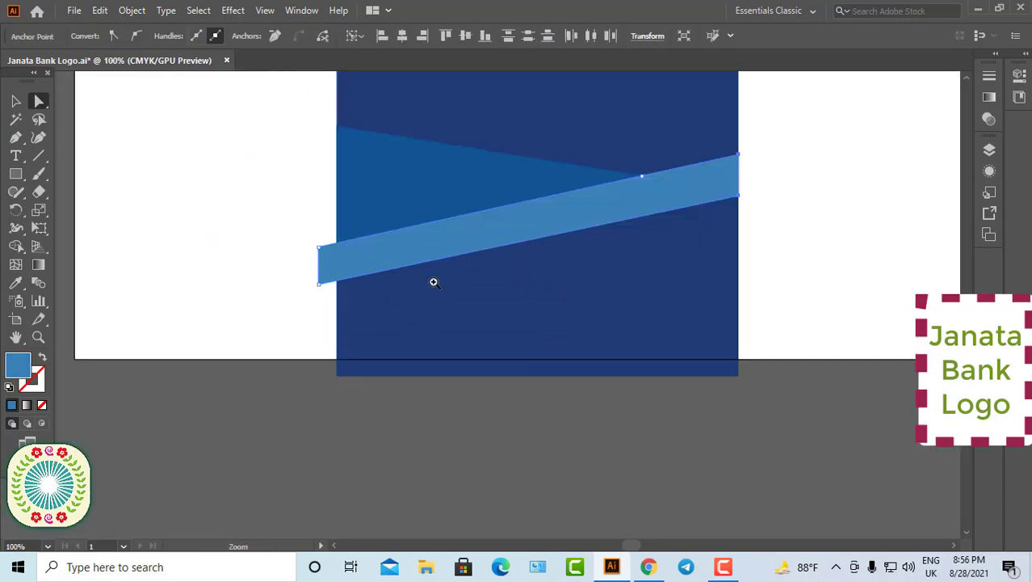
{"action": "left_click", "coordinate": [436, 281], "text": "ctrl"}
{"action": "left_click", "coordinate": [446, 282], "text": "ctrl"}
{"action": "left_click", "coordinate": [314, 273]}
{"action": "left_click", "coordinate": [314, 385], "text": "shift"}
{"action": "left_click_drag", "start_coordinate": [316, 321], "coordinate": [370, 311]}
{"action": "left_click", "coordinate": [324, 331]}
- Divide the overlapping rectangle, triangle and band into separate pieces with Pathfinder
{"action": "key", "text": "ctrl+minus"}
{"action": "key", "text": "ctrl+minus"}
{"action": "key", "text": "ctrl+minus"}
{"action": "key", "text": "ctrl+minus"}
{"action": "left_click_drag", "start_coordinate": [575, 336], "coordinate": [280, 390]}
{"action": "left_click", "coordinate": [443, 432]}
{"action": "left_click", "coordinate": [301, 10]}
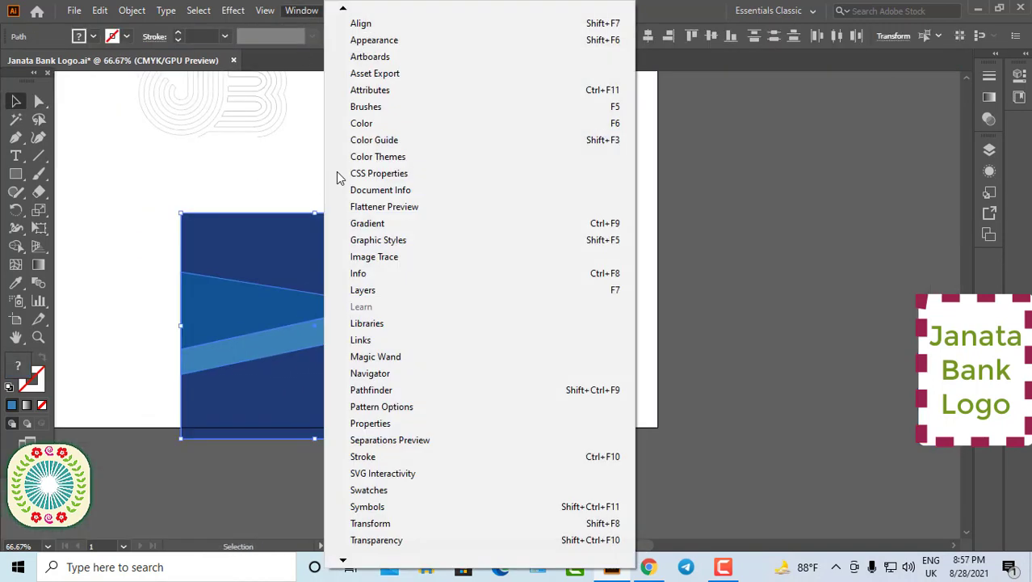
{"action": "left_click", "coordinate": [385, 387]}
{"action": "left_click", "coordinate": [542, 333]}
- Fill the background piece below the band with the teal sampled from the reference image, then deselect it
{"action": "left_click", "coordinate": [426, 379]}
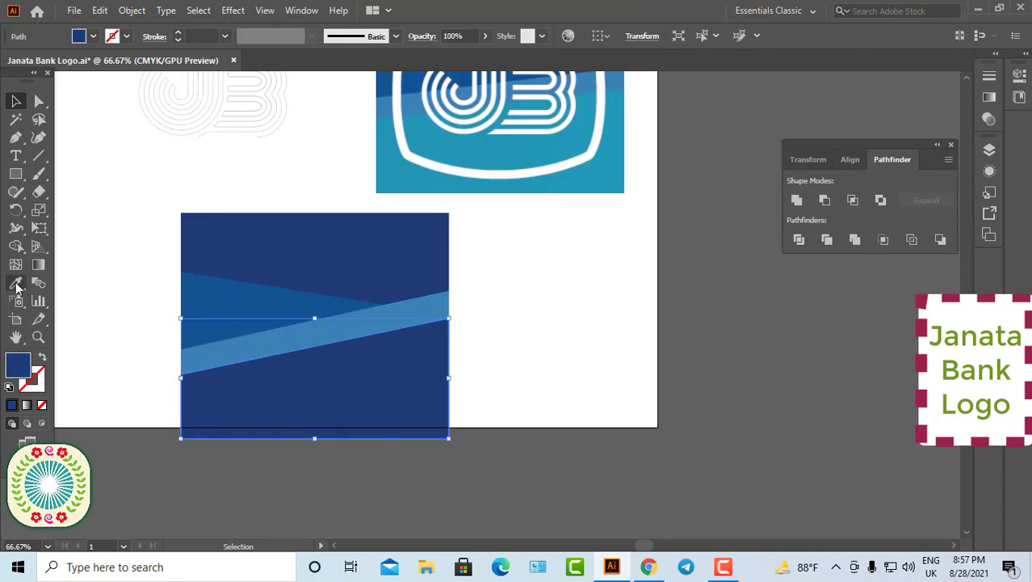
{"action": "left_click", "coordinate": [16, 283]}
{"action": "left_click", "coordinate": [485, 158]}
{"action": "left_click", "coordinate": [16, 101]}
{"action": "left_click", "coordinate": [509, 306]}
- Draw a thin closed wedge with the Pen tool across the background's upper-left corner
{"action": "left_click_drag", "start_coordinate": [509, 305], "coordinate": [524, 407]}
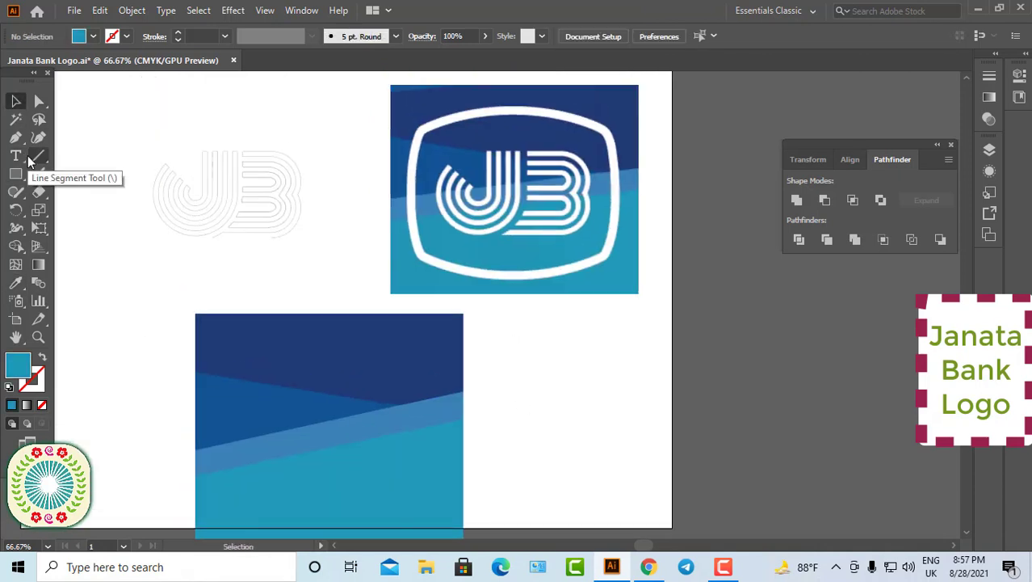
{"action": "left_click", "coordinate": [15, 137]}
{"action": "left_click", "coordinate": [189, 322]}
{"action": "left_click", "coordinate": [258, 310]}
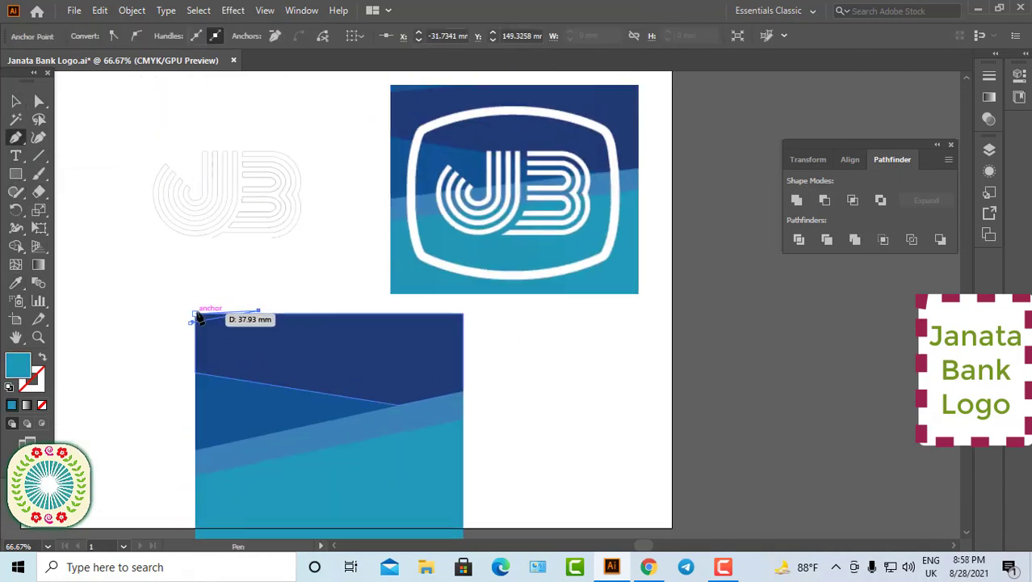
{"action": "left_click", "coordinate": [195, 313]}
{"action": "left_click", "coordinate": [190, 322]}
- Move the wedge's outlying anchor points onto the background's top and left edges
{"action": "scroll", "coordinate": [224, 340], "scroll_direction": "up", "scroll_amount": 5}
{"action": "left_click", "coordinate": [39, 101]}
{"action": "left_click_drag", "start_coordinate": [607, 129], "coordinate": [611, 148]}
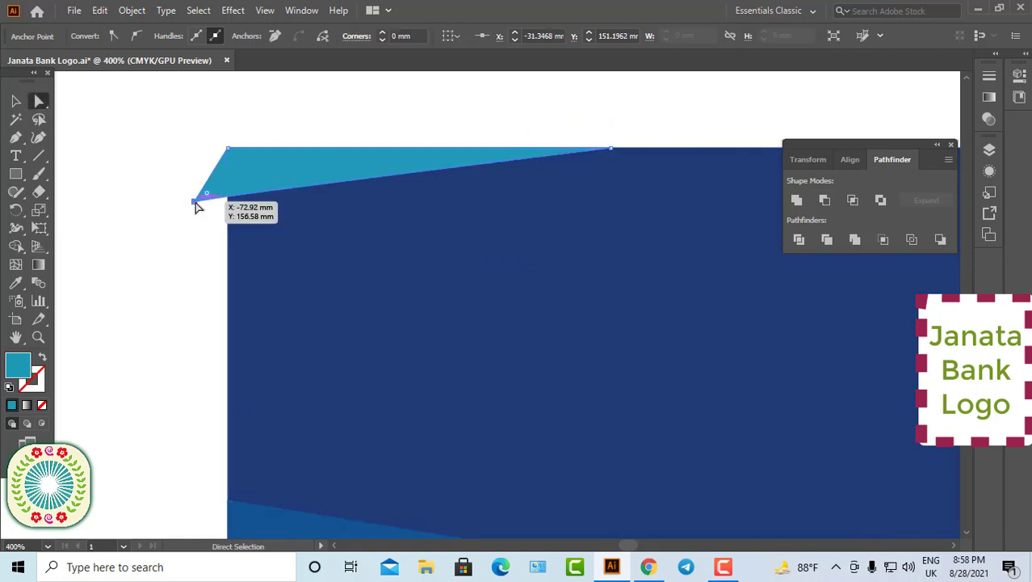
{"action": "left_click_drag", "start_coordinate": [195, 201], "coordinate": [227, 198]}
{"action": "scroll", "coordinate": [194, 190], "scroll_direction": "down", "scroll_amount": 6}
{"action": "left_click", "coordinate": [245, 261]}
- Fill the corner wedge with the medium blue sampled from the reference image's upper-left corner
{"action": "key", "text": "v"}
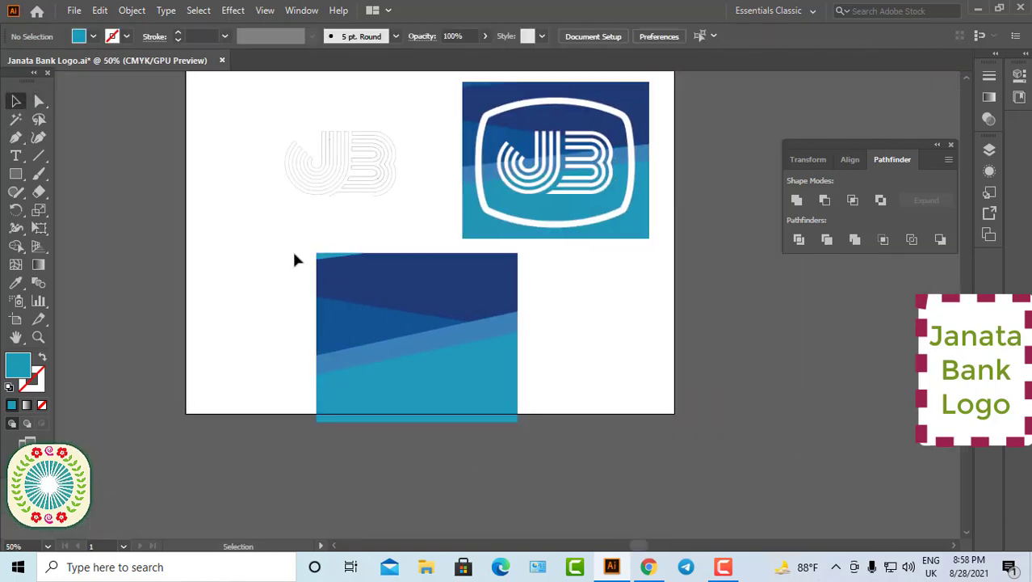
{"action": "left_click", "coordinate": [364, 356]}
{"action": "left_click", "coordinate": [279, 291]}
{"action": "left_click", "coordinate": [325, 256]}
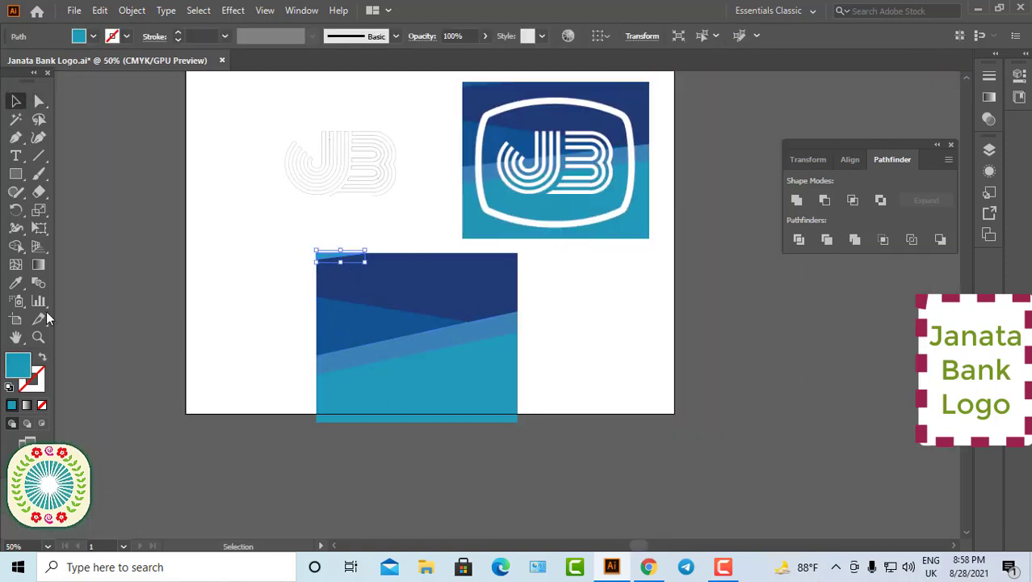
{"action": "left_click", "coordinate": [472, 83]}
- Group all the coloured background pieces, then deselect the group
{"action": "key", "text": "v"}
{"action": "left_click_drag", "start_coordinate": [540, 246], "coordinate": [303, 437]}
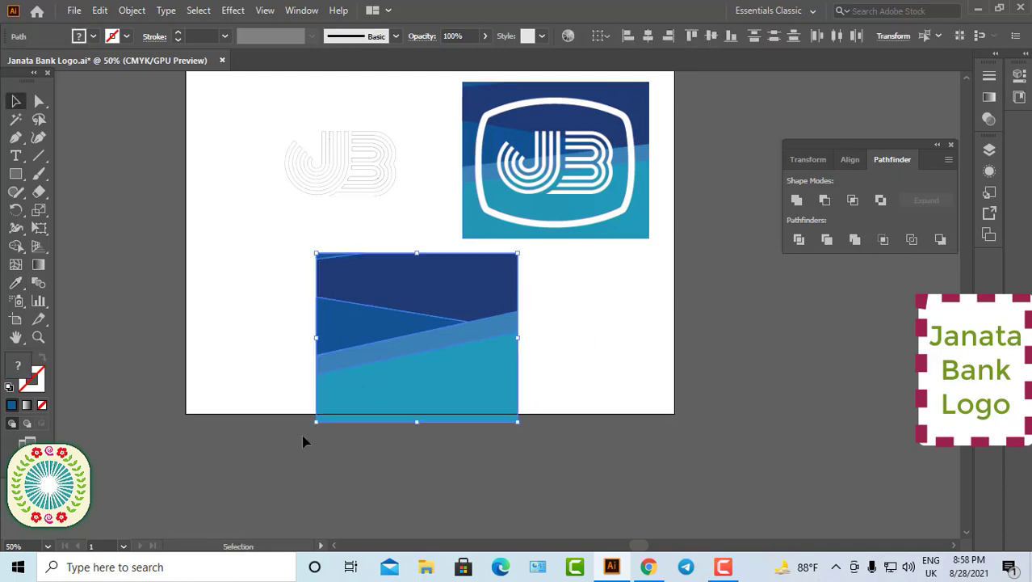
{"action": "right_click", "coordinate": [405, 362]}
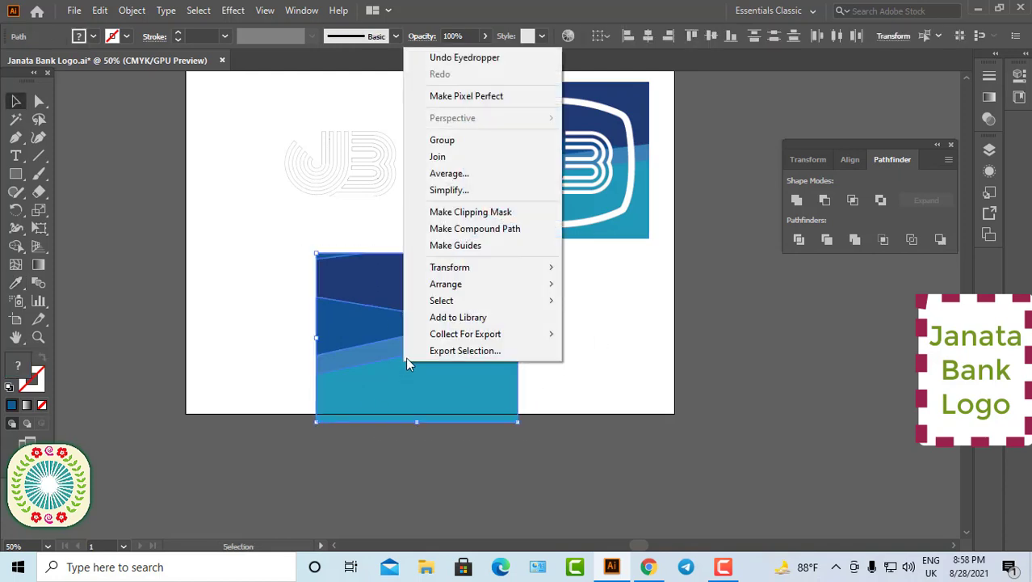
{"action": "left_click", "coordinate": [449, 141]}
{"action": "left_click", "coordinate": [553, 341]}
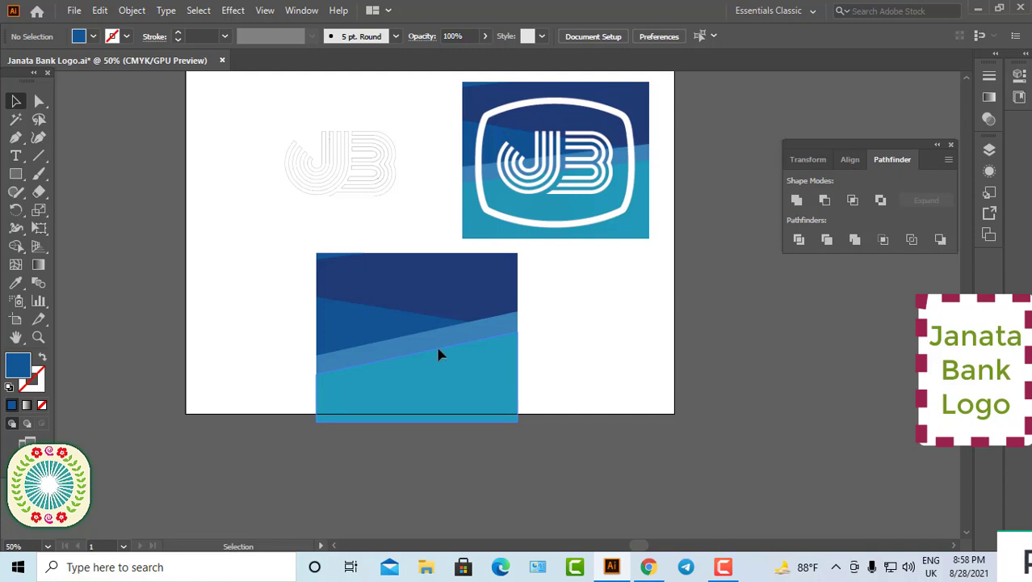
- Move the background group over the white logo and send it to the back
{"action": "left_click_drag", "start_coordinate": [439, 353], "coordinate": [372, 214]}
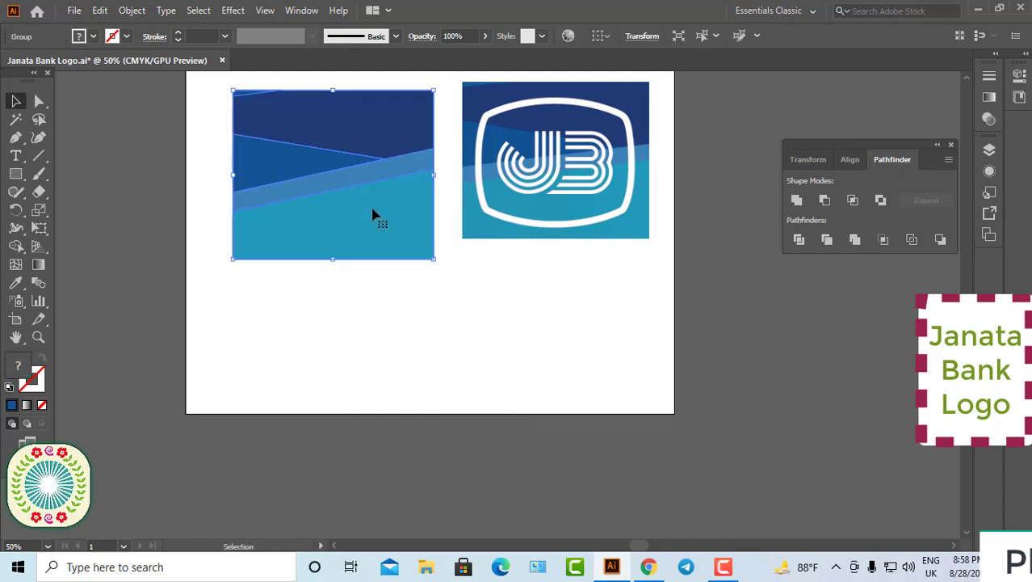
{"action": "right_click", "coordinate": [377, 213]}
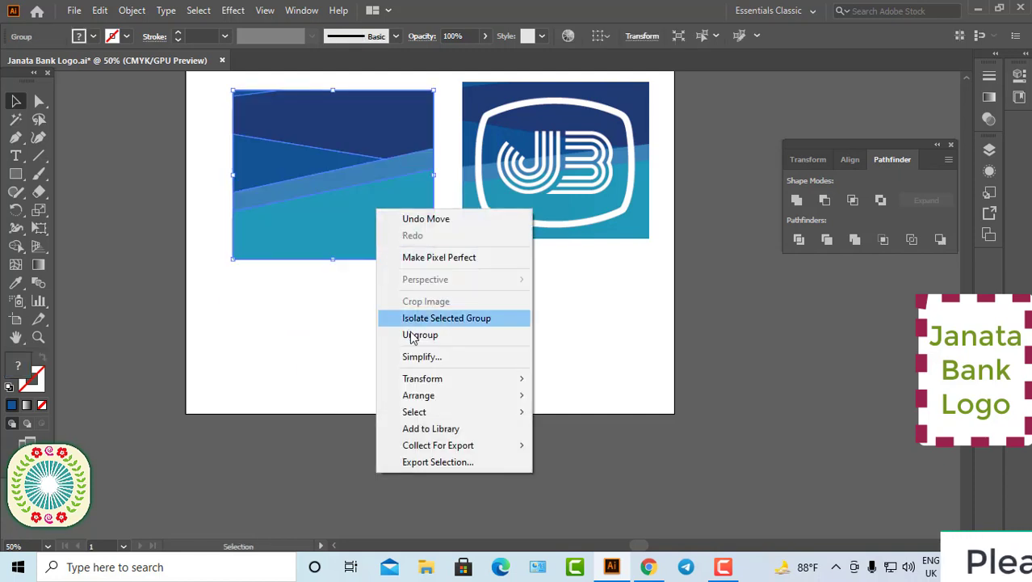
{"action": "mouse_move", "coordinate": [426, 398]}
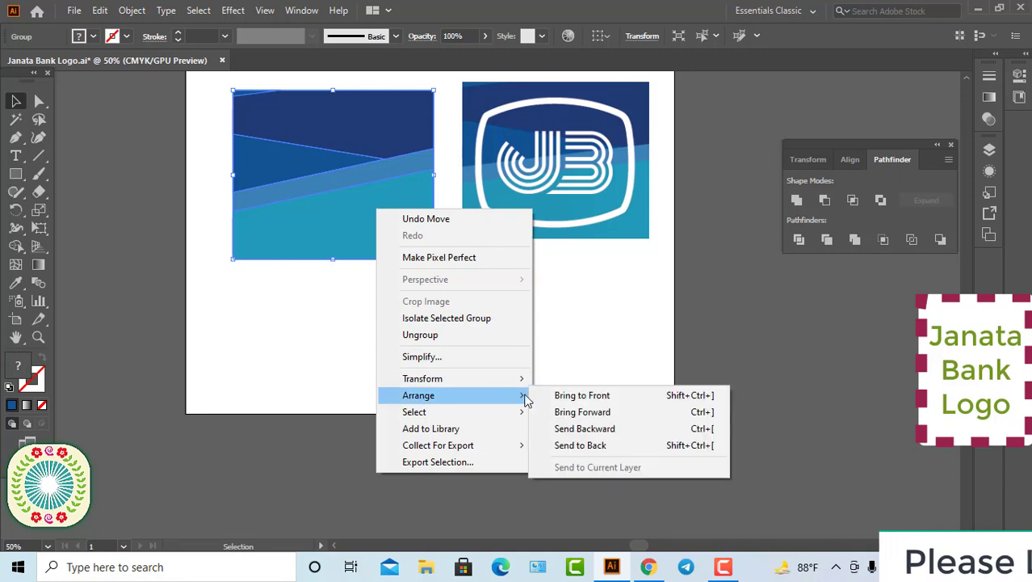
{"action": "left_click", "coordinate": [585, 445]}
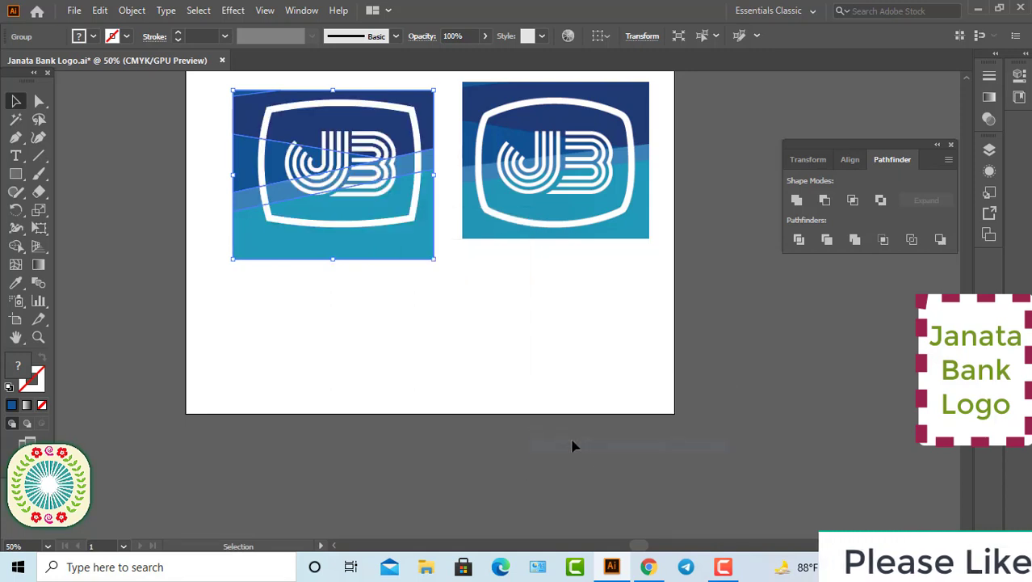
{"action": "left_click", "coordinate": [430, 336]}
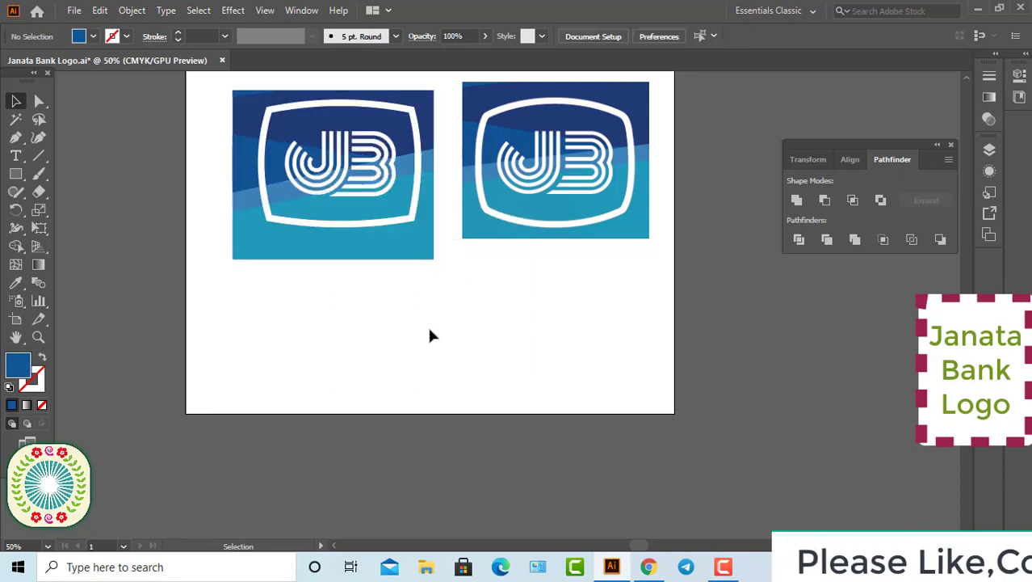
- Nudge the background group up and to the right to centre it around the white frame
{"action": "left_click", "coordinate": [398, 251]}
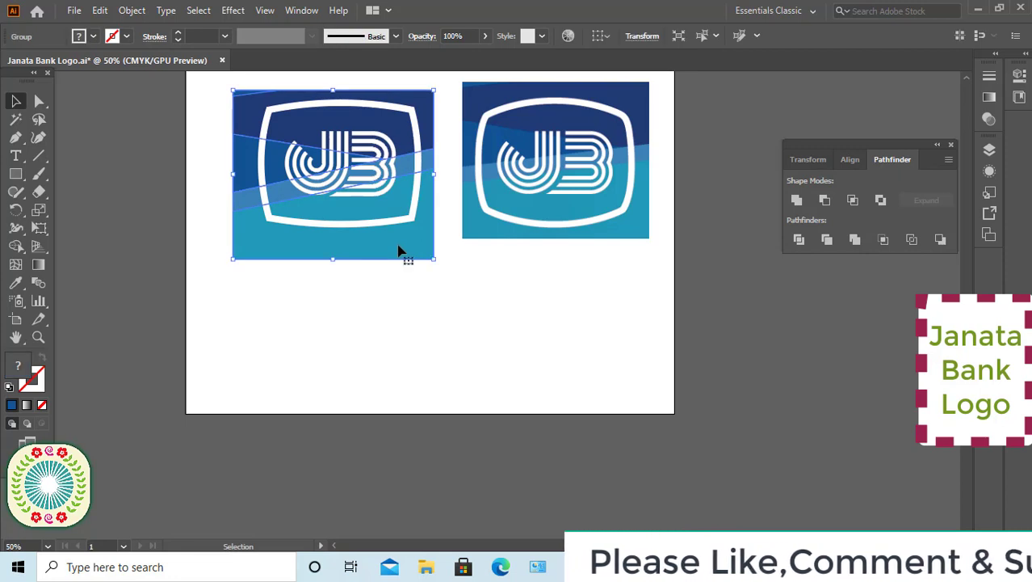
{"action": "key", "text": "Up"}
{"action": "key", "text": "Up"}
{"action": "key", "text": "Up"}
{"action": "key", "text": "Up"}
{"action": "key", "text": "Up"}
{"action": "key", "text": "Up"}
{"action": "key", "text": "Up"}
{"action": "key", "text": "Up"}
{"action": "key", "text": "Up"}
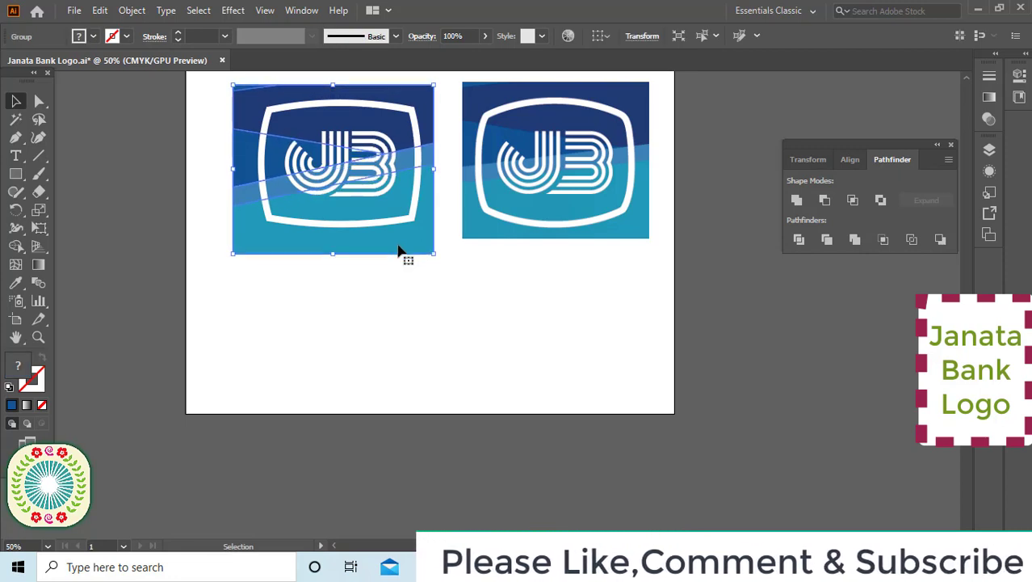
{"action": "key", "text": "Right"}
{"action": "key", "text": "Right"}
{"action": "key", "text": "Right"}
{"action": "key", "text": "Right"}
{"action": "key", "text": "Right"}
{"action": "key", "text": "Right"}
{"action": "key", "text": "Right"}
{"action": "key", "text": "Right"}
{"action": "key", "text": "Right"}
{"action": "key", "text": "Right"}
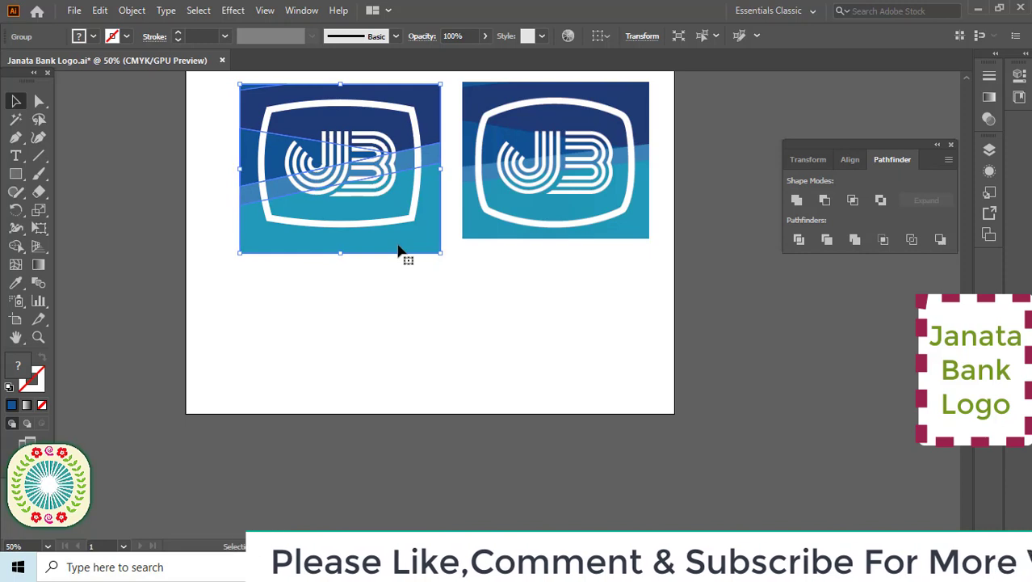
{"action": "key", "text": "Up"}
{"action": "key", "text": "Up"}
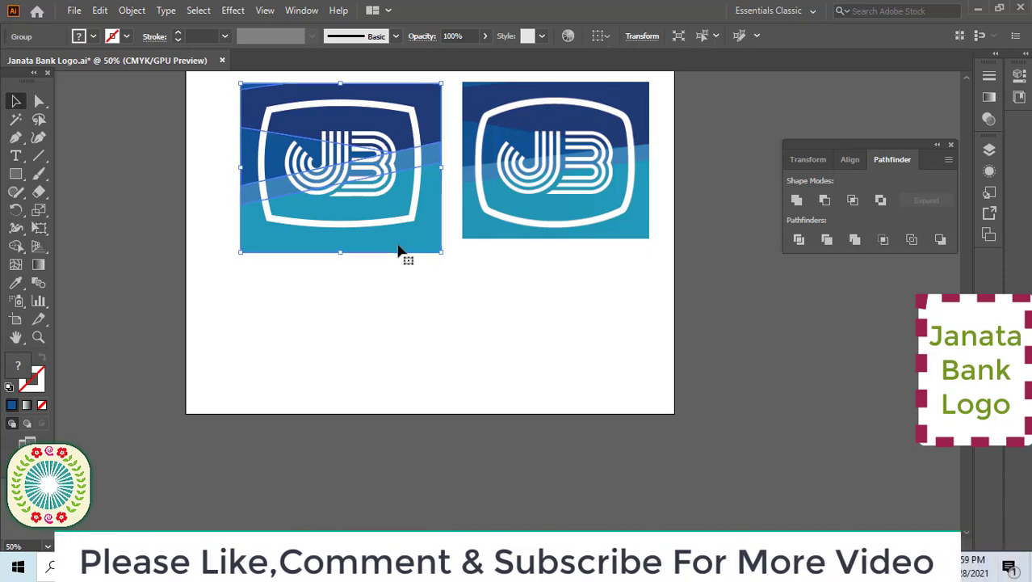
- Move the background group below the white logo and group the JB monogram with its curved frame
{"action": "left_click_drag", "start_coordinate": [398, 252], "coordinate": [499, 445]}
{"action": "left_click_drag", "start_coordinate": [222, 77], "coordinate": [432, 242]}
{"action": "right_click", "coordinate": [373, 184]}
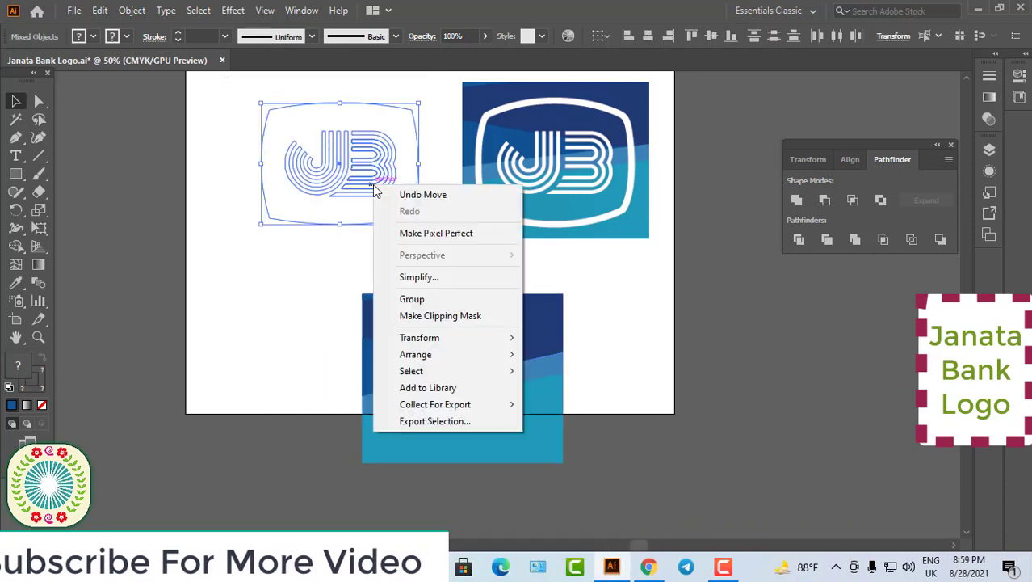
{"action": "left_click", "coordinate": [408, 299]}
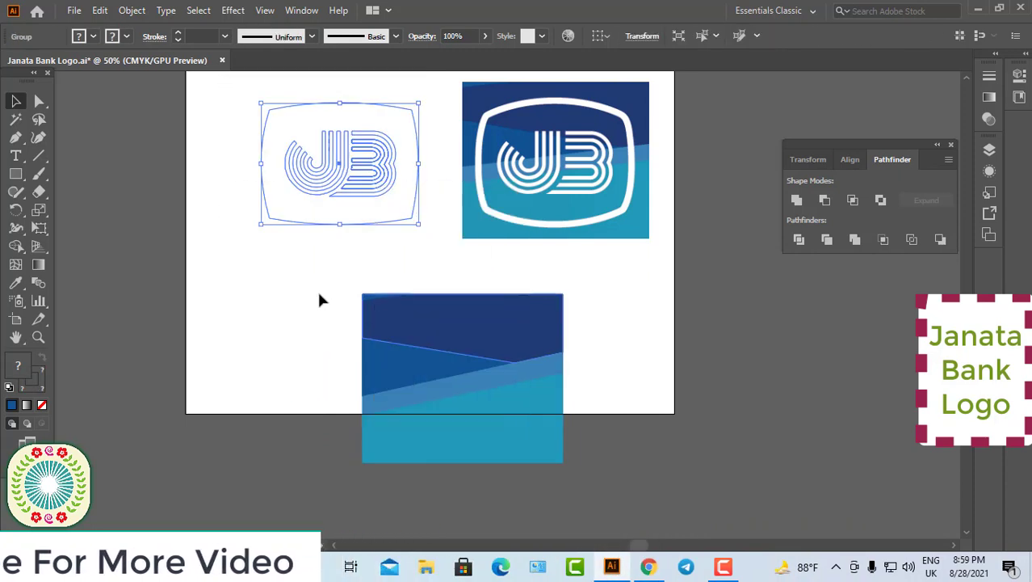
{"action": "left_click", "coordinate": [303, 295]}
- Move the background group back behind the white logo and align both groups by their horizontal and vertical centres
{"action": "left_click_drag", "start_coordinate": [431, 348], "coordinate": [291, 149]}
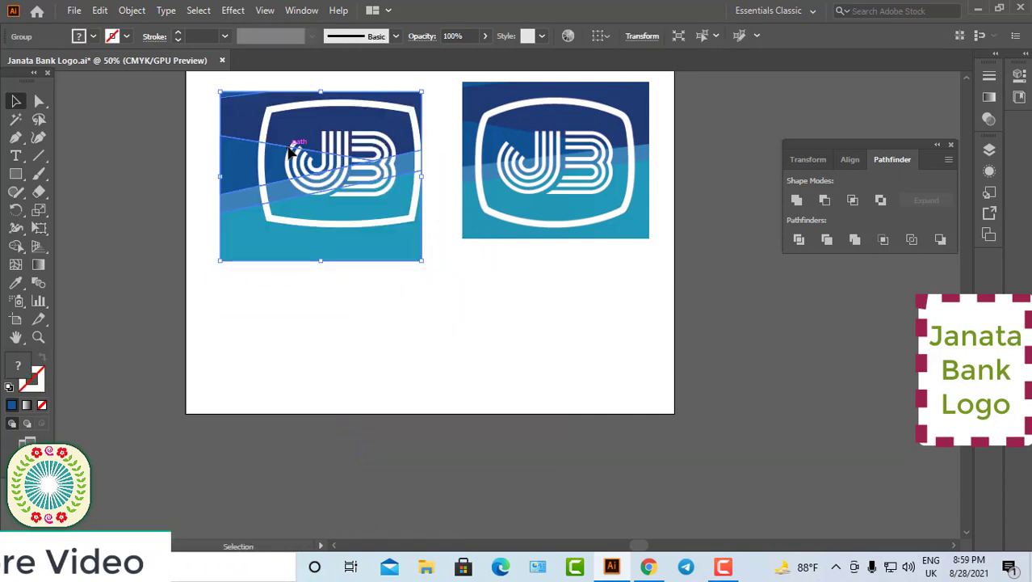
{"action": "left_click", "coordinate": [323, 294]}
{"action": "left_click_drag", "start_coordinate": [433, 269], "coordinate": [437, 270]}
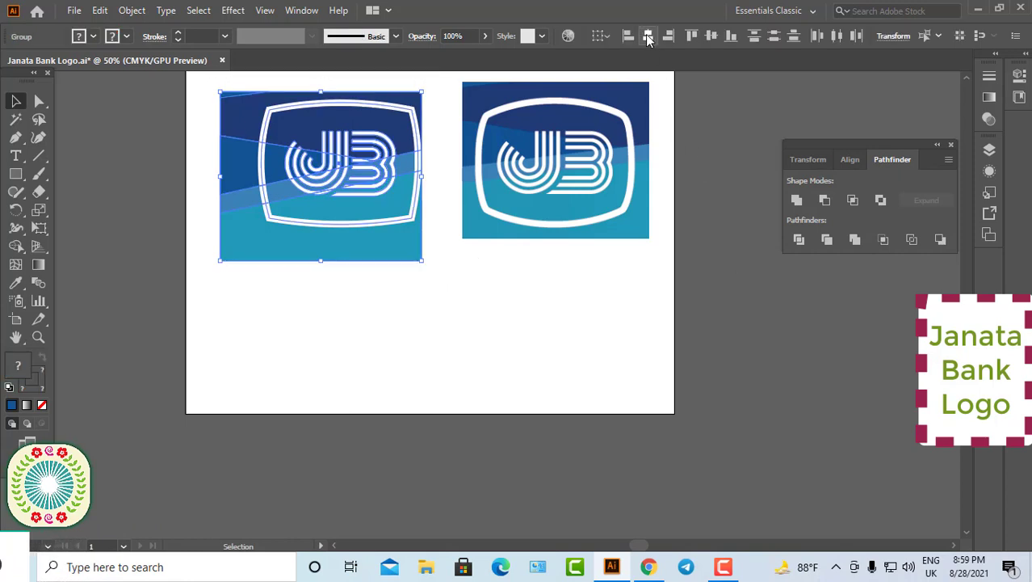
{"action": "left_click", "coordinate": [648, 37]}
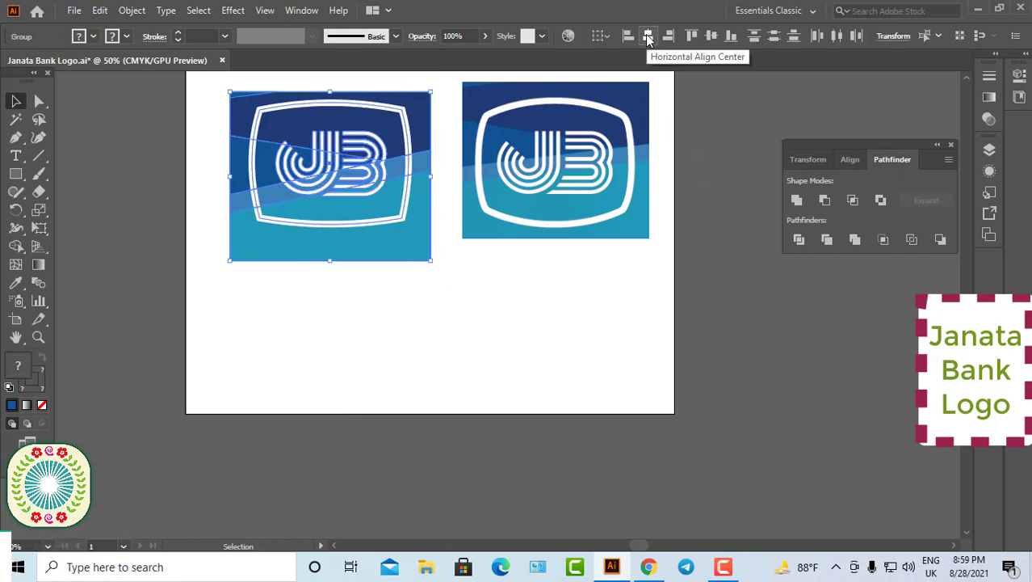
{"action": "left_click", "coordinate": [712, 38]}
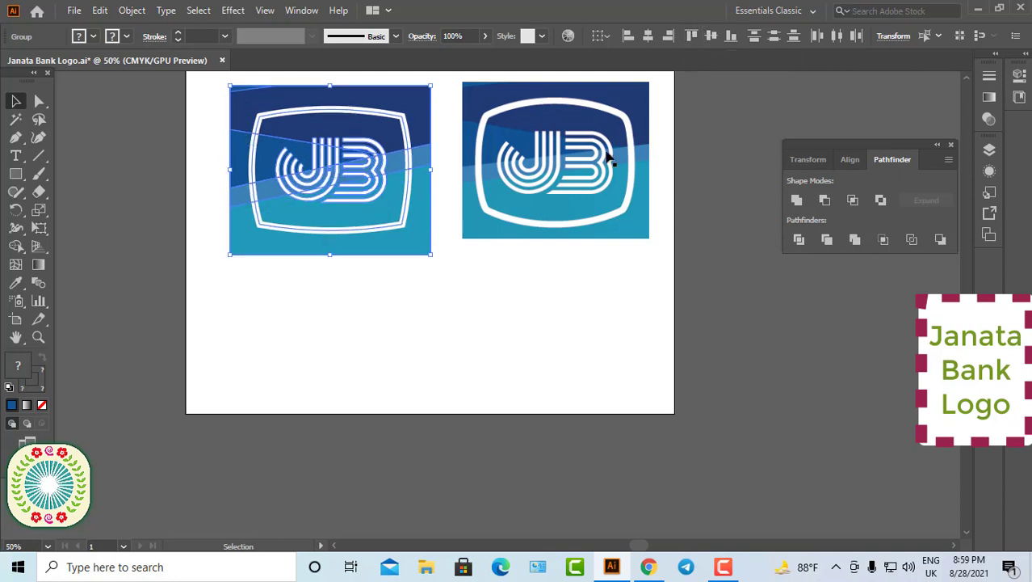
{"action": "left_click", "coordinate": [447, 311]}
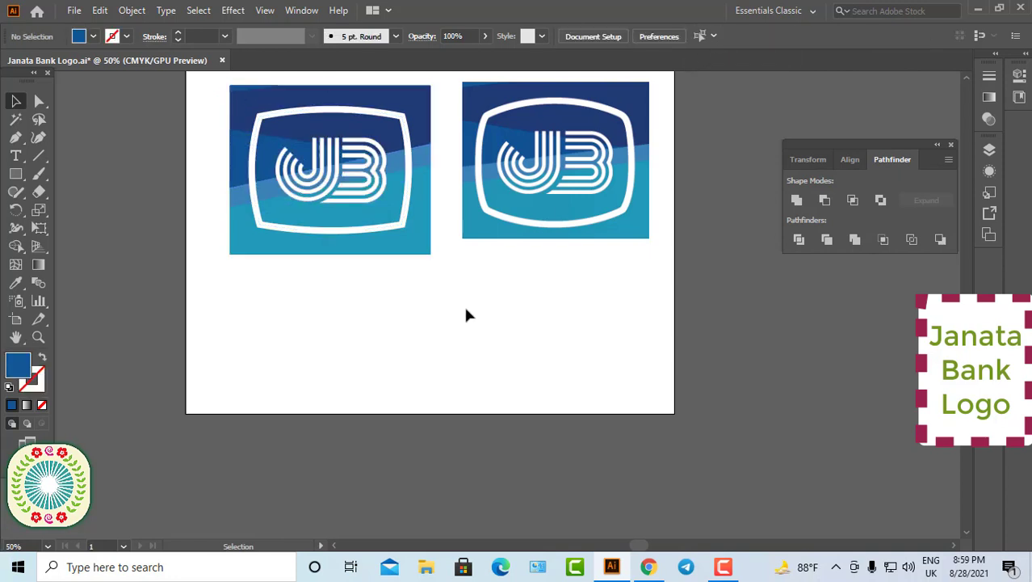
- Delete the reference logo image from the artboard
{"action": "left_click_drag", "start_coordinate": [453, 342], "coordinate": [439, 382]}
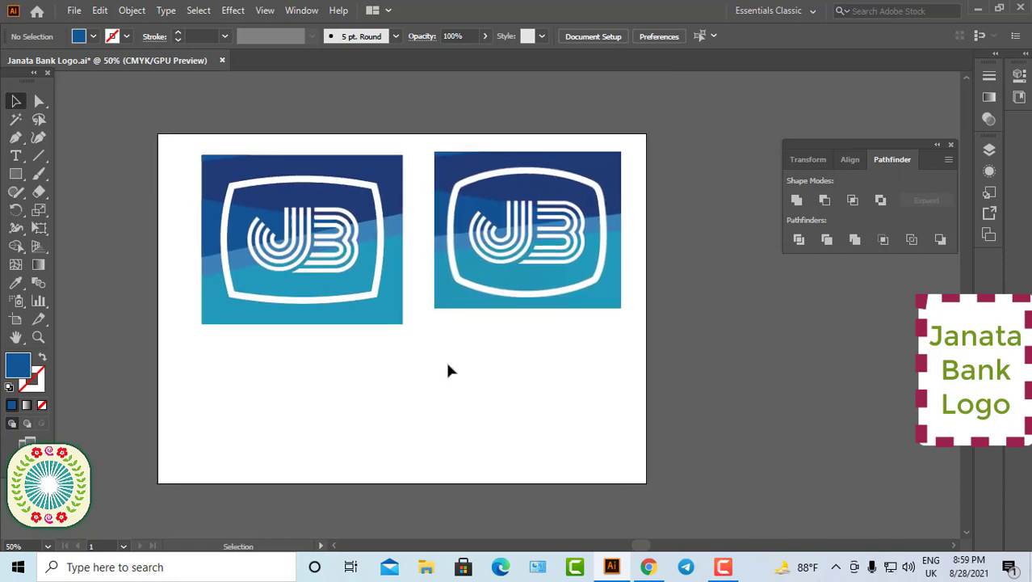
{"action": "left_click_drag", "start_coordinate": [523, 248], "coordinate": [627, 324]}
{"action": "key", "text": "Delete"}
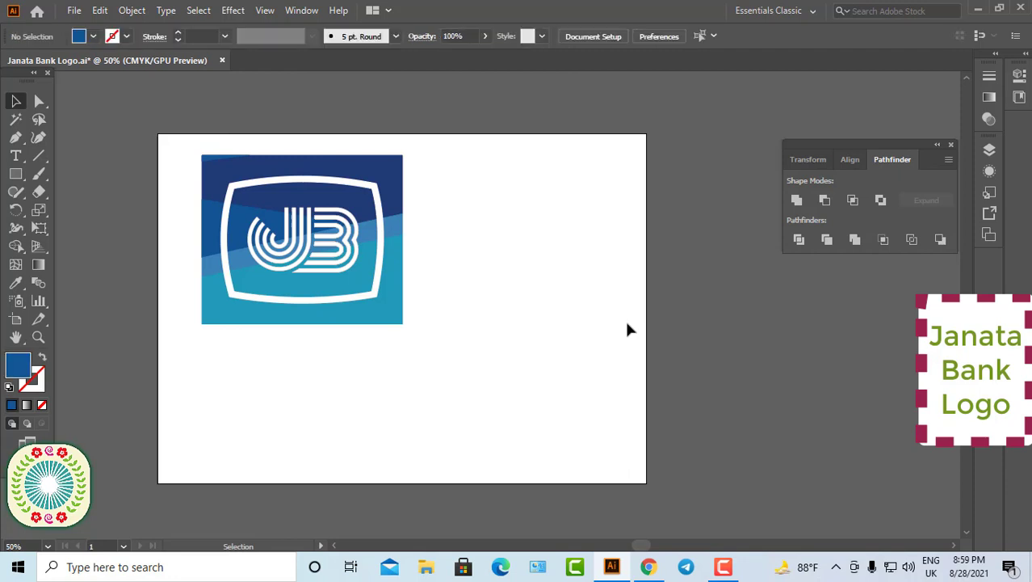
- Save the finished logo document, Janata Bank Logo.ai
{"action": "left_click", "coordinate": [498, 329], "text": "ctrl"}
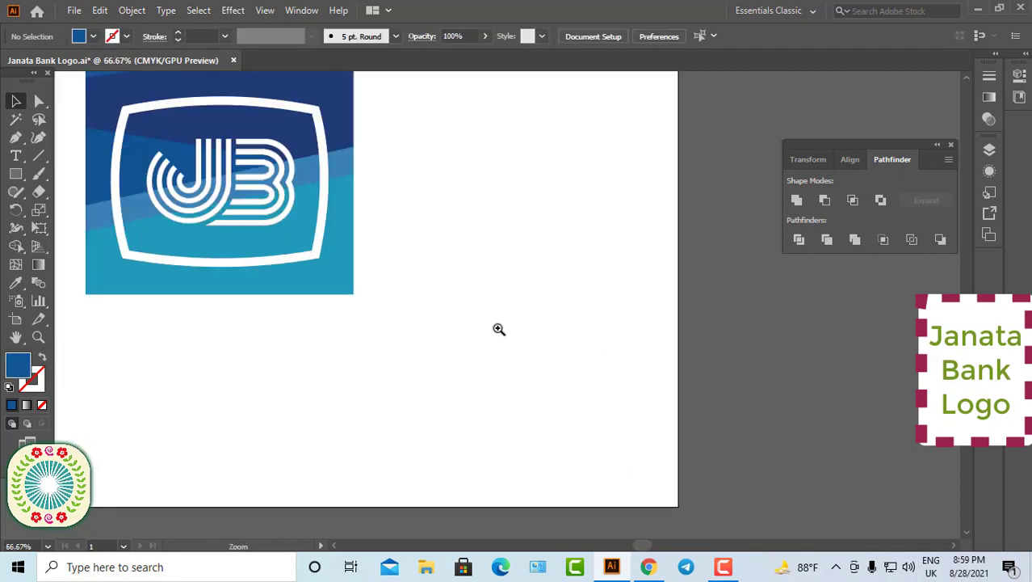
{"action": "left_click", "coordinate": [434, 294], "text": "ctrl"}
{"action": "left_click_drag", "start_coordinate": [423, 254], "coordinate": [639, 382]}
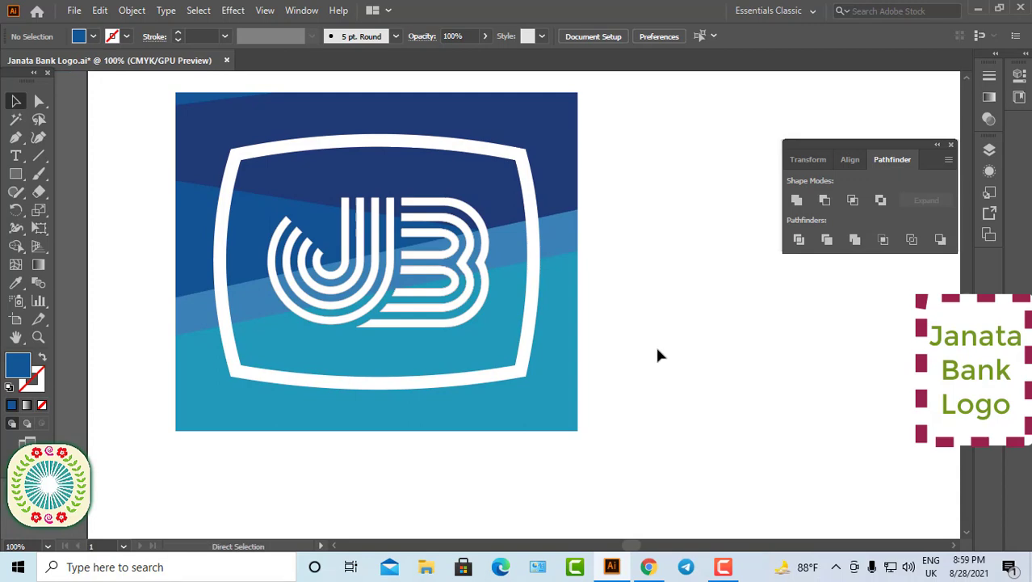
{"action": "key", "text": "ctrl+s"}
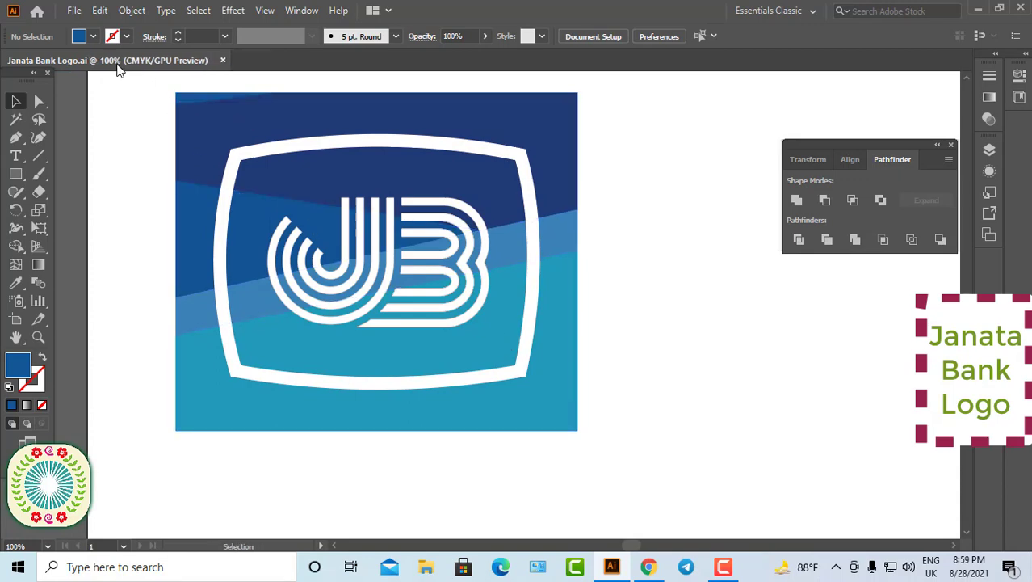
{"action": "left_click", "coordinate": [73, 11]}
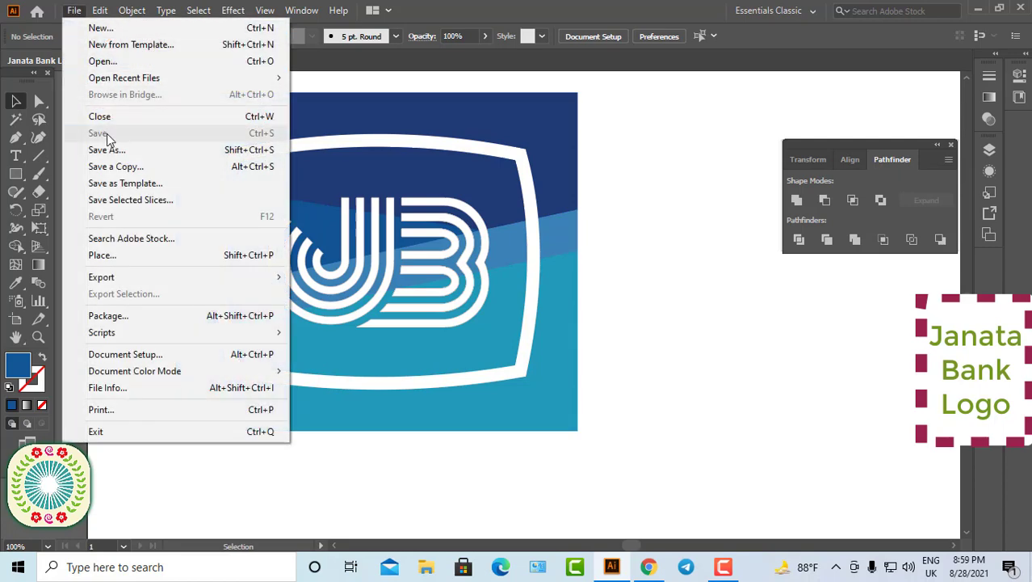
{"action": "left_click", "coordinate": [649, 240]}
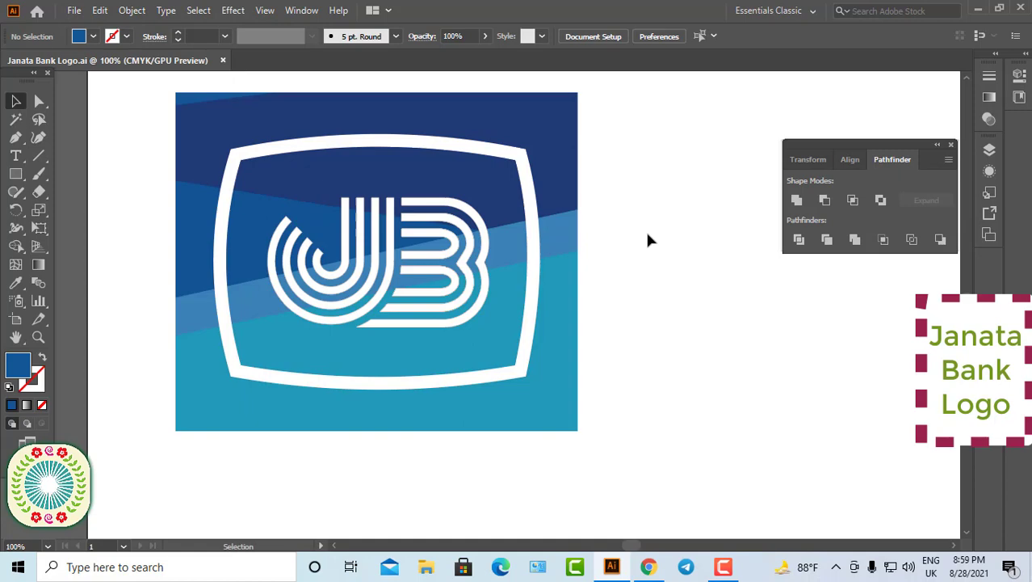